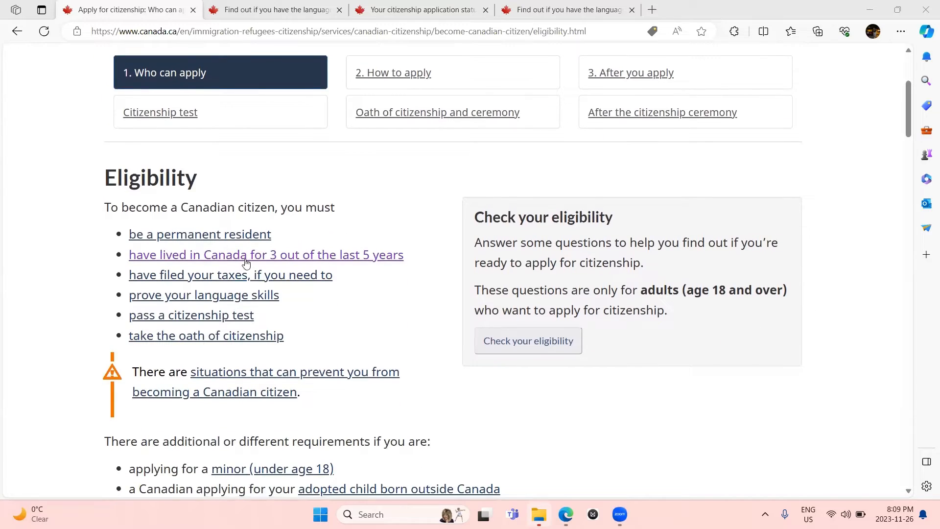
{"action": "scroll", "coordinate": [245, 263], "scroll_direction": "down", "scroll_amount": 1}
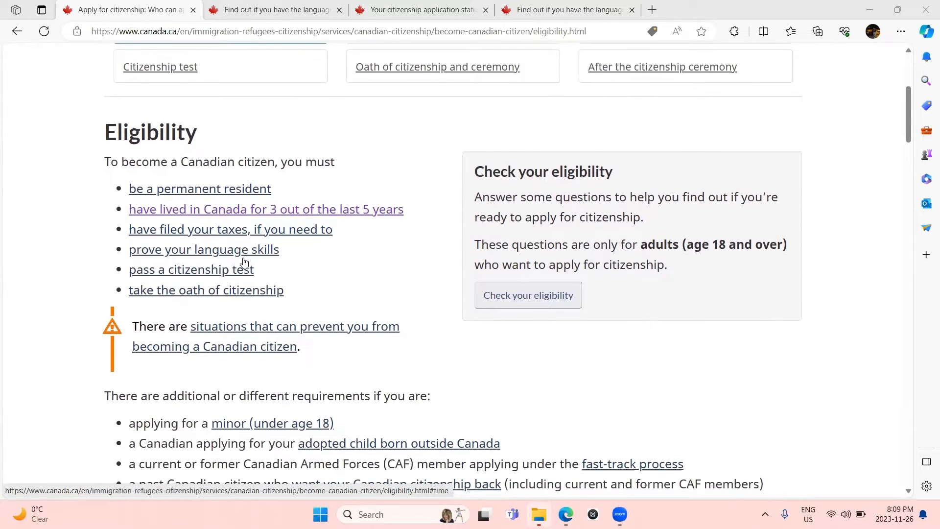
{"action": "scroll", "coordinate": [244, 263], "scroll_direction": "down", "scroll_amount": 1}
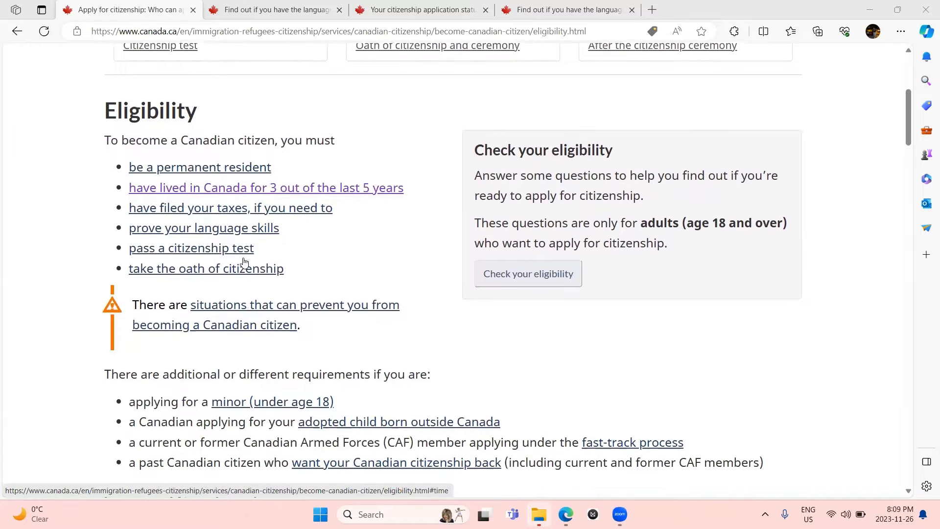
{"action": "scroll", "coordinate": [244, 263], "scroll_direction": "down", "scroll_amount": 1}
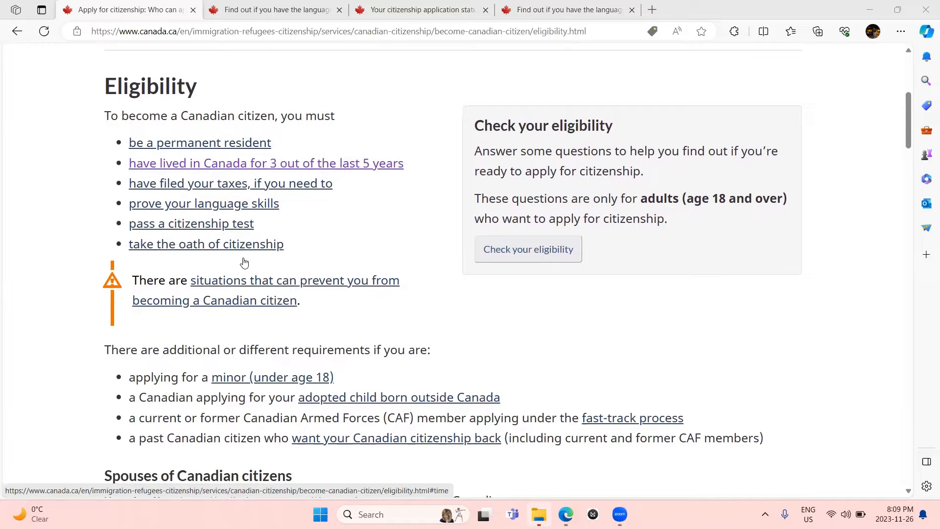
{"action": "scroll", "coordinate": [245, 263], "scroll_direction": "down", "scroll_amount": 1}
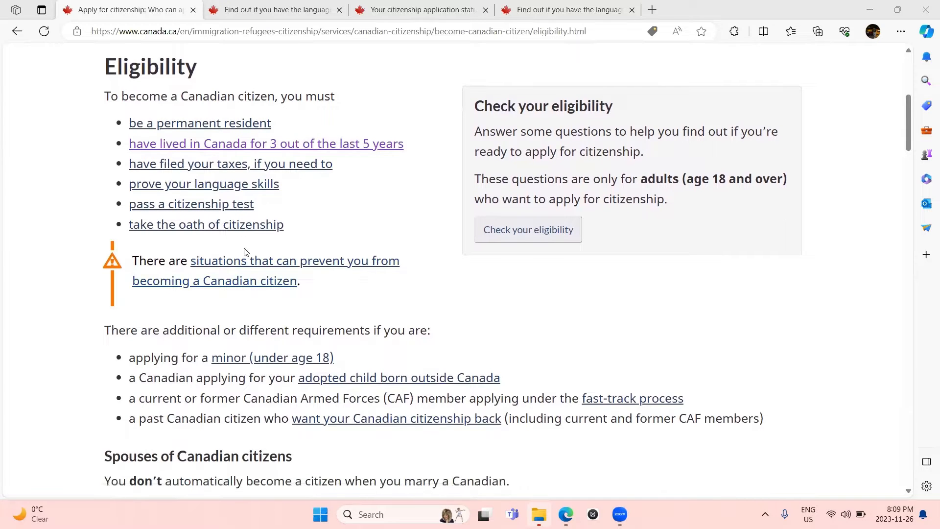
{"action": "scroll", "coordinate": [245, 252], "scroll_direction": "down", "scroll_amount": 5}
{"action": "scroll", "coordinate": [245, 251], "scroll_direction": "down", "scroll_amount": 4}
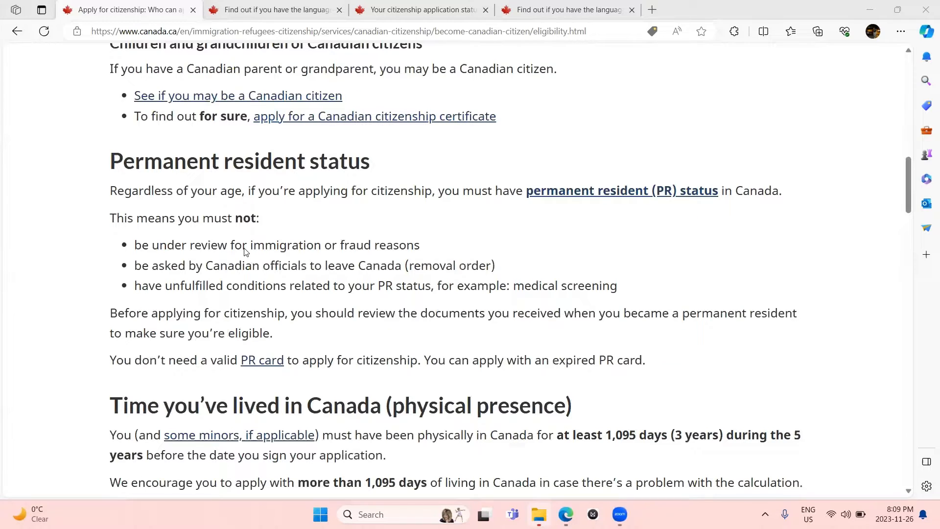
{"action": "scroll", "coordinate": [245, 251], "scroll_direction": "right", "scroll_amount": 1}
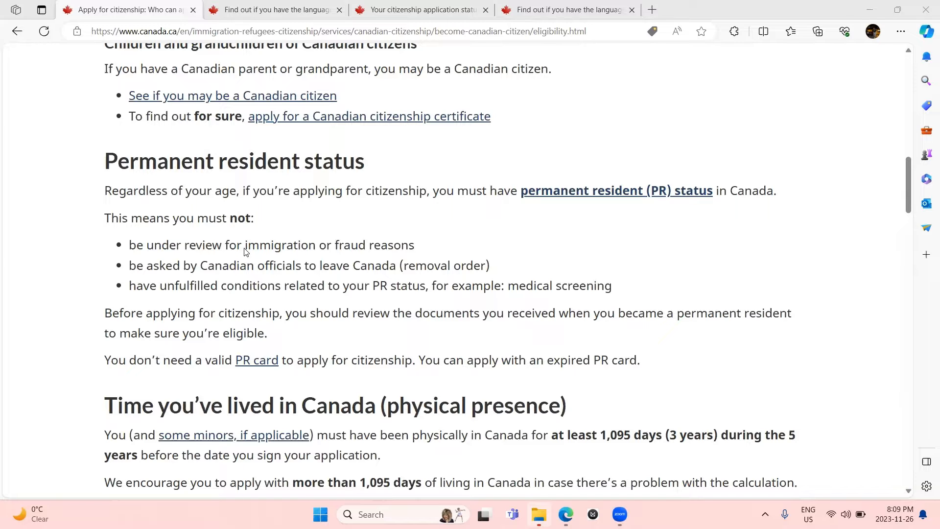
{"action": "scroll", "coordinate": [246, 252], "scroll_direction": "down", "scroll_amount": 2}
{"action": "scroll", "coordinate": [246, 251], "scroll_direction": "down", "scroll_amount": 1}
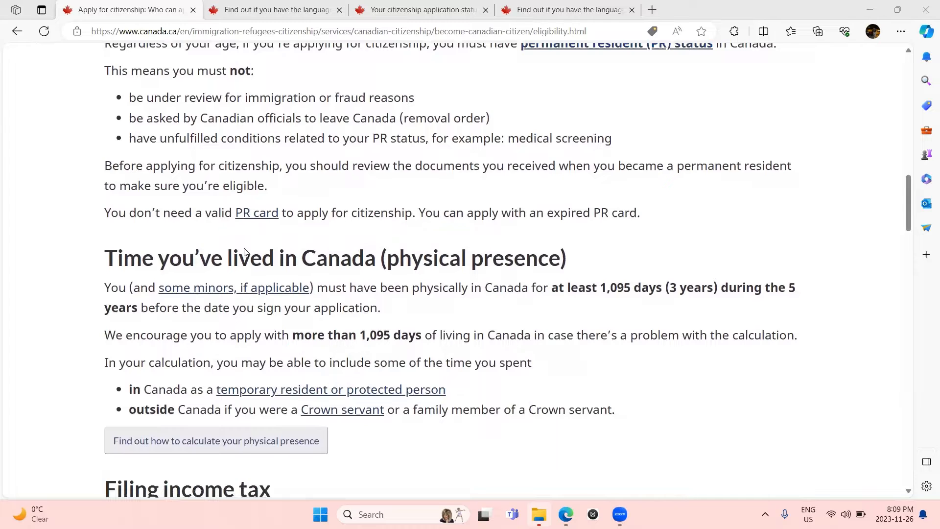
{"action": "scroll", "coordinate": [246, 252], "scroll_direction": "down", "scroll_amount": 2}
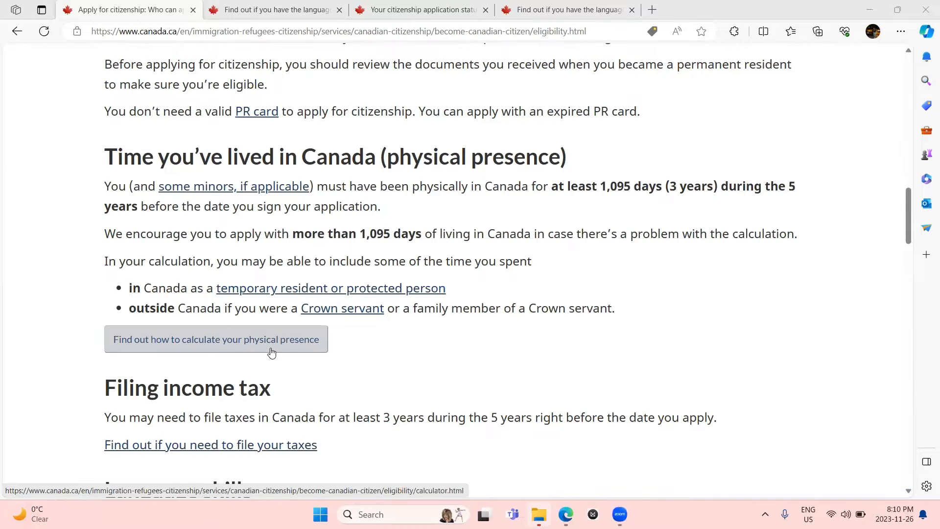
{"action": "scroll", "coordinate": [272, 353], "scroll_direction": "down", "scroll_amount": 3}
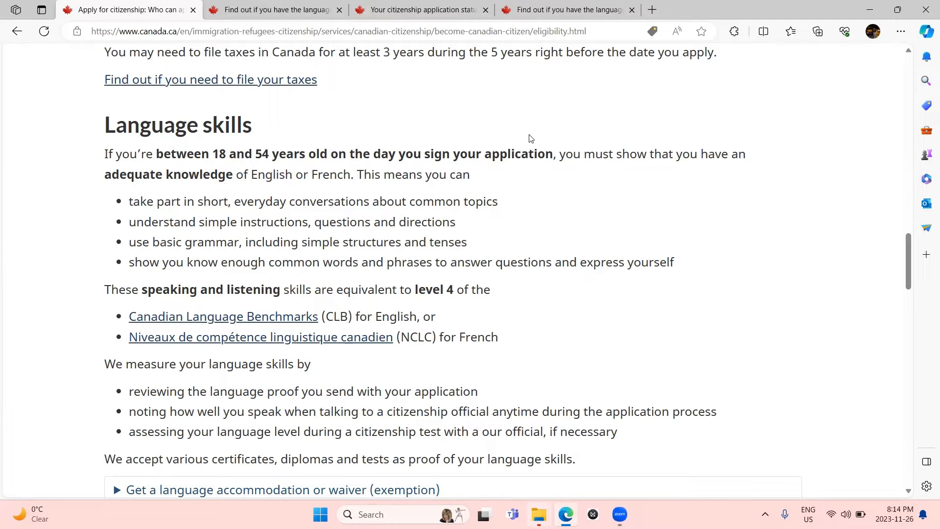
{"action": "left_click", "coordinate": [568, 7]}
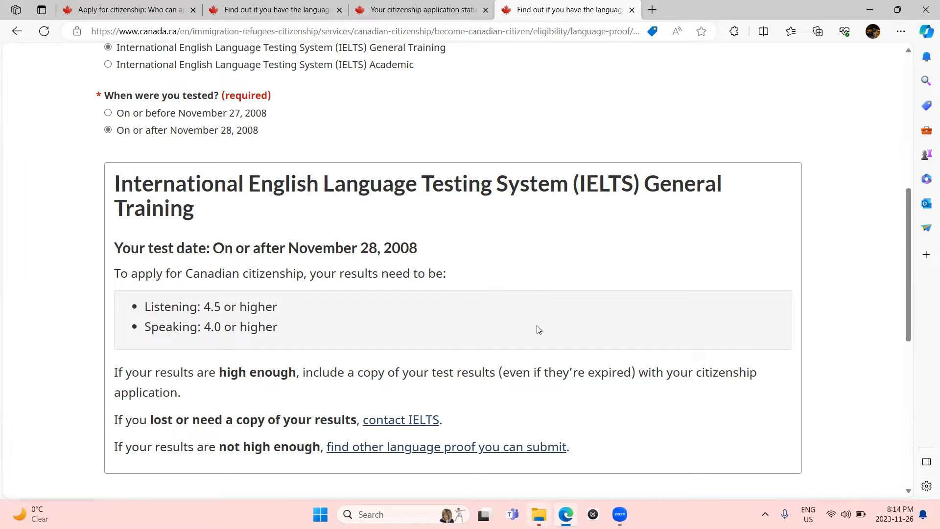
Step: Switch to the language proof checker and review its Step 1 question about studying in English or French
{"action": "left_click", "coordinate": [283, 6]}
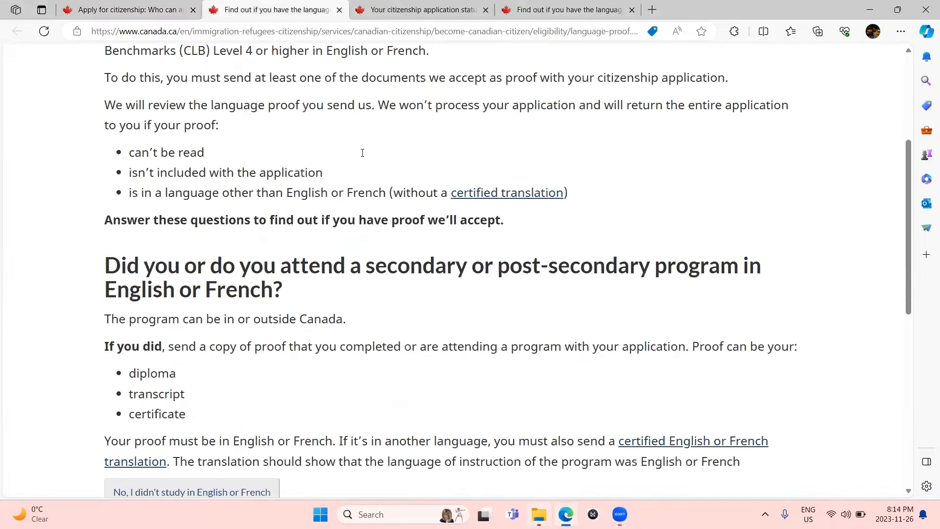
{"action": "scroll", "coordinate": [416, 321], "scroll_direction": "up", "scroll_amount": 1}
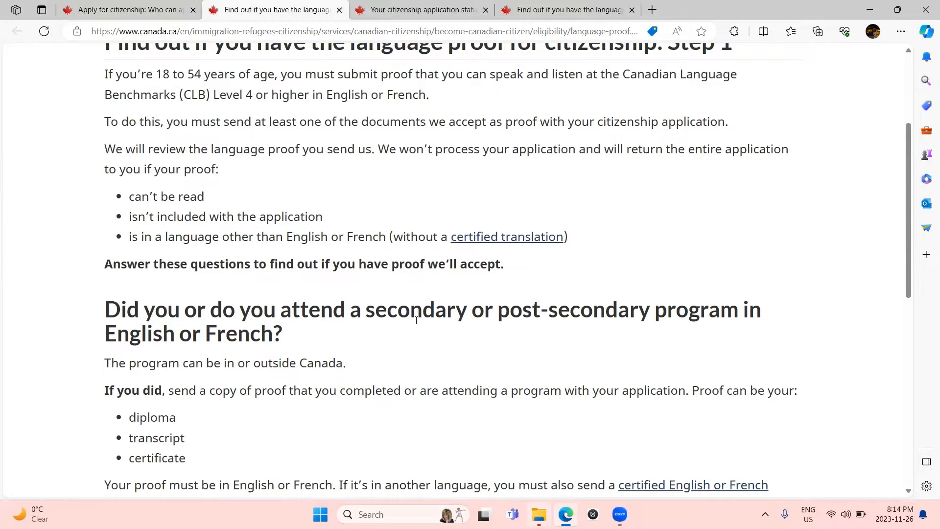
{"action": "scroll", "coordinate": [416, 321], "scroll_direction": "up", "scroll_amount": 1}
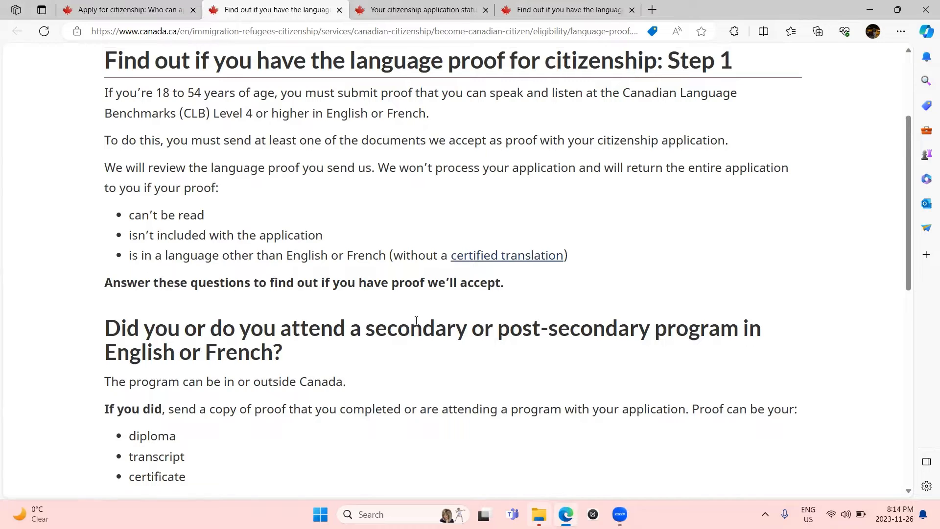
{"action": "scroll", "coordinate": [416, 321], "scroll_direction": "down", "scroll_amount": 3}
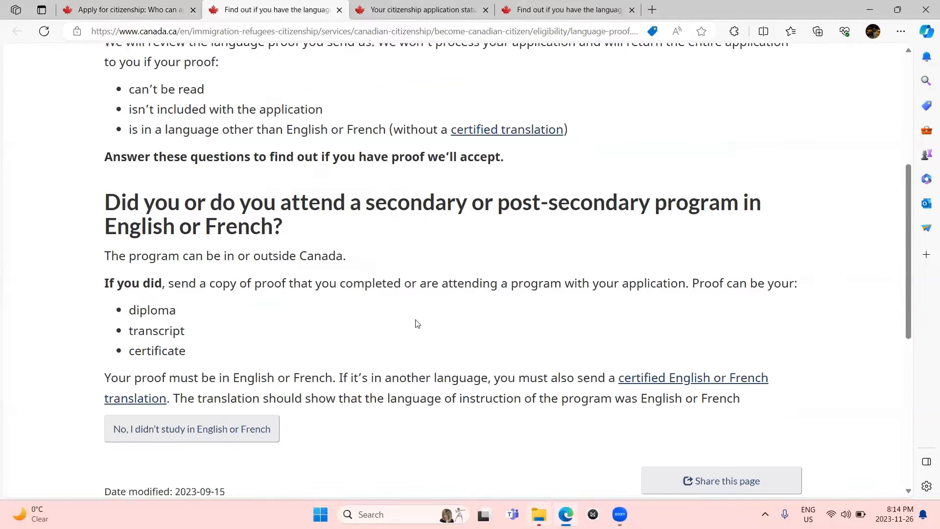
{"action": "scroll", "coordinate": [417, 324], "scroll_direction": "down", "scroll_amount": 1}
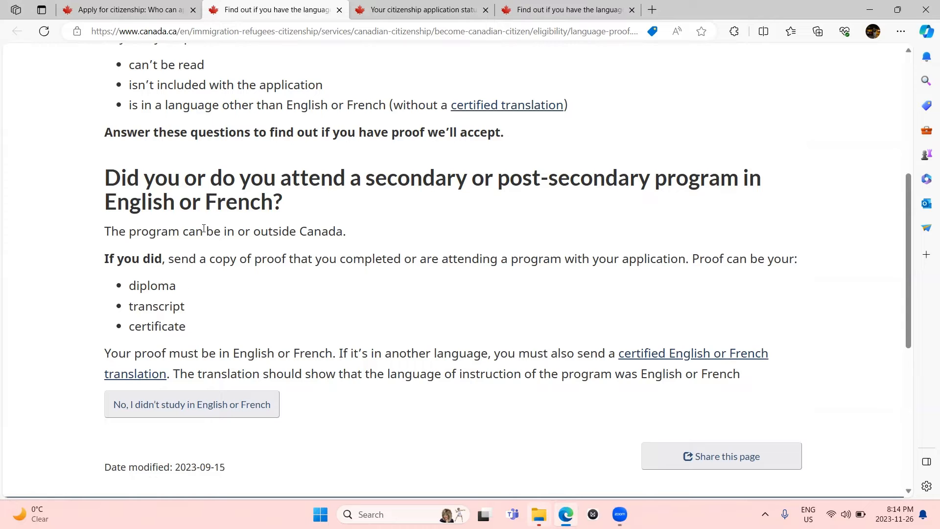
Step: Return to the eligibility page and read through the citizenship test, oath and prohibitions requirements
{"action": "key", "text": "ctrl+shift+Tab"}
{"action": "scroll", "coordinate": [345, 335], "scroll_direction": "down", "scroll_amount": 3}
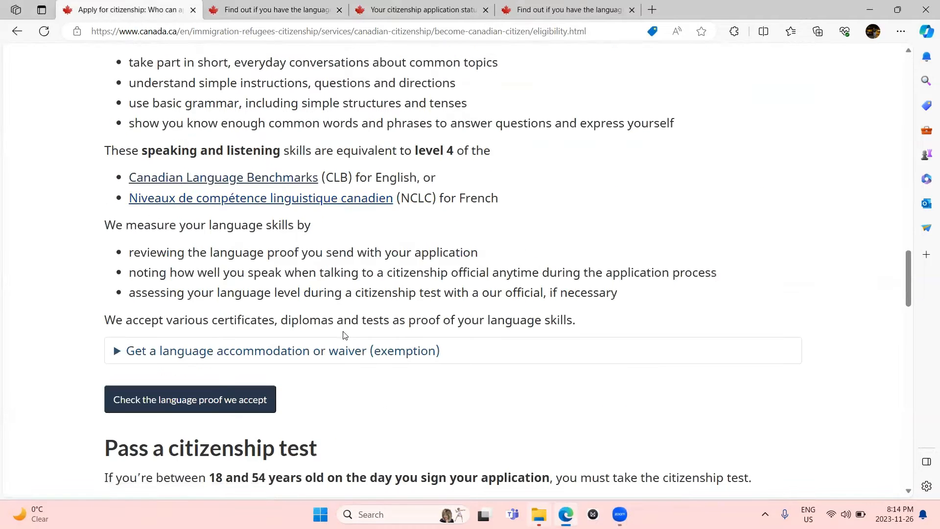
{"action": "scroll", "coordinate": [344, 335], "scroll_direction": "down", "scroll_amount": 5}
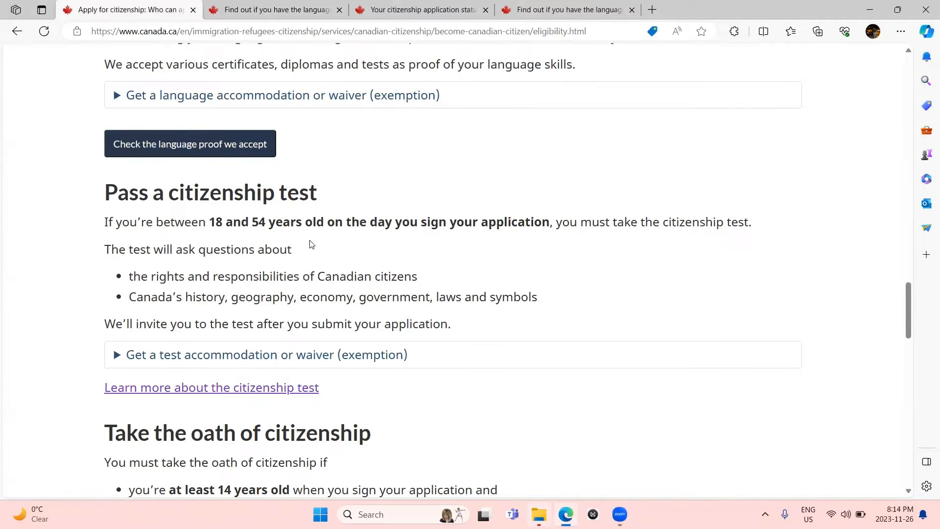
{"action": "scroll", "coordinate": [310, 243], "scroll_direction": "down", "scroll_amount": 2}
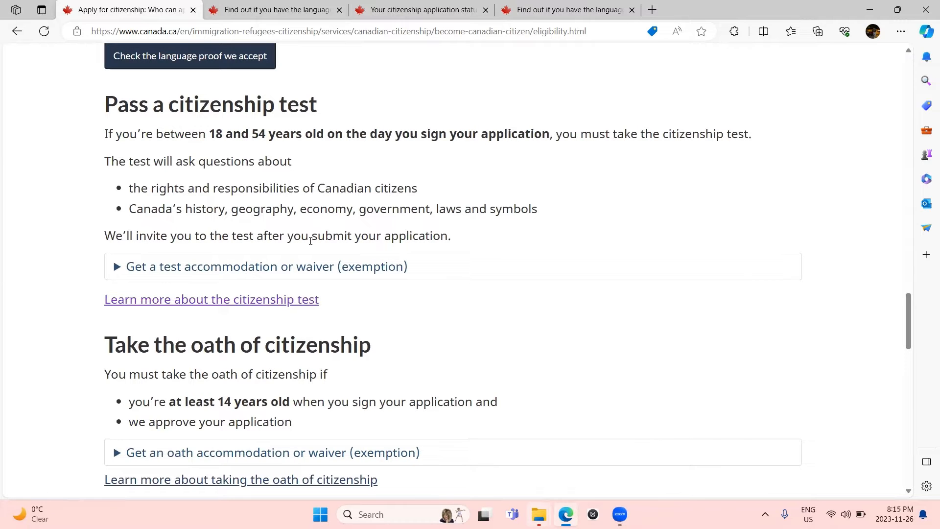
{"action": "scroll", "coordinate": [310, 240], "scroll_direction": "down", "scroll_amount": 5}
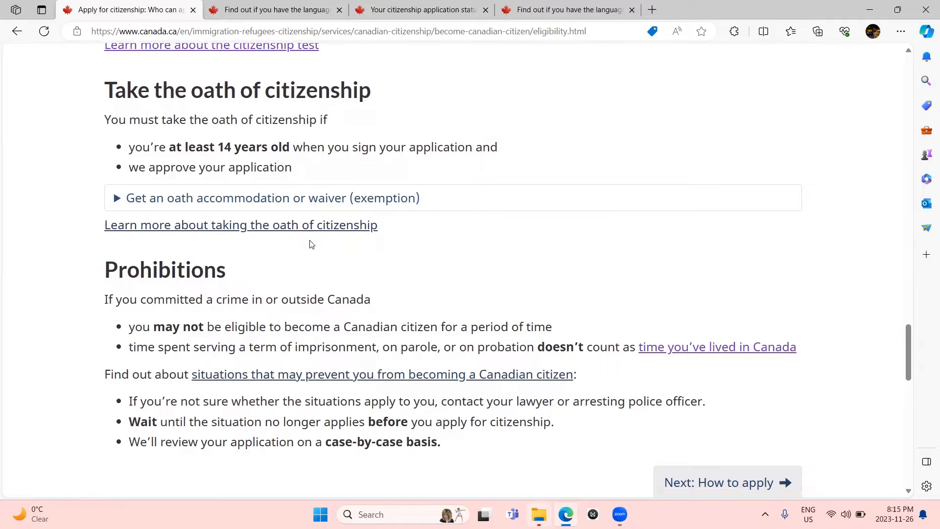
{"action": "scroll", "coordinate": [311, 244], "scroll_direction": "down", "scroll_amount": 2}
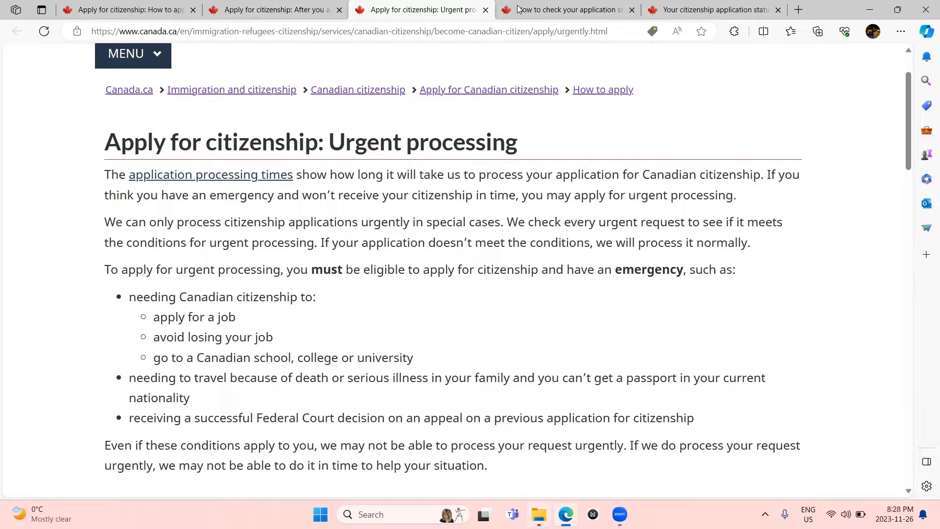
Step: Close the status-check page, review the tracker's application history, then return to Urgent processing
{"action": "left_click", "coordinate": [547, 7]}
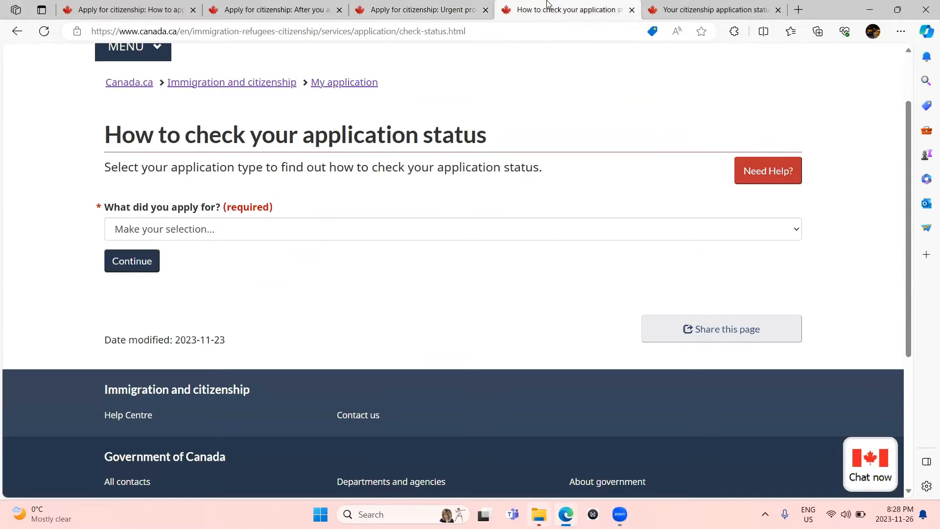
{"action": "left_click", "coordinate": [633, 10]}
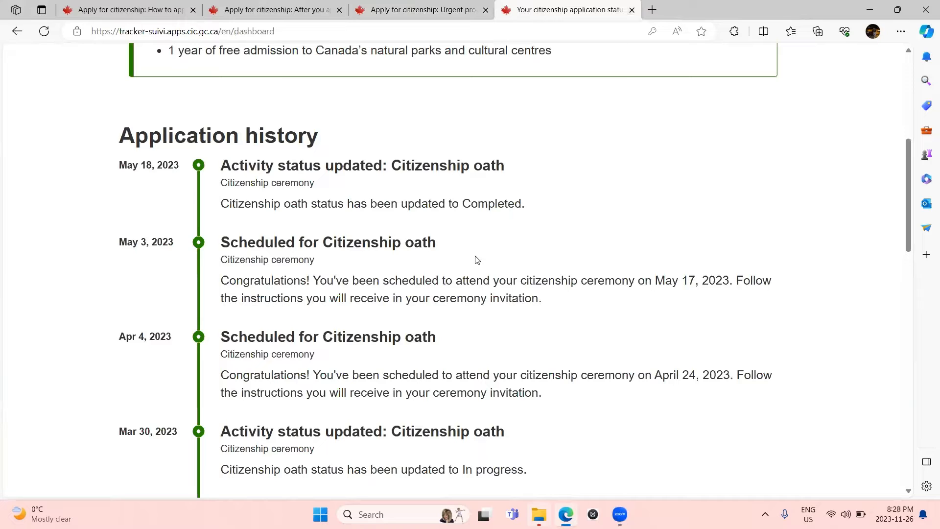
{"action": "scroll", "coordinate": [475, 260], "scroll_direction": "down", "scroll_amount": 2}
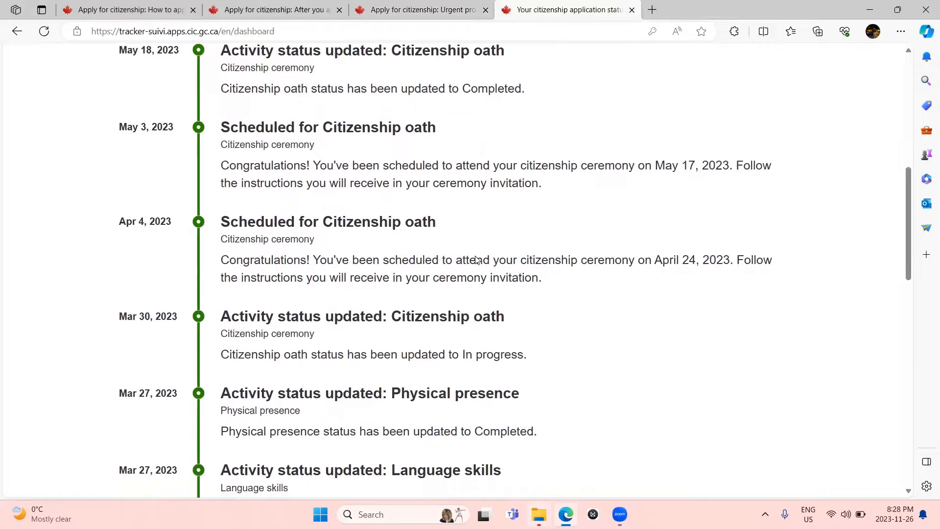
{"action": "scroll", "coordinate": [476, 258], "scroll_direction": "down", "scroll_amount": 1}
{"action": "scroll", "coordinate": [476, 256], "scroll_direction": "down", "scroll_amount": 10}
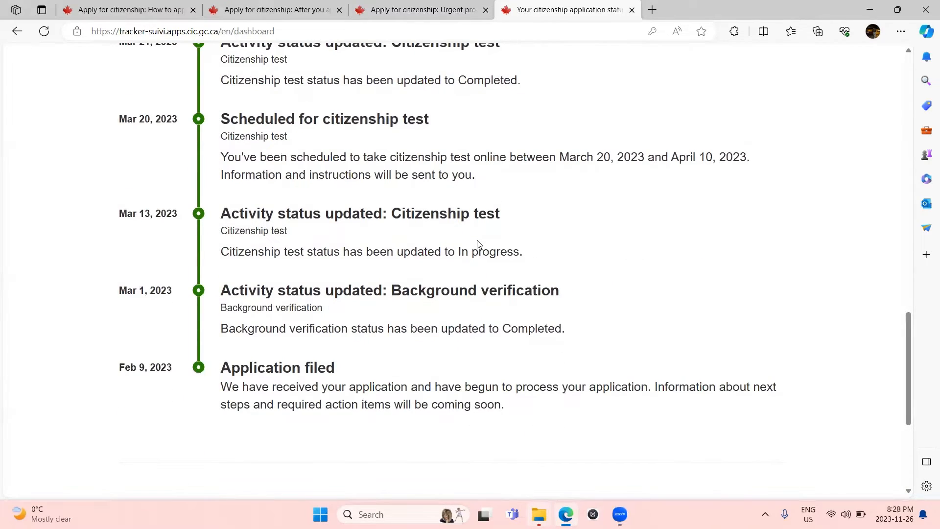
{"action": "scroll", "coordinate": [478, 244], "scroll_direction": "up", "scroll_amount": 12}
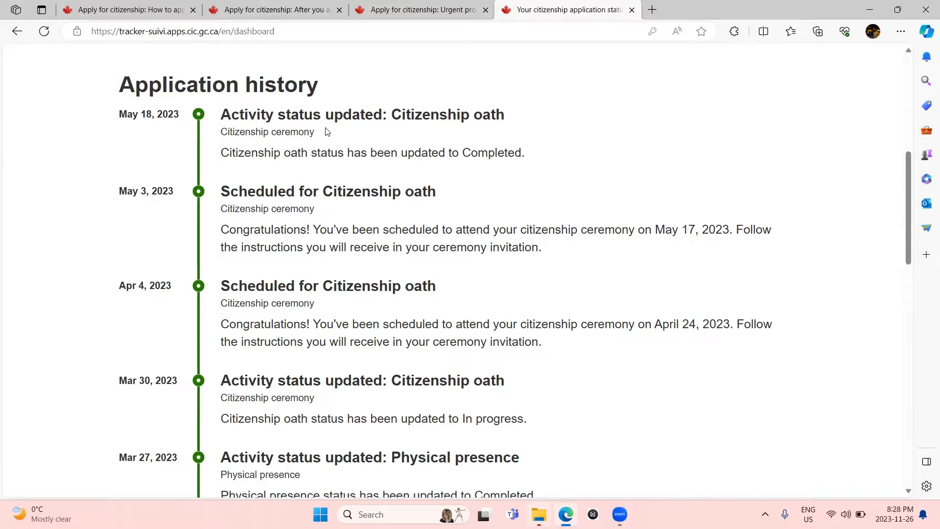
{"action": "left_click", "coordinate": [425, 10]}
{"action": "scroll", "coordinate": [275, 268], "scroll_direction": "down", "scroll_amount": 1}
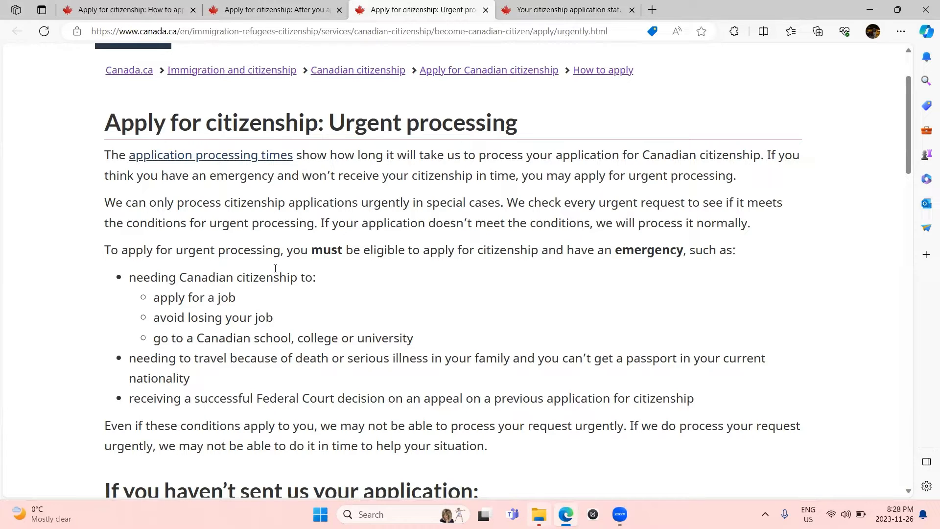
Step: Scroll through the urgent processing requirements and qualifying emergencies on the Urgent processing page
{"action": "scroll", "coordinate": [275, 269], "scroll_direction": "down", "scroll_amount": 1}
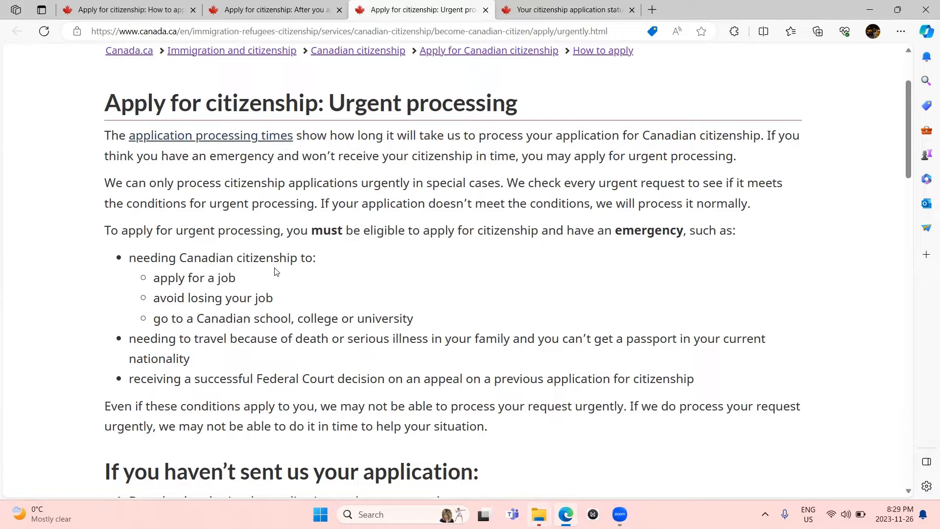
{"action": "scroll", "coordinate": [276, 271], "scroll_direction": "down", "scroll_amount": 3}
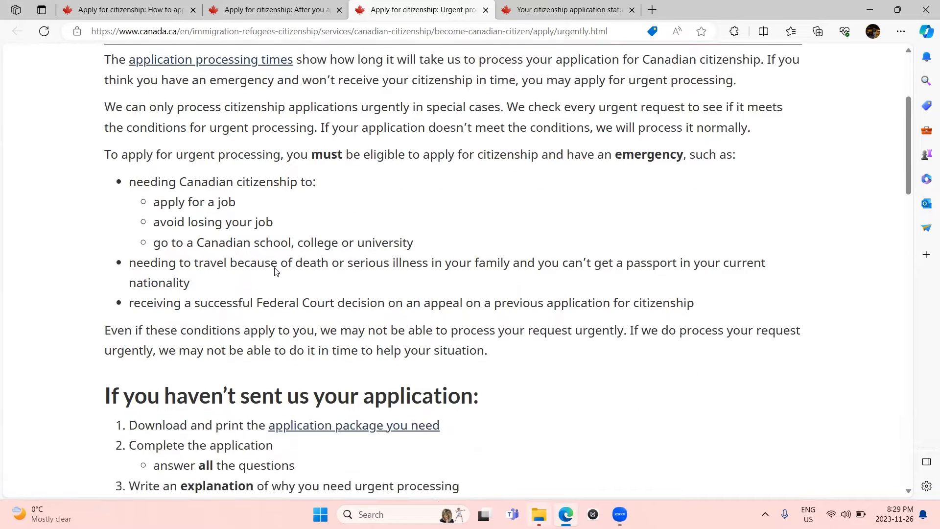
{"action": "scroll", "coordinate": [276, 269], "scroll_direction": "down", "scroll_amount": 2}
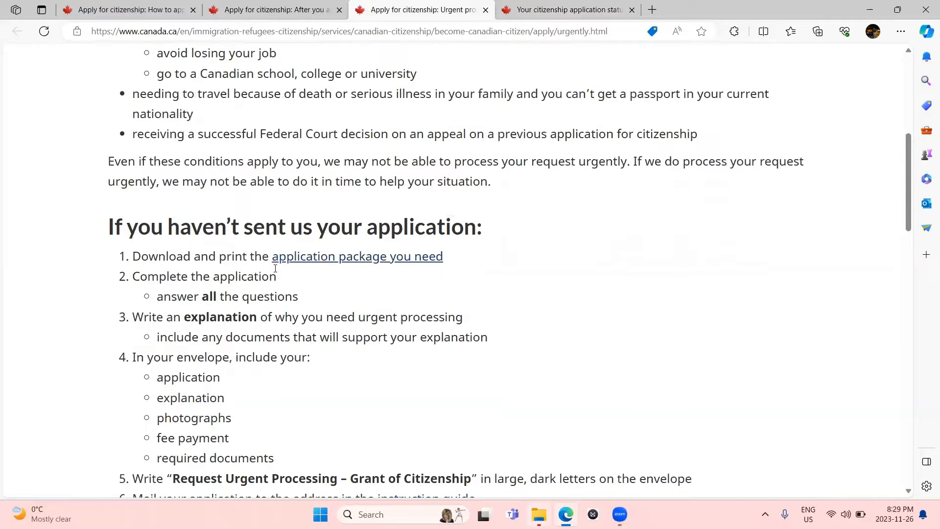
{"action": "scroll", "coordinate": [275, 269], "scroll_direction": "down", "scroll_amount": 3}
{"action": "scroll", "coordinate": [275, 268], "scroll_direction": "up", "scroll_amount": 8}
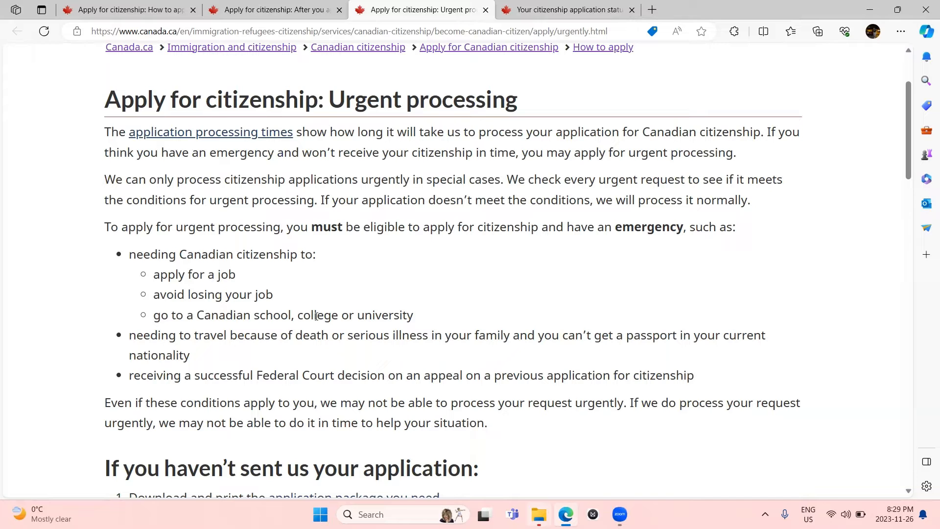
{"action": "scroll", "coordinate": [316, 316], "scroll_direction": "down", "scroll_amount": 1}
{"action": "scroll", "coordinate": [189, 391], "scroll_direction": "down", "scroll_amount": 1}
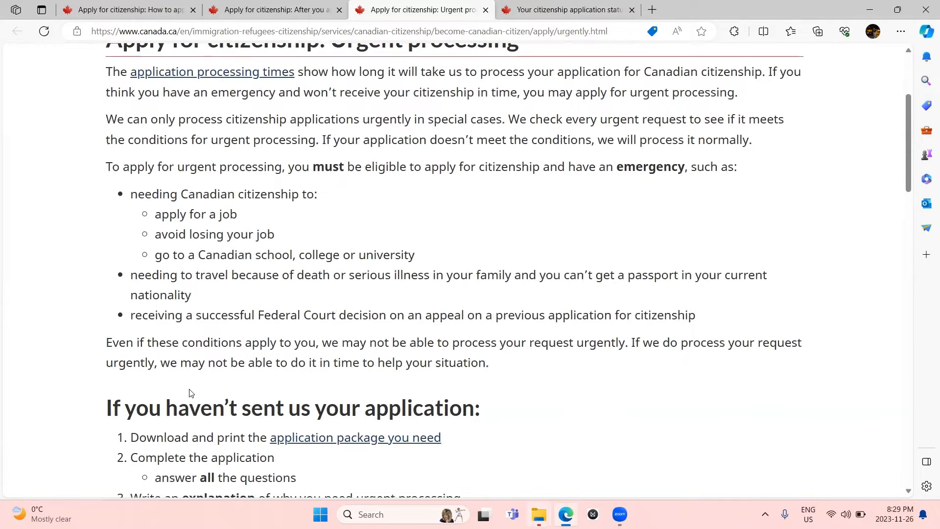
{"action": "scroll", "coordinate": [191, 393], "scroll_direction": "down", "scroll_amount": 2}
{"action": "scroll", "coordinate": [190, 388], "scroll_direction": "down", "scroll_amount": 1}
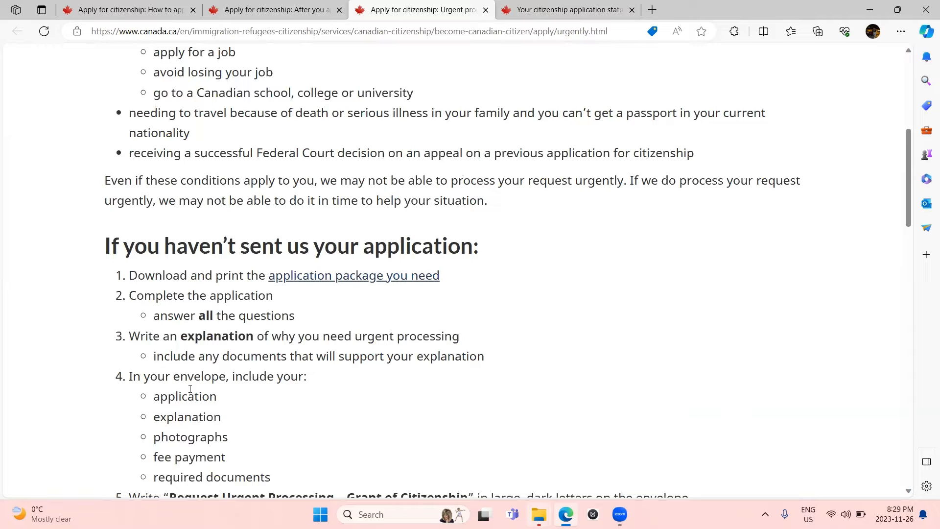
{"action": "scroll", "coordinate": [190, 388], "scroll_direction": "down", "scroll_amount": 6}
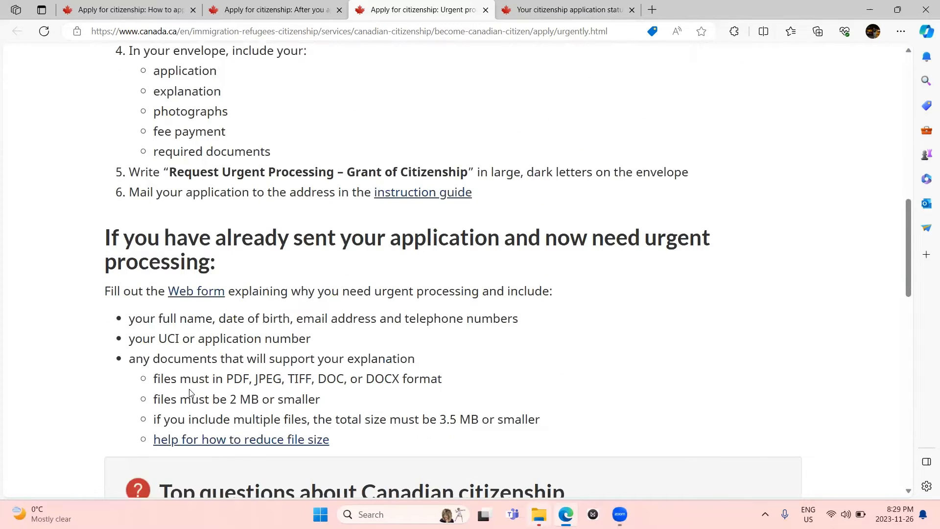
{"action": "scroll", "coordinate": [191, 394], "scroll_direction": "up", "scroll_amount": 1}
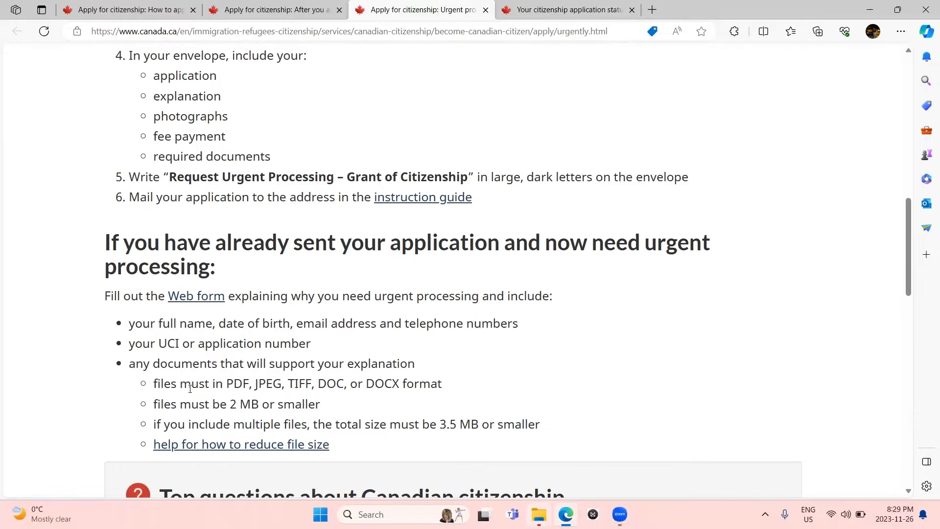
{"action": "scroll", "coordinate": [333, 301], "scroll_direction": "up", "scroll_amount": 5}
{"action": "scroll", "coordinate": [332, 307], "scroll_direction": "down", "scroll_amount": 2}
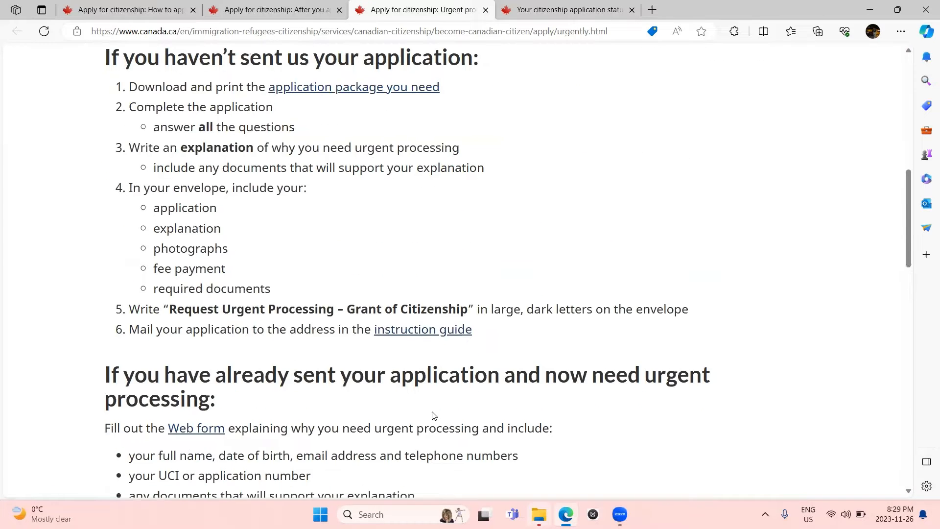
{"action": "scroll", "coordinate": [433, 415], "scroll_direction": "down", "scroll_amount": 3}
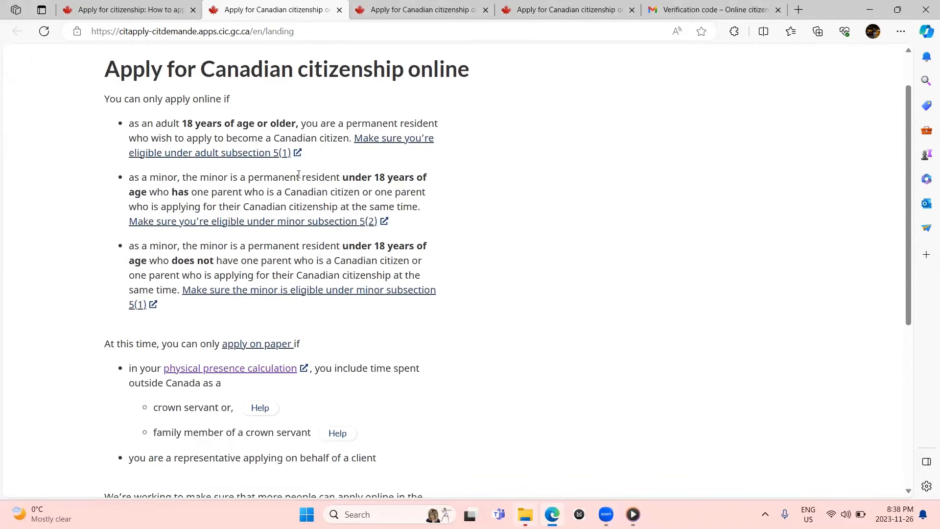
{"action": "scroll", "coordinate": [299, 175], "scroll_direction": "up", "scroll_amount": 1}
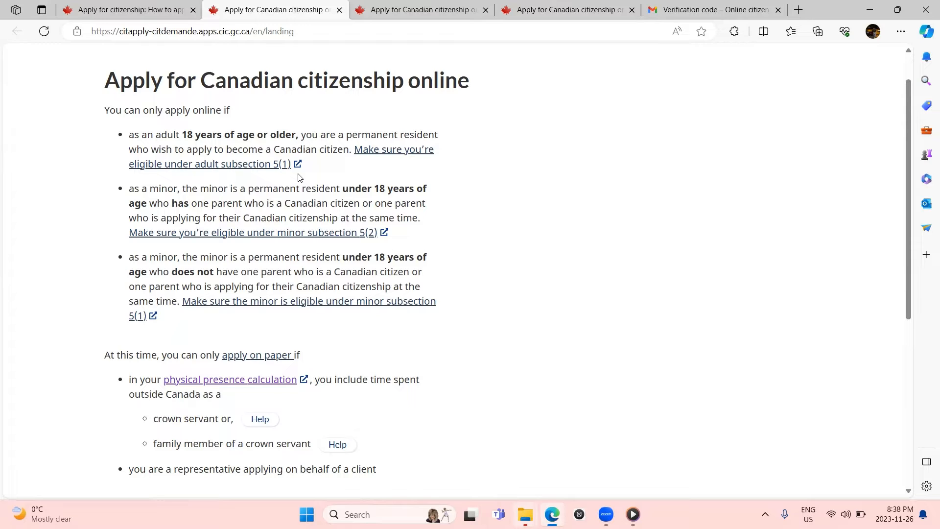
Step: Review the landing page's online eligibility rules, then switch to the sign-in page tab
{"action": "scroll", "coordinate": [299, 177], "scroll_direction": "down", "scroll_amount": 1}
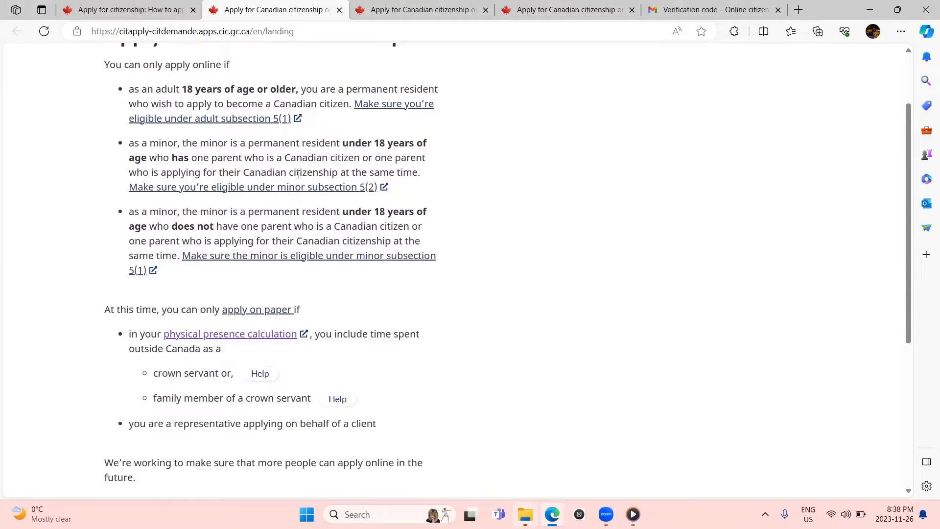
{"action": "scroll", "coordinate": [255, 220], "scroll_direction": "down", "scroll_amount": 1}
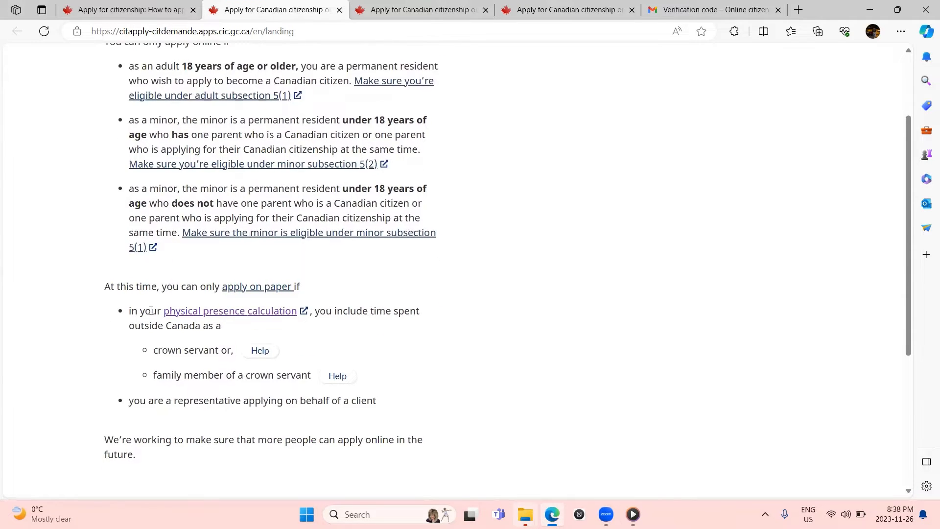
{"action": "scroll", "coordinate": [186, 298], "scroll_direction": "up", "scroll_amount": 1}
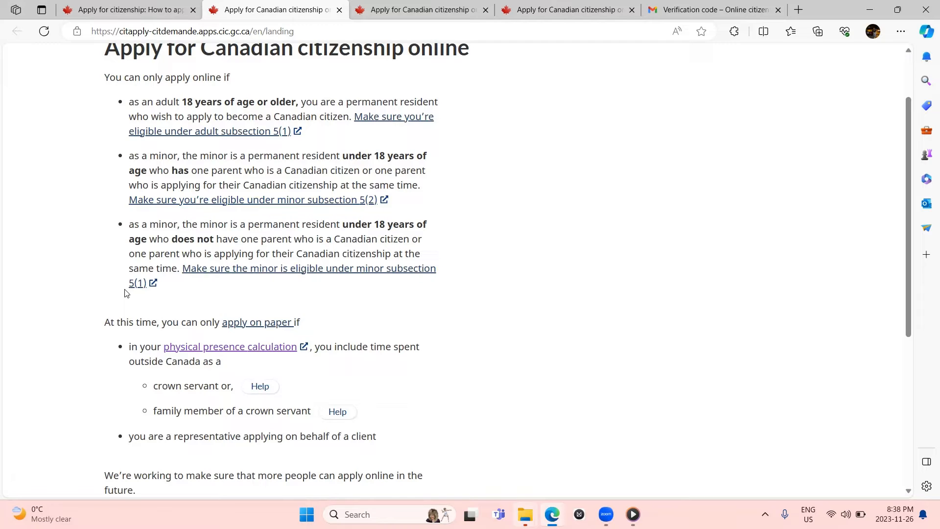
{"action": "scroll", "coordinate": [125, 293], "scroll_direction": "down", "scroll_amount": 1}
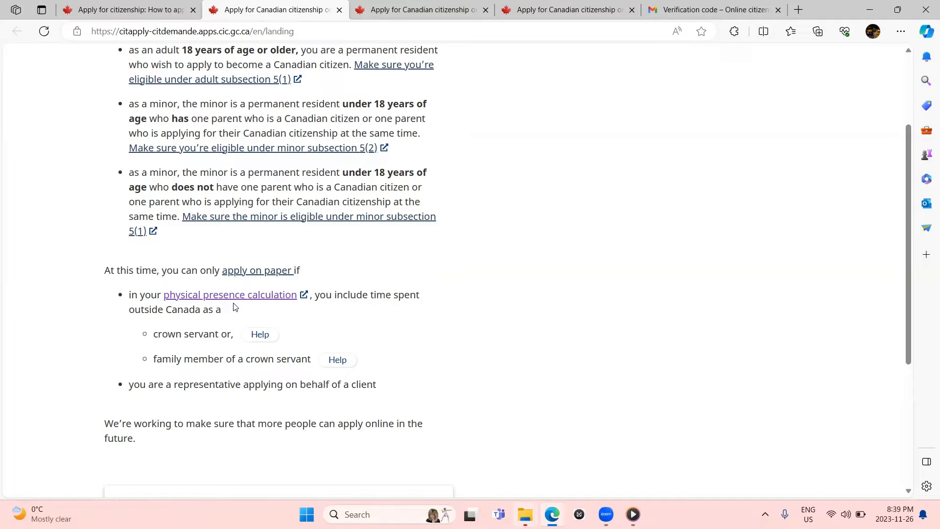
{"action": "scroll", "coordinate": [344, 145], "scroll_direction": "up", "scroll_amount": 3}
{"action": "left_click", "coordinate": [433, 11]}
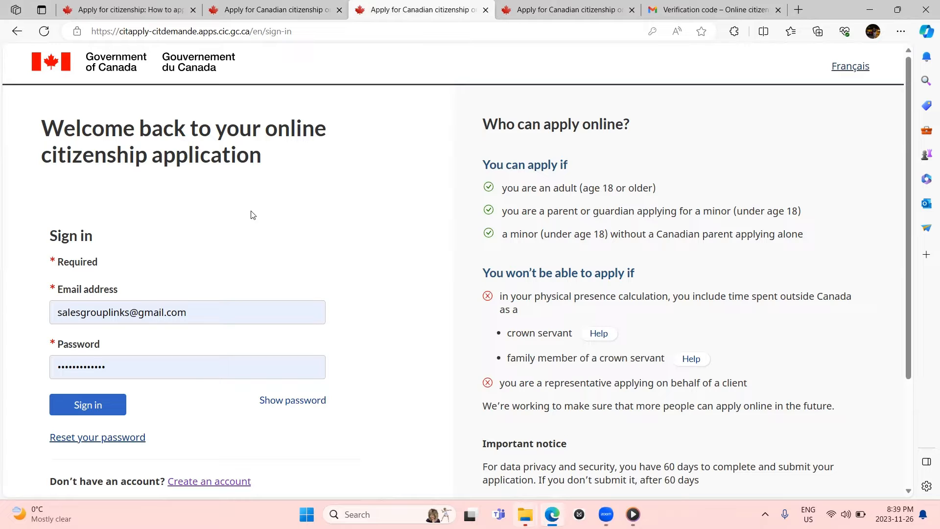
Step: Sign in with the saved email and password, then switch to the create-application form
{"action": "scroll", "coordinate": [251, 215], "scroll_direction": "down", "scroll_amount": 1}
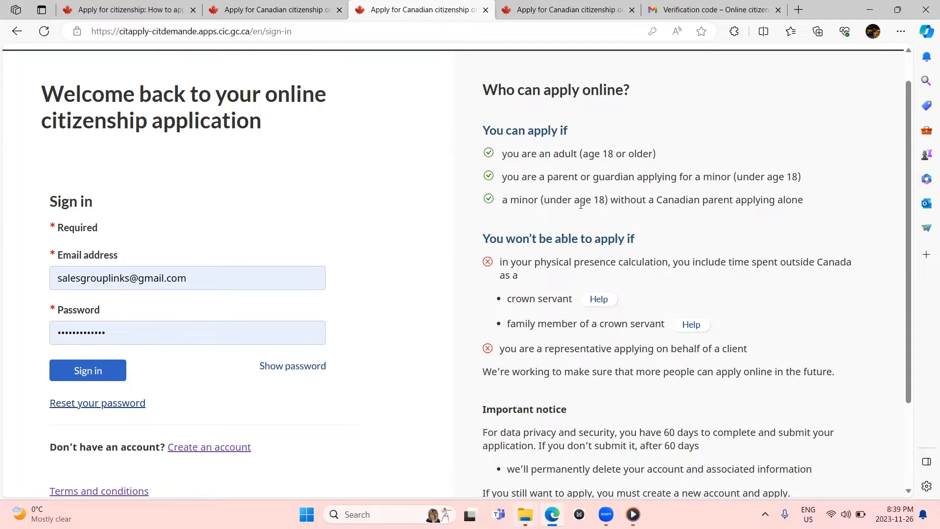
{"action": "scroll", "coordinate": [581, 204], "scroll_direction": "down", "scroll_amount": 3}
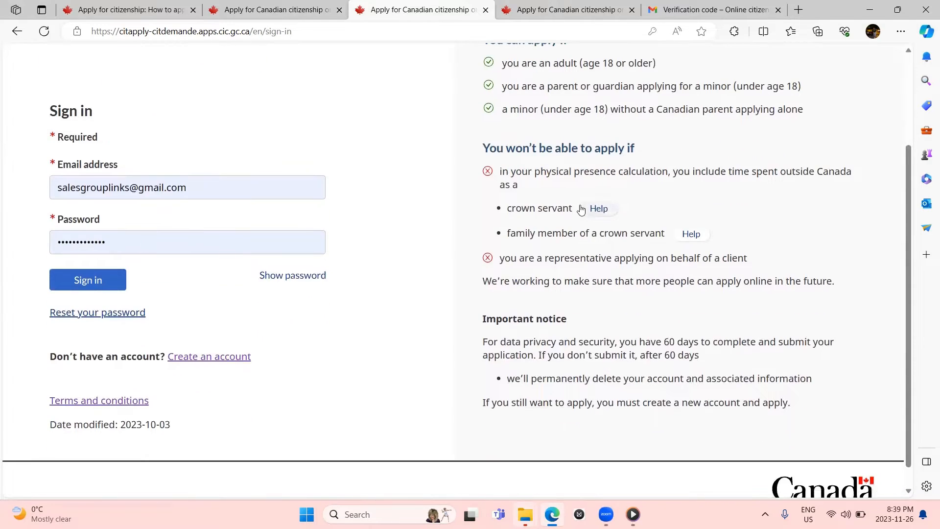
{"action": "left_click", "coordinate": [88, 282]}
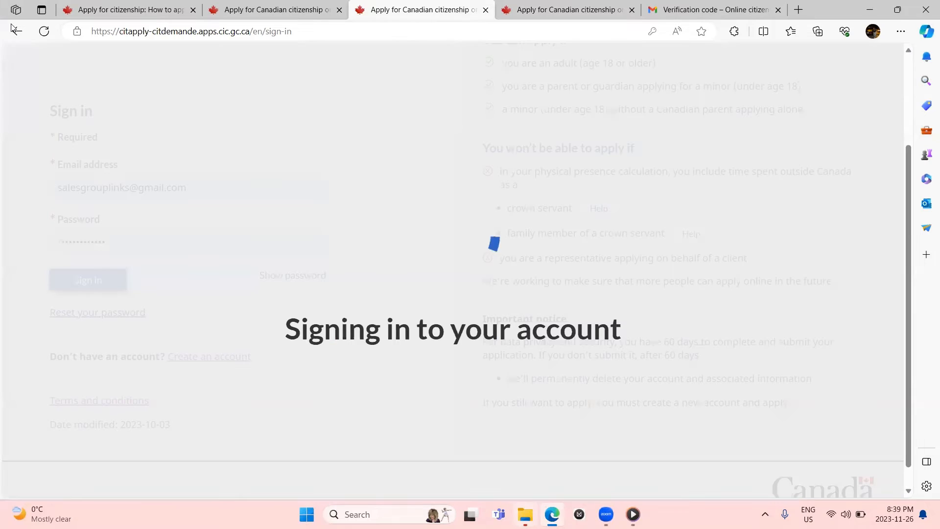
{"action": "left_click", "coordinate": [541, 4]}
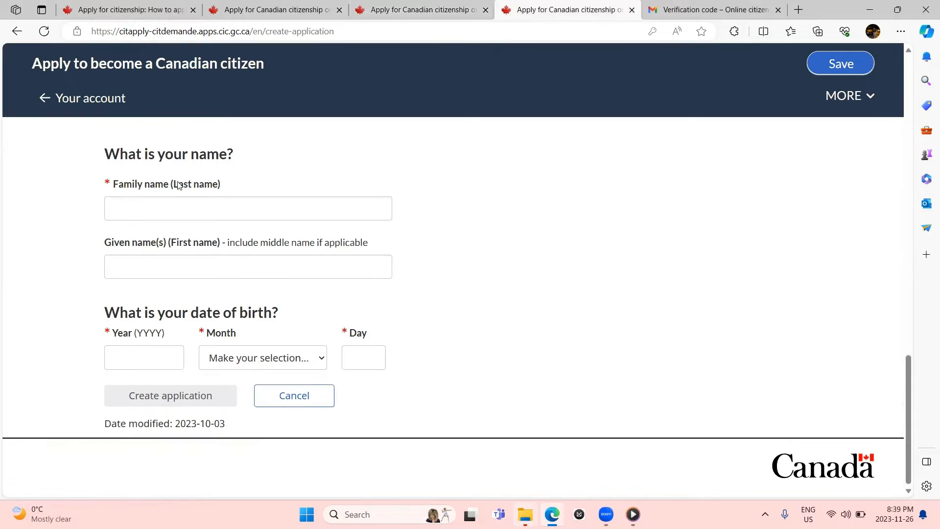
Step: Enter the applicant's family and given names and birth date 14 November 1991, then create the application
{"action": "left_click", "coordinate": [169, 208]}
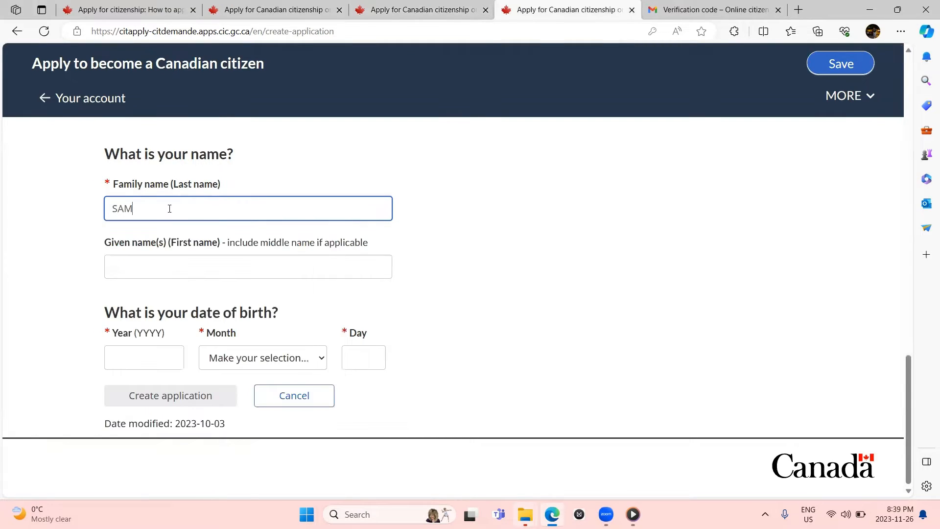
{"action": "left_click", "coordinate": [145, 260]}
{"action": "type", "text": "AS"}
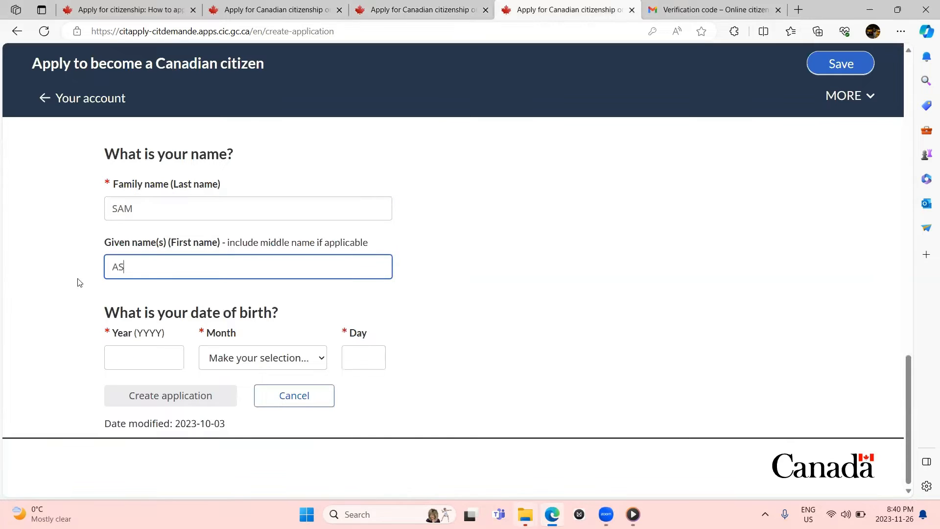
{"action": "left_click", "coordinate": [136, 365]}
{"action": "type", "text": "1991"}
{"action": "key", "text": "Tab"}
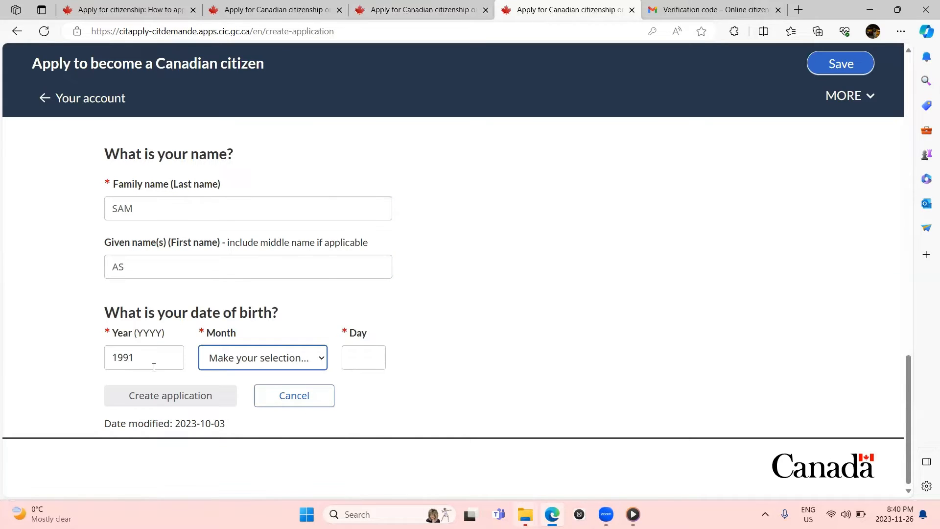
{"action": "left_click", "coordinate": [205, 358]}
{"action": "left_click", "coordinate": [230, 322]}
{"action": "left_click", "coordinate": [385, 359]}
{"action": "type", "text": "14"}
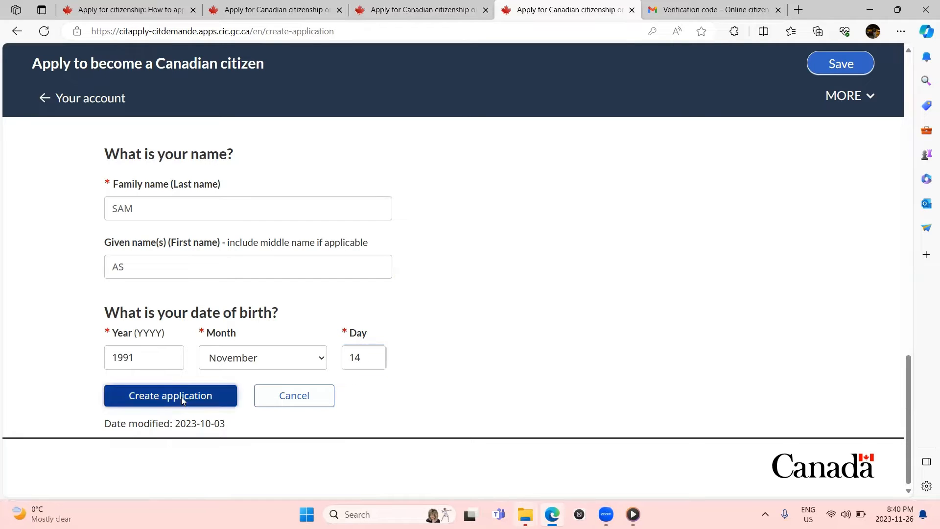
{"action": "left_click", "coordinate": [183, 400]}
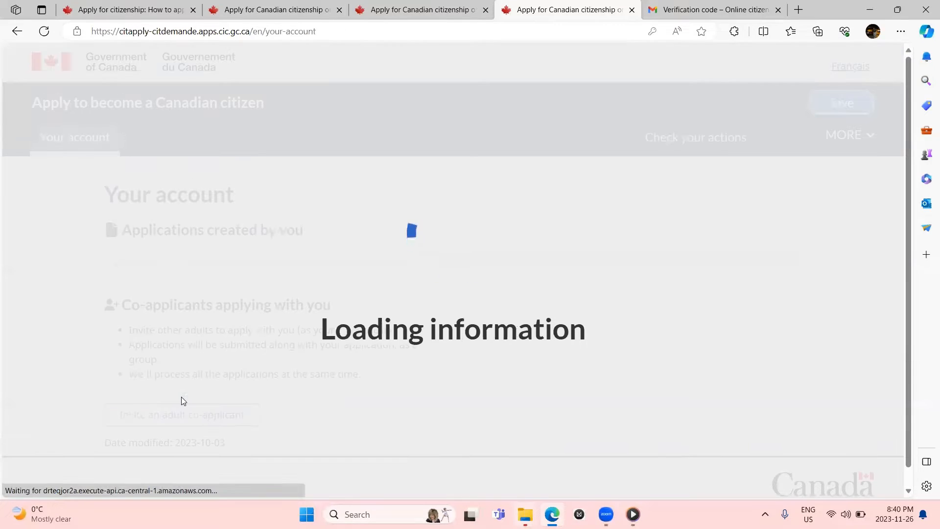
Step: Start the not-started Adult 5(1) application card from the Your account page
{"action": "scroll", "coordinate": [182, 400], "scroll_direction": "down", "scroll_amount": 3}
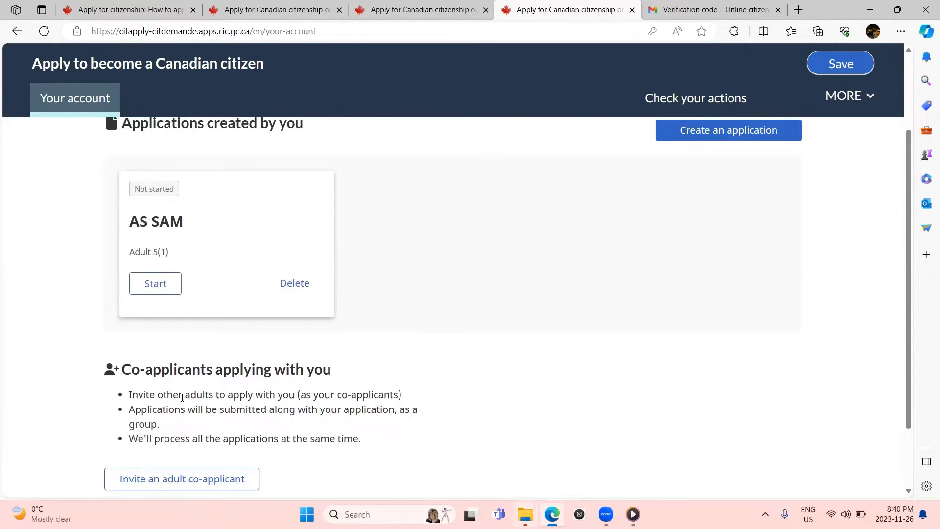
{"action": "scroll", "coordinate": [182, 397], "scroll_direction": "up", "scroll_amount": 1}
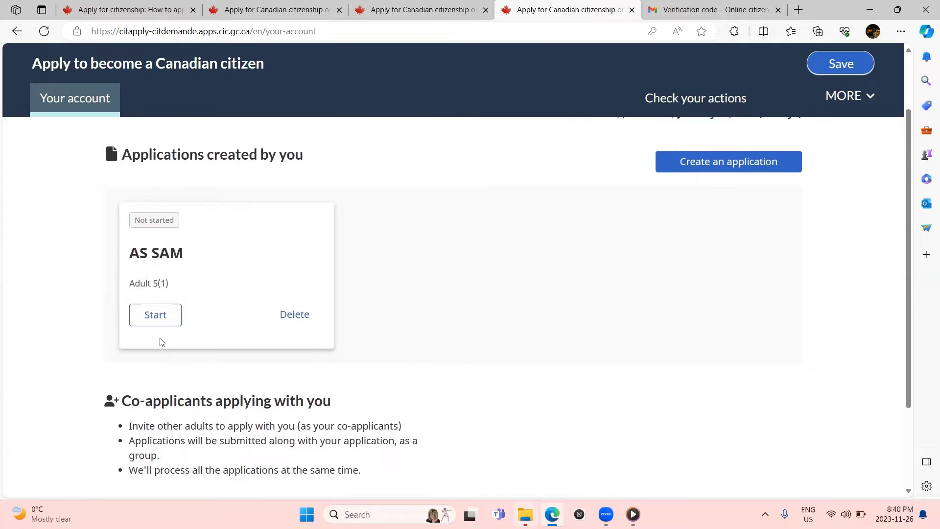
{"action": "scroll", "coordinate": [159, 343], "scroll_direction": "down", "scroll_amount": 2}
{"action": "scroll", "coordinate": [159, 343], "scroll_direction": "up", "scroll_amount": 2}
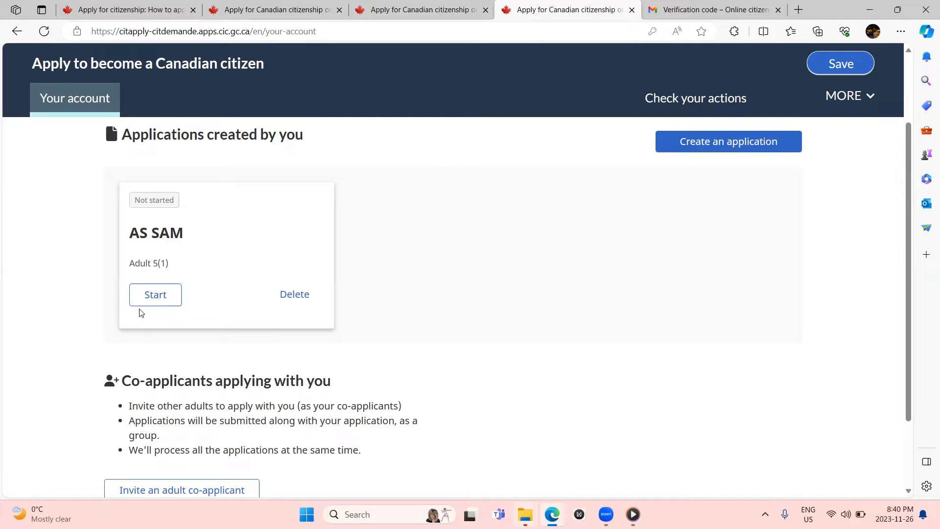
{"action": "left_click", "coordinate": [155, 302]}
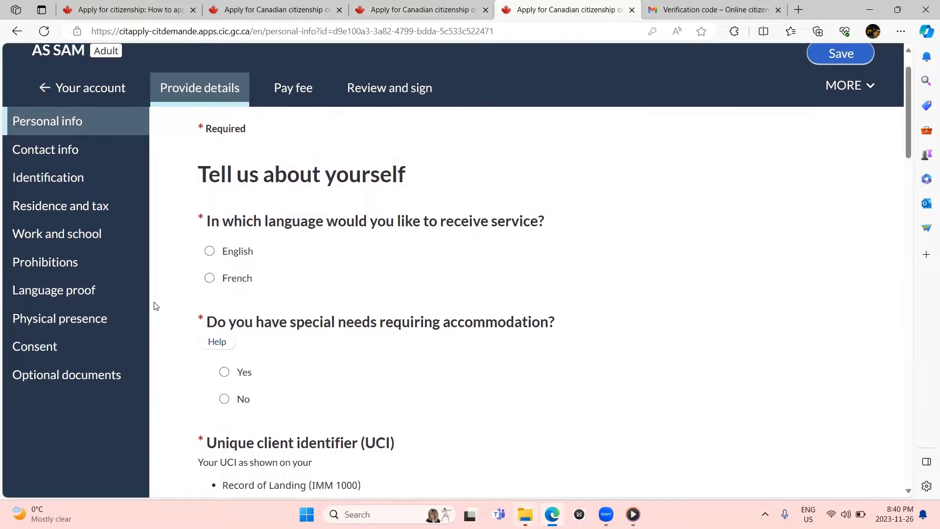
Step: Choose English as service language, answer No to accommodations, and enter the unique client identifier
{"action": "scroll", "coordinate": [155, 307], "scroll_direction": "down", "scroll_amount": 1}
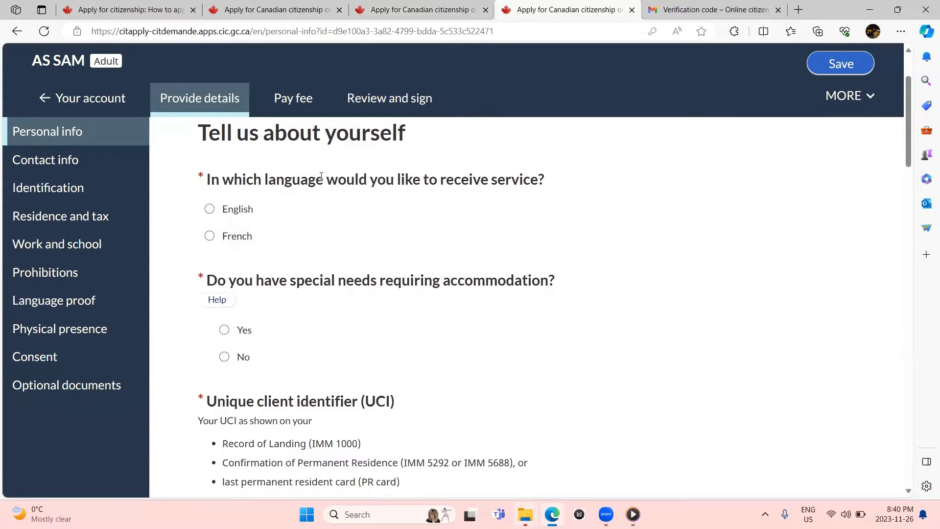
{"action": "left_click", "coordinate": [237, 215]}
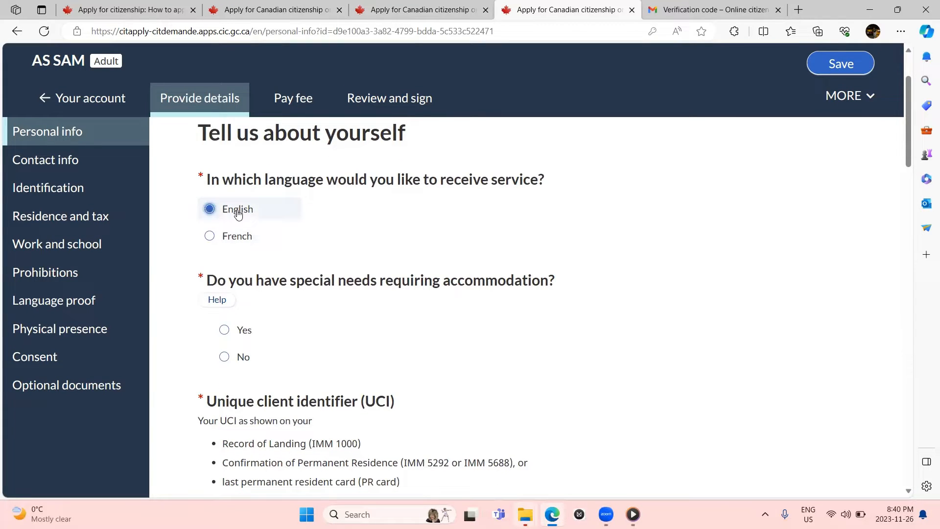
{"action": "scroll", "coordinate": [237, 214], "scroll_direction": "down", "scroll_amount": 2}
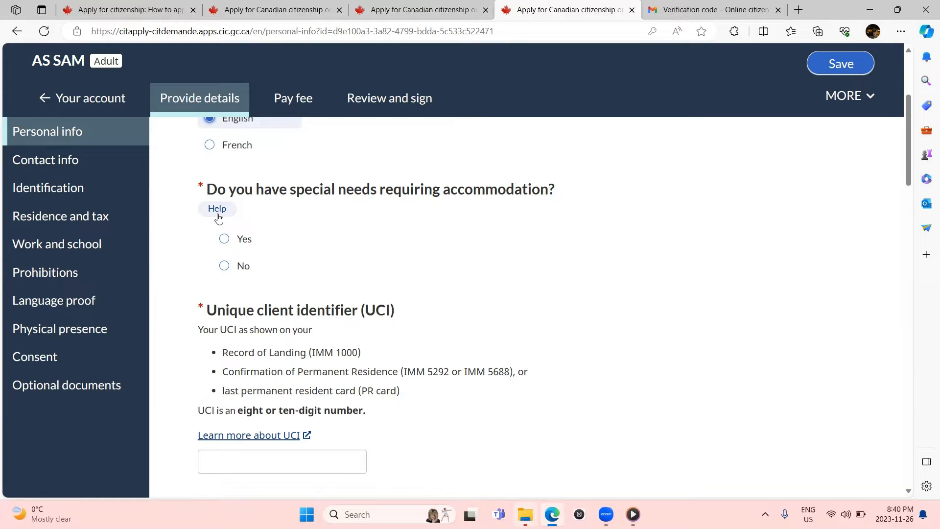
{"action": "left_click", "coordinate": [224, 265]}
{"action": "scroll", "coordinate": [225, 262], "scroll_direction": "down", "scroll_amount": 2}
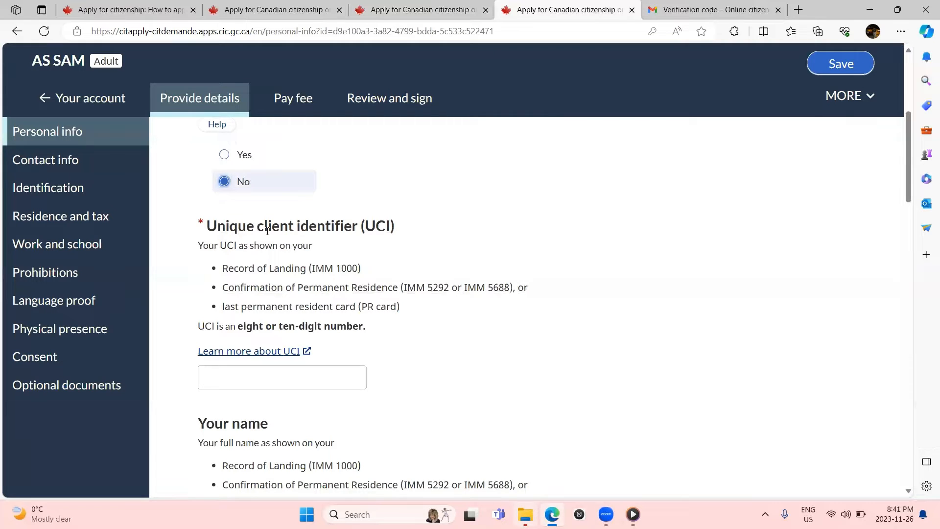
{"action": "scroll", "coordinate": [267, 231], "scroll_direction": "down", "scroll_amount": 2}
{"action": "left_click", "coordinate": [274, 276]}
Step: Answer No to name change and other names, set gender Male, and No to gender designation change
{"action": "scroll", "coordinate": [276, 278], "scroll_direction": "down", "scroll_amount": 5}
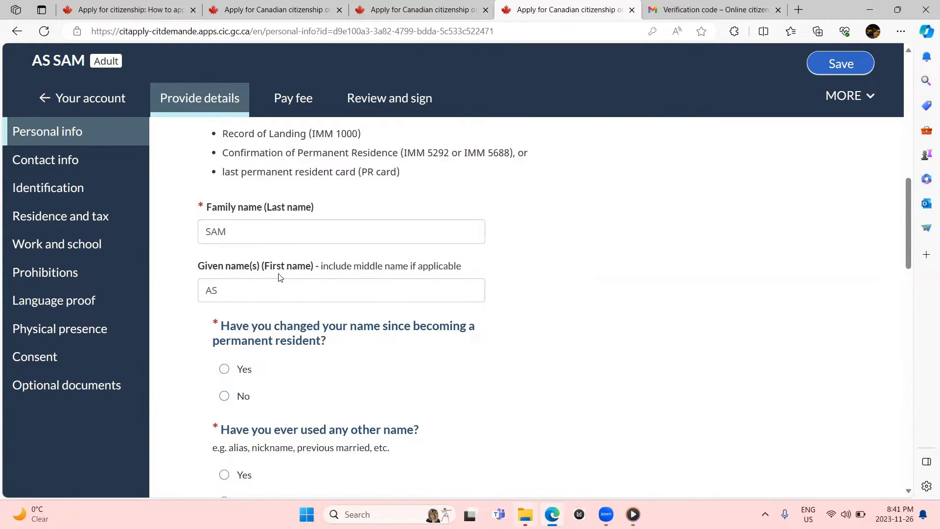
{"action": "scroll", "coordinate": [280, 279], "scroll_direction": "down", "scroll_amount": 1}
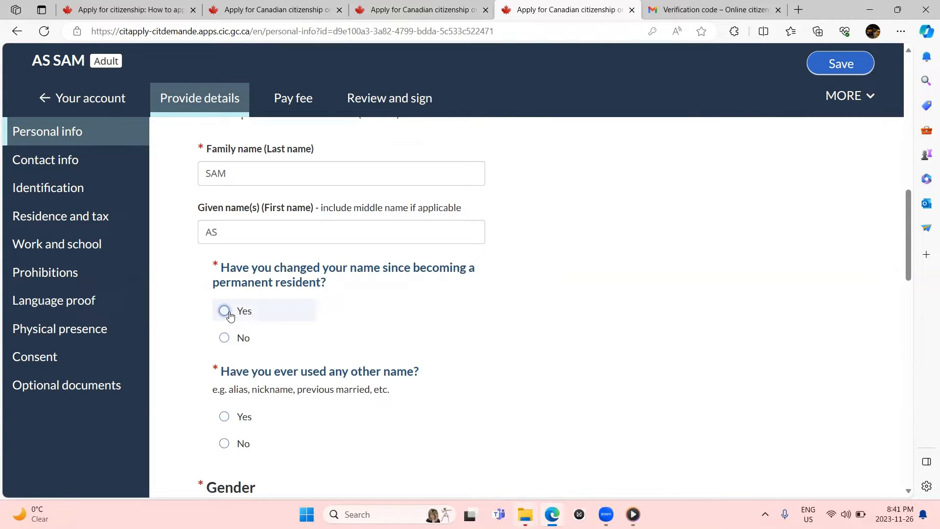
{"action": "left_click", "coordinate": [225, 338]}
{"action": "scroll", "coordinate": [227, 339], "scroll_direction": "down", "scroll_amount": 2}
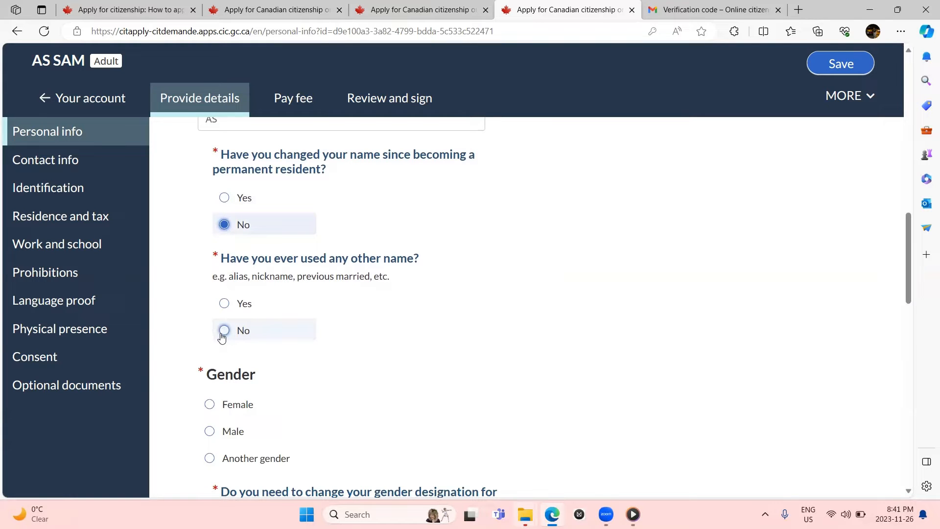
{"action": "left_click", "coordinate": [223, 333]}
{"action": "scroll", "coordinate": [223, 335], "scroll_direction": "down", "scroll_amount": 2}
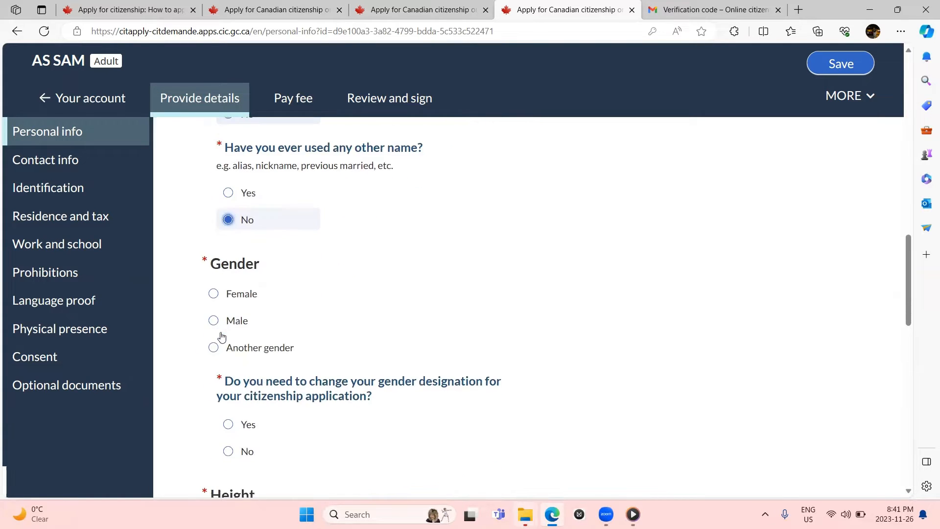
{"action": "left_click", "coordinate": [226, 323]}
{"action": "scroll", "coordinate": [225, 324], "scroll_direction": "down", "scroll_amount": 1}
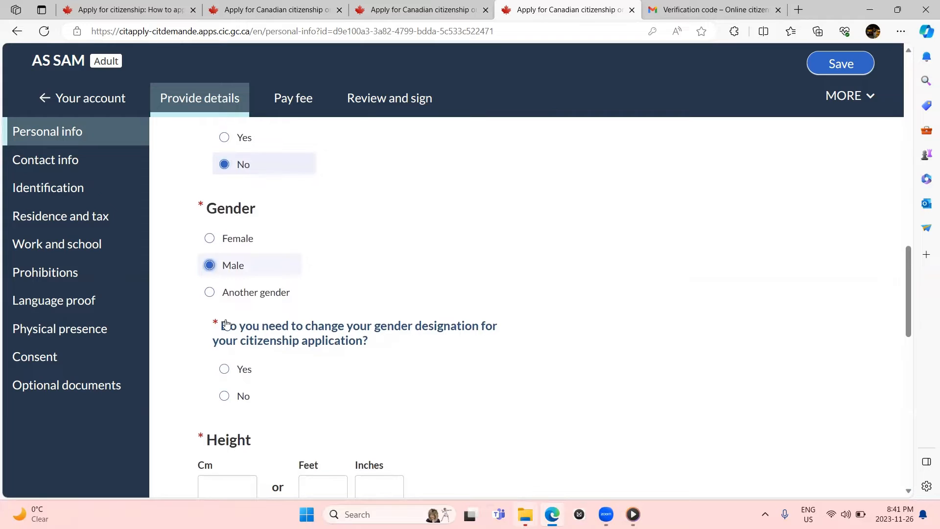
{"action": "scroll", "coordinate": [226, 324], "scroll_direction": "down", "scroll_amount": 2}
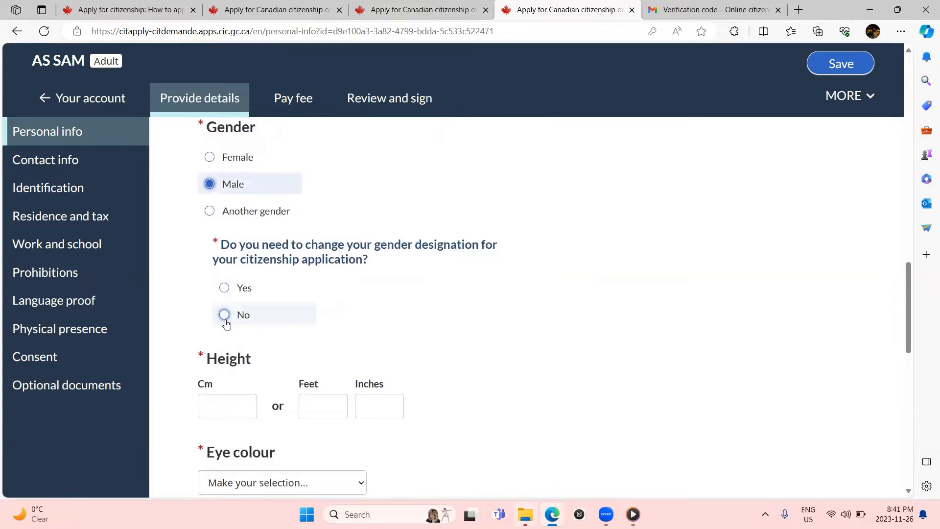
{"action": "left_click", "coordinate": [226, 319]}
Step: Enter a height of 142 cm and select Black as the eye colour
{"action": "scroll", "coordinate": [226, 318], "scroll_direction": "down", "scroll_amount": 2}
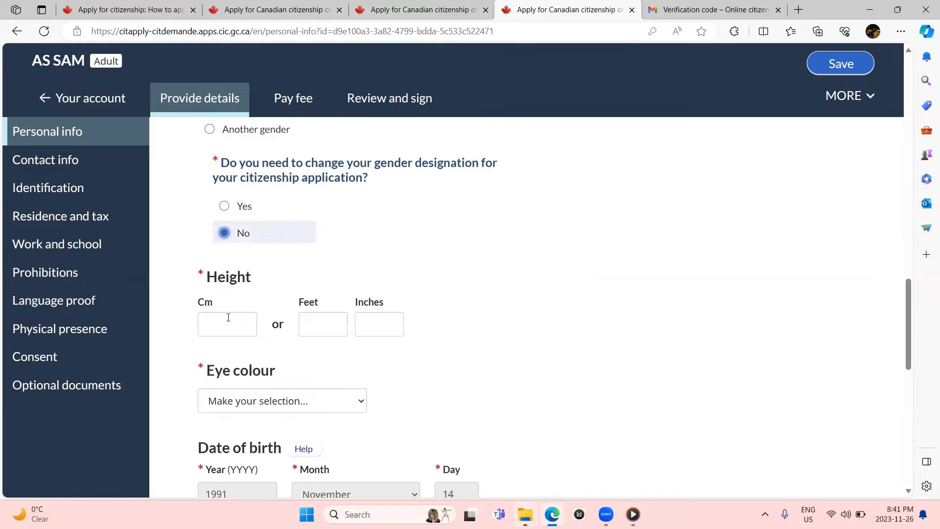
{"action": "left_click", "coordinate": [228, 317]}
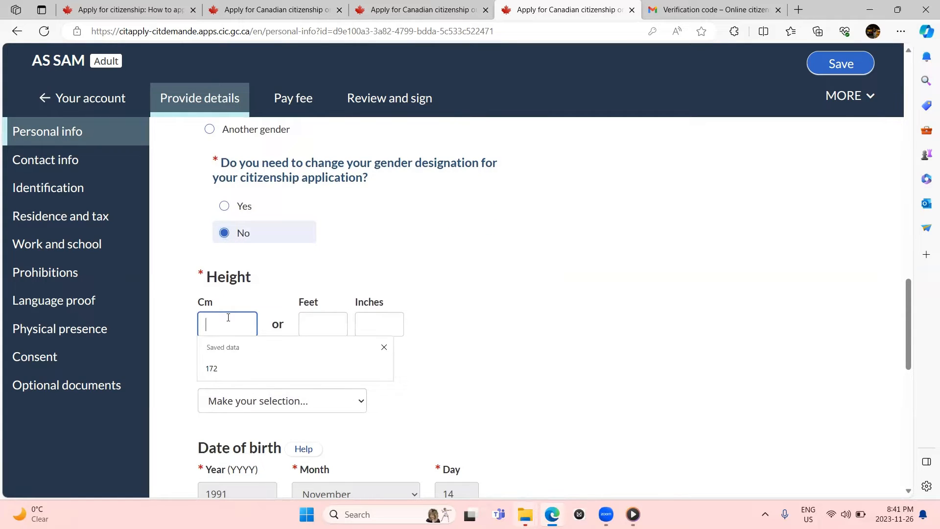
{"action": "type", "text": "142"}
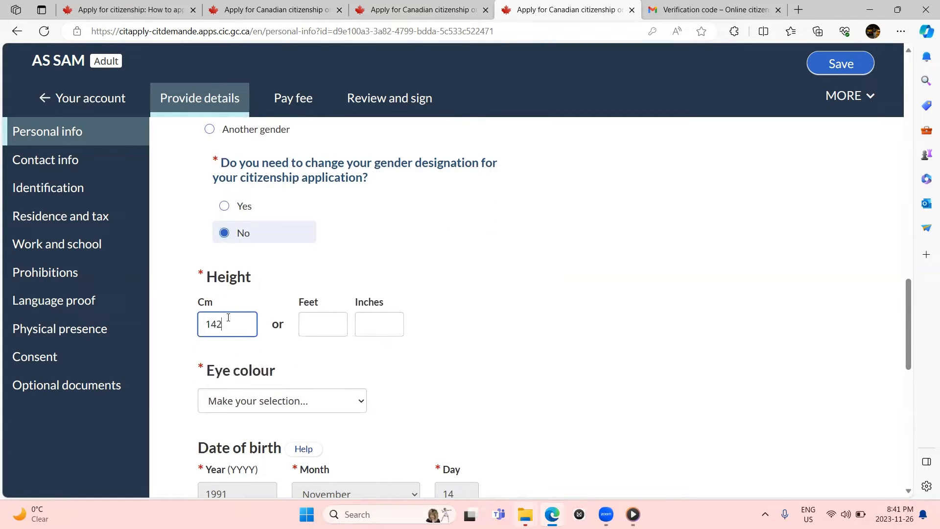
{"action": "left_click", "coordinate": [326, 327]}
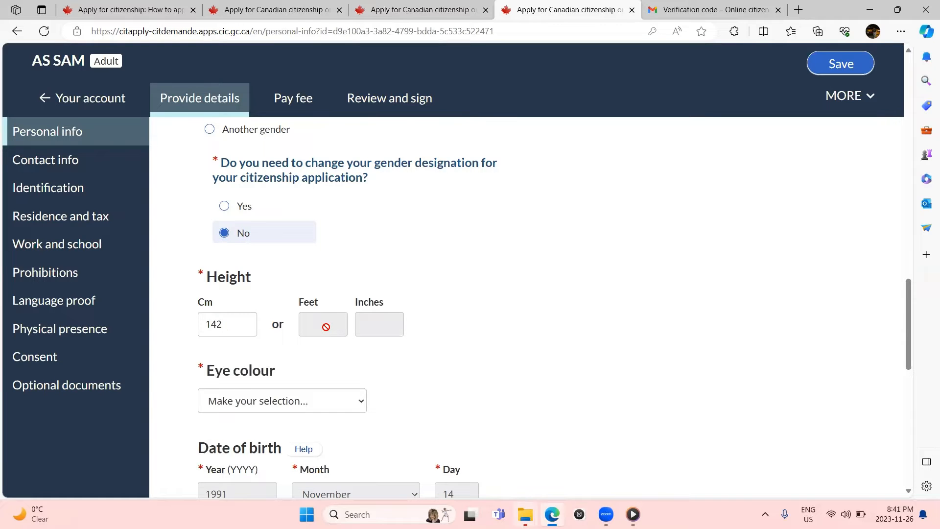
{"action": "scroll", "coordinate": [326, 327], "scroll_direction": "down", "scroll_amount": 1}
{"action": "left_click", "coordinate": [300, 345]}
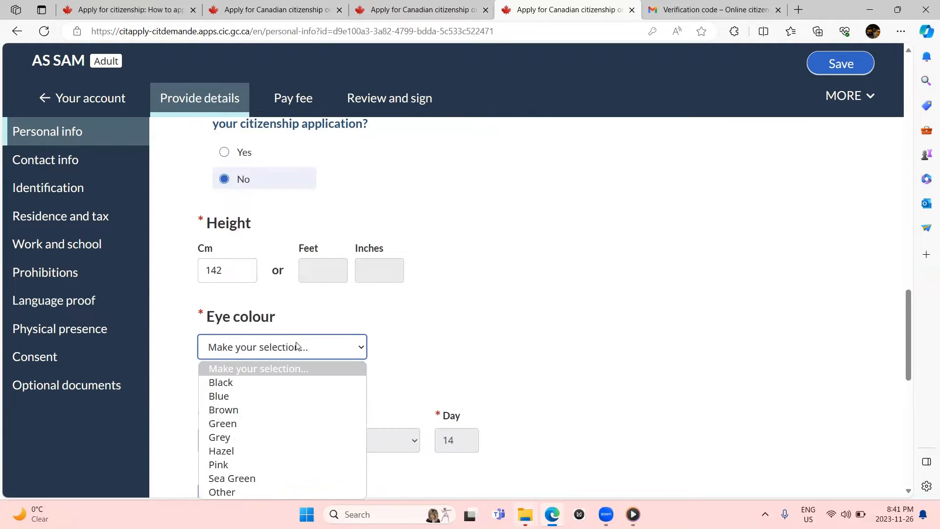
{"action": "left_click", "coordinate": [250, 382]}
Step: Answer No to both the date-of-birth change and correction questions
{"action": "scroll", "coordinate": [250, 388], "scroll_direction": "down", "scroll_amount": 4}
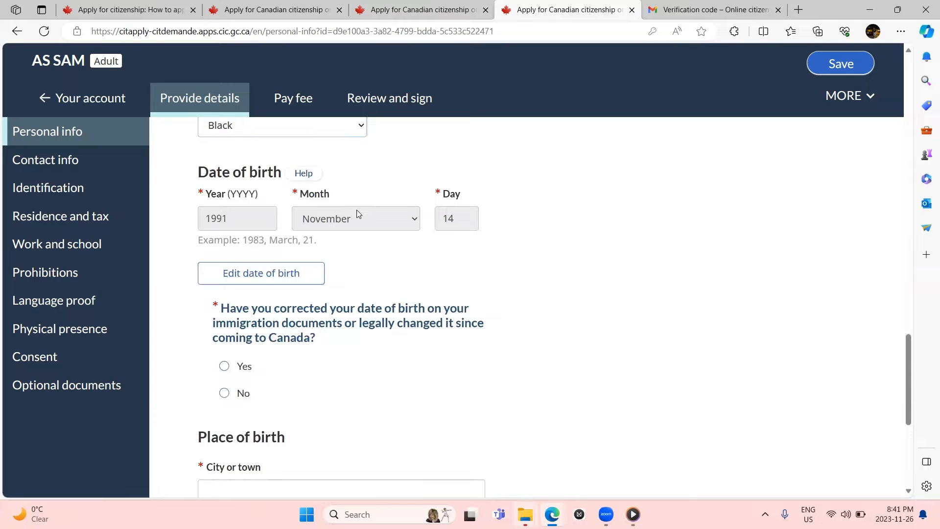
{"action": "scroll", "coordinate": [342, 225], "scroll_direction": "down", "scroll_amount": 3}
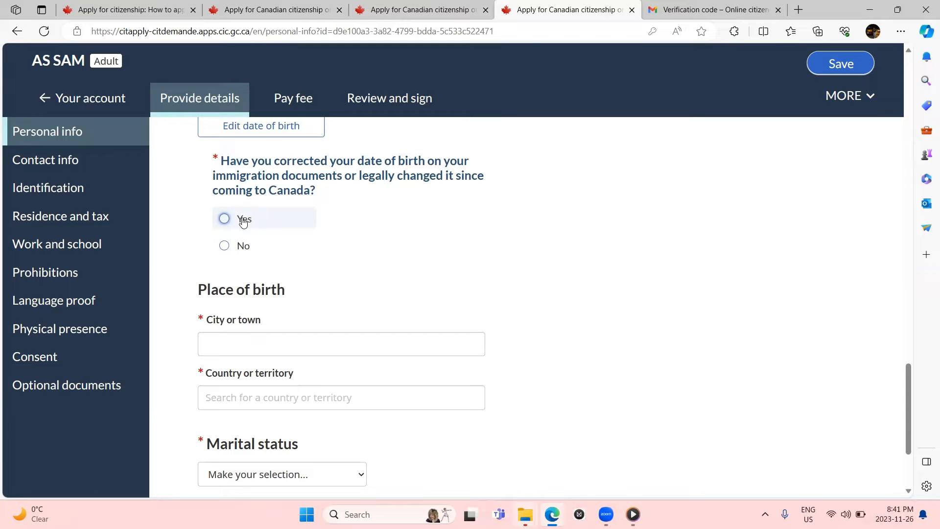
{"action": "scroll", "coordinate": [243, 222], "scroll_direction": "down", "scroll_amount": 1}
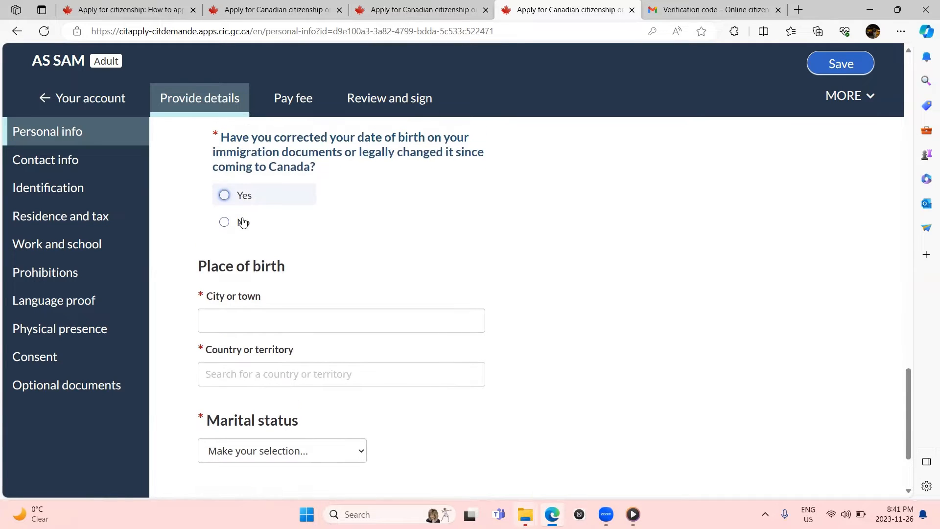
{"action": "left_click", "coordinate": [243, 220]}
{"action": "scroll", "coordinate": [244, 222], "scroll_direction": "down", "scroll_amount": 4}
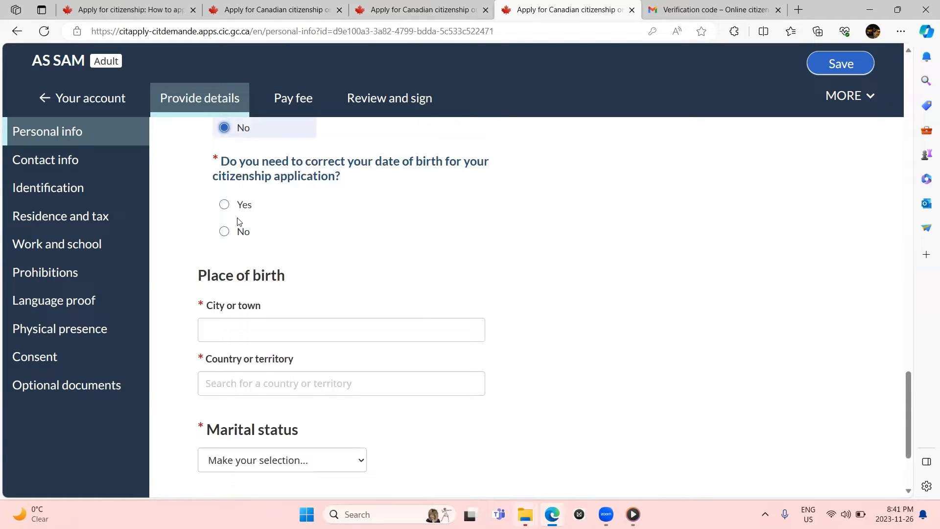
{"action": "left_click", "coordinate": [225, 231]}
{"action": "scroll", "coordinate": [223, 235], "scroll_direction": "down", "scroll_amount": 3}
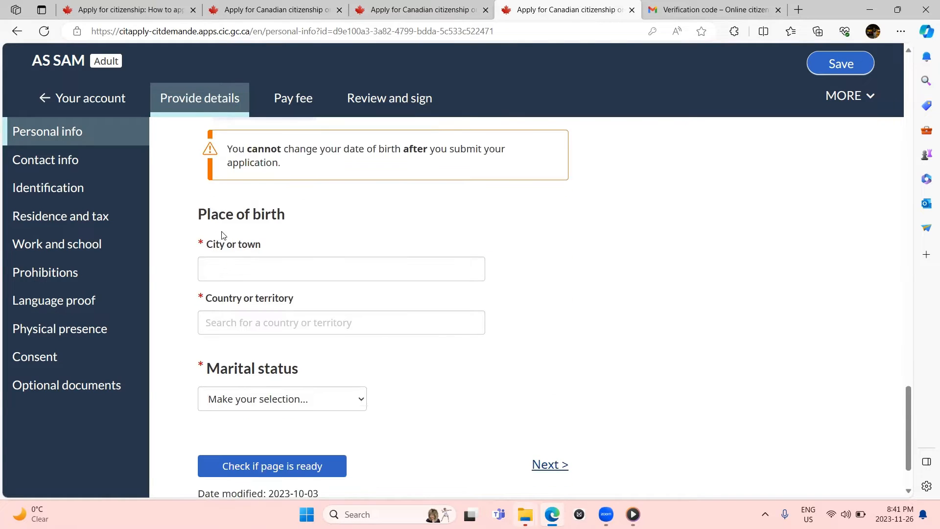
Step: Enter the place of birth as city PAK, country Canada
{"action": "left_click", "coordinate": [223, 260]}
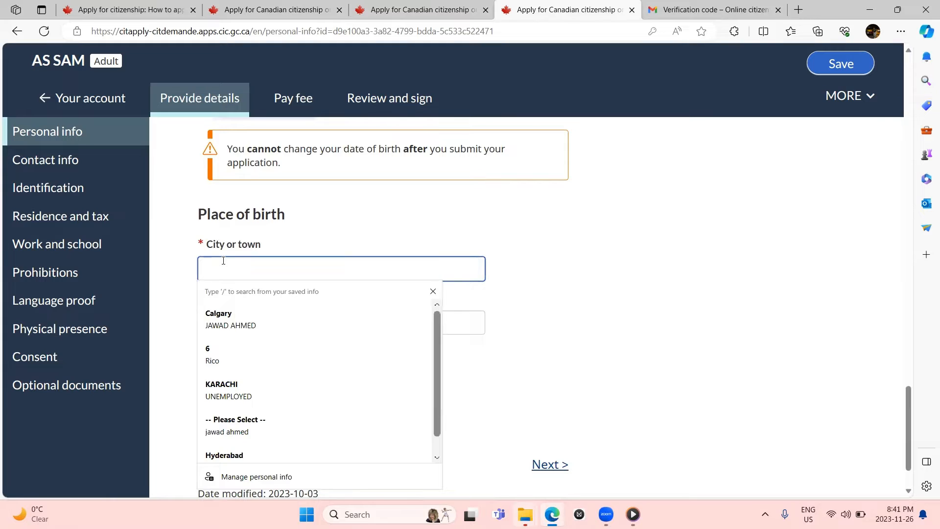
{"action": "type", "text": "PAK"}
{"action": "scroll", "coordinate": [223, 260], "scroll_direction": "down", "scroll_amount": 1}
{"action": "scroll", "coordinate": [226, 257], "scroll_direction": "down", "scroll_amount": 1}
{"action": "left_click", "coordinate": [235, 247]}
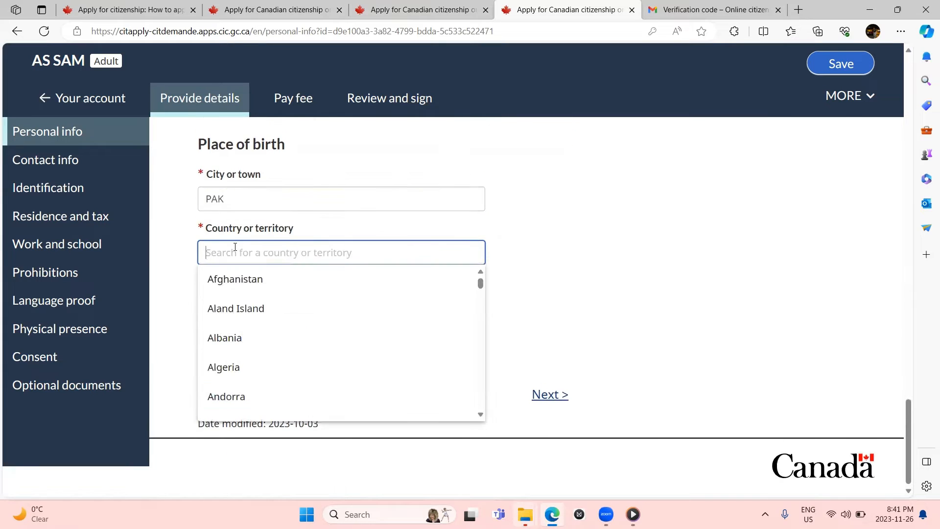
{"action": "type", "text": "Canada"}
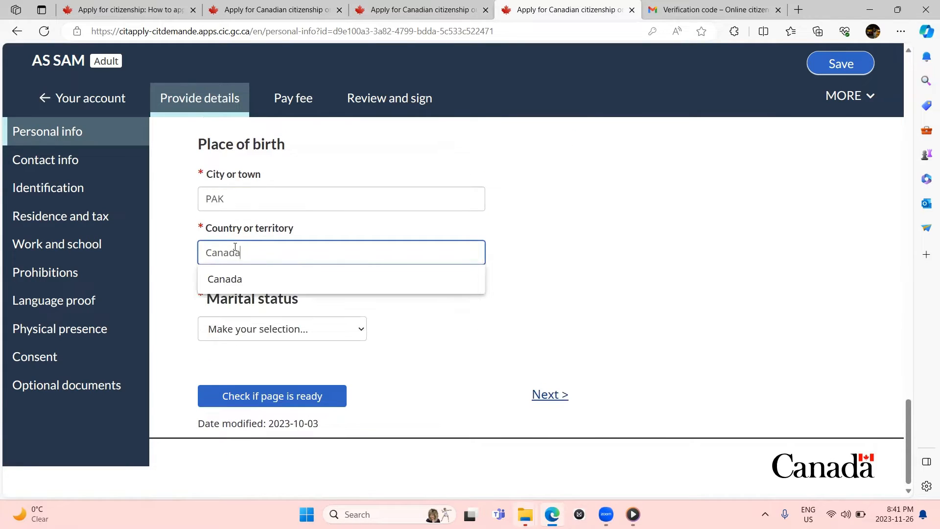
{"action": "left_click", "coordinate": [224, 276]}
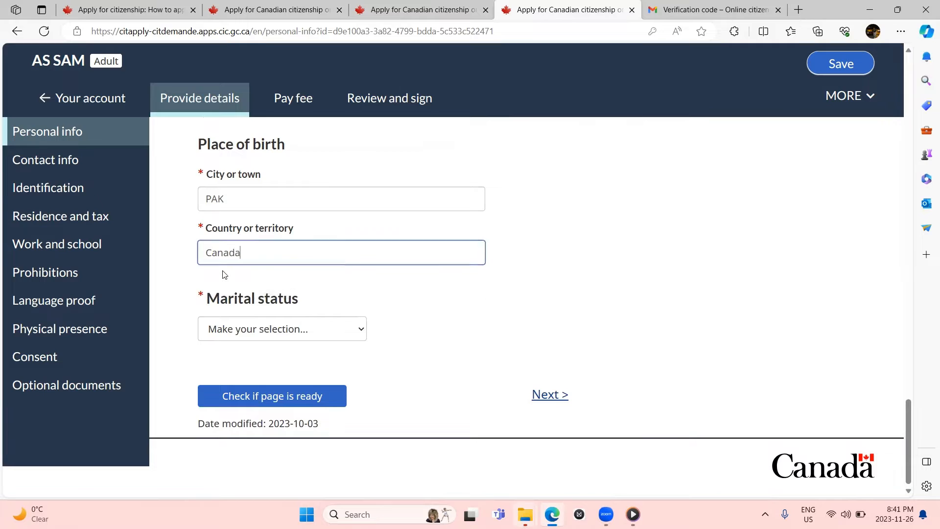
Step: Set marital status to Single, confirm the page is ready, and continue to Contact information
{"action": "left_click", "coordinate": [228, 332]}
{"action": "left_click", "coordinate": [225, 363]}
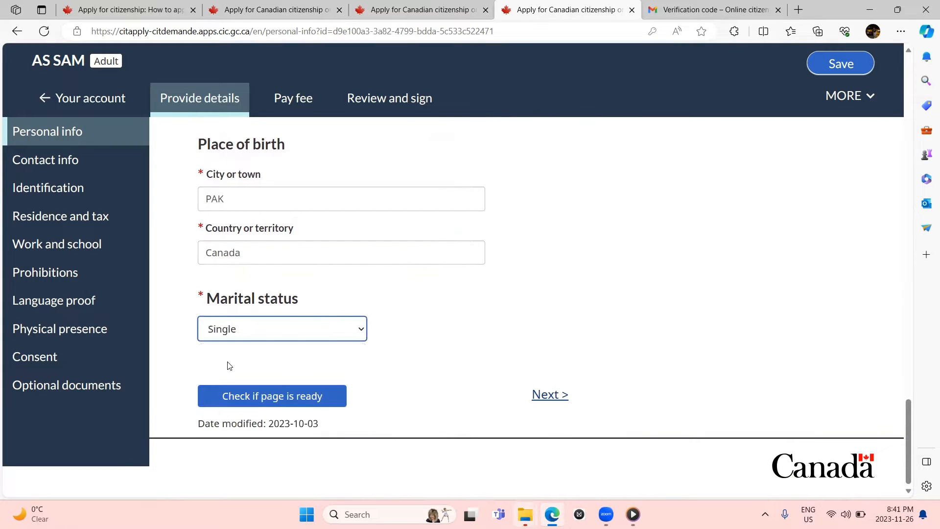
{"action": "left_click", "coordinate": [367, 361]}
{"action": "scroll", "coordinate": [374, 363], "scroll_direction": "down", "scroll_amount": 2}
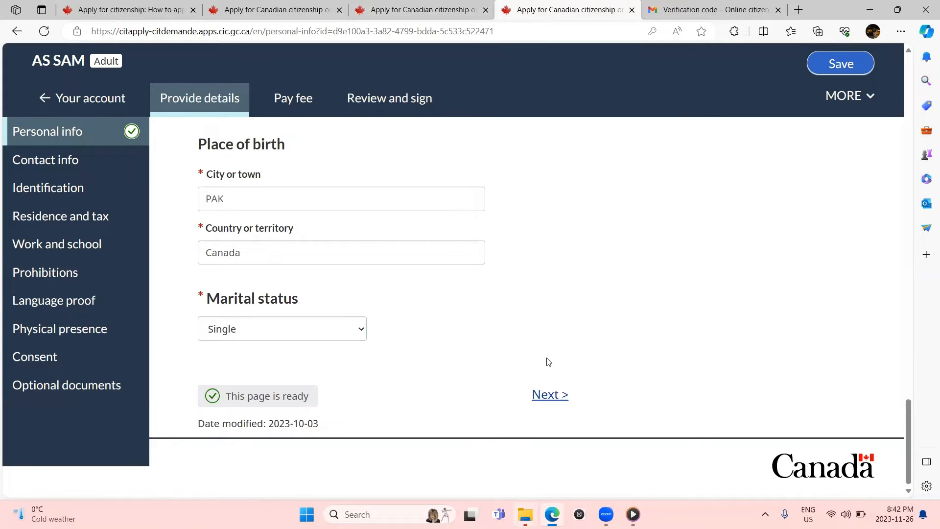
{"action": "left_click", "coordinate": [550, 395]}
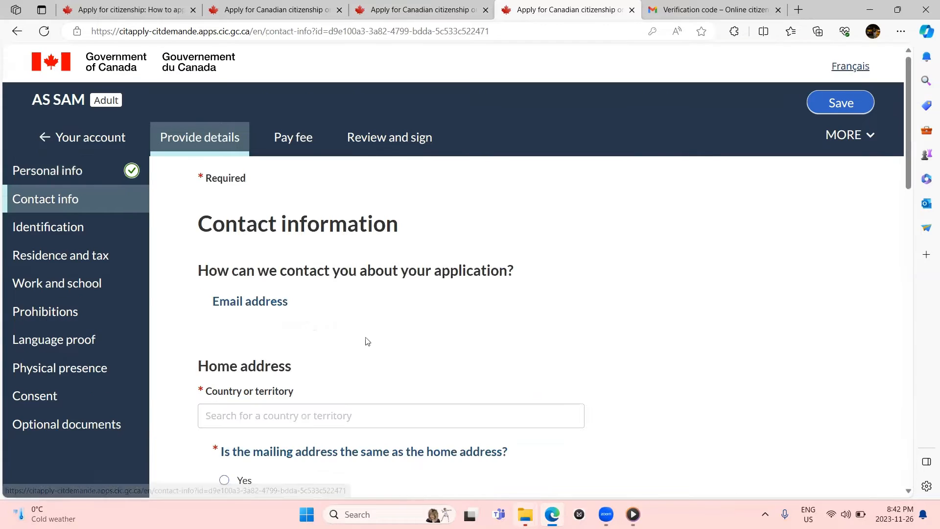
Step: Set the home address country to Canada
{"action": "scroll", "coordinate": [109, 277], "scroll_direction": "down", "scroll_amount": 3}
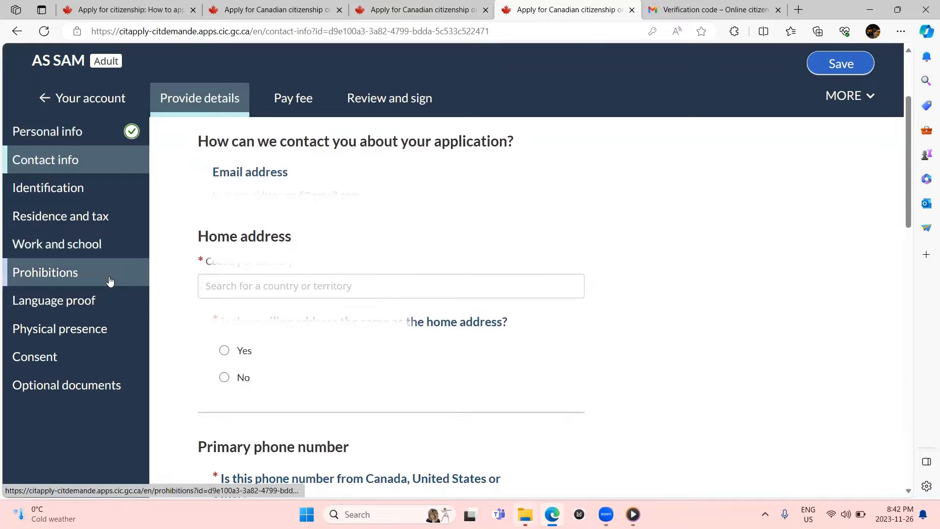
{"action": "left_click", "coordinate": [234, 295]}
{"action": "type", "text": "Canada"}
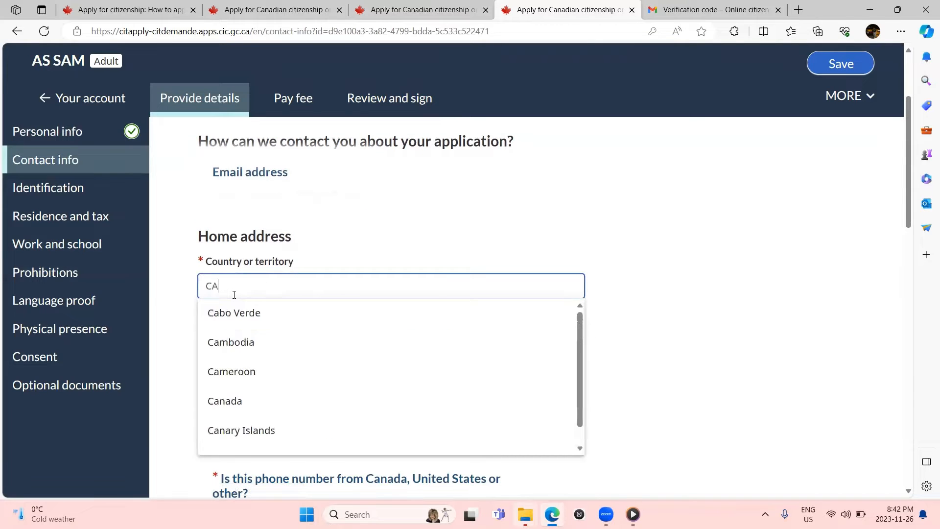
{"action": "left_click", "coordinate": [224, 314]}
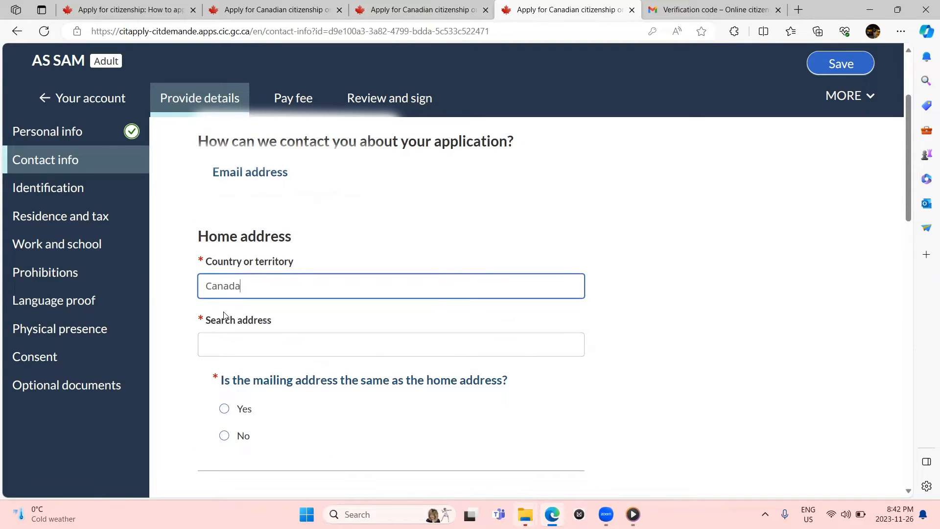
{"action": "scroll", "coordinate": [224, 316], "scroll_direction": "down", "scroll_amount": 2}
Step: Search the address '500', pick the first suggestion, and mark the mailing address as the same
{"action": "left_click", "coordinate": [249, 270]}
{"action": "scroll", "coordinate": [249, 270], "scroll_direction": "up", "scroll_amount": 1}
{"action": "scroll", "coordinate": [249, 271], "scroll_direction": "down", "scroll_amount": 1}
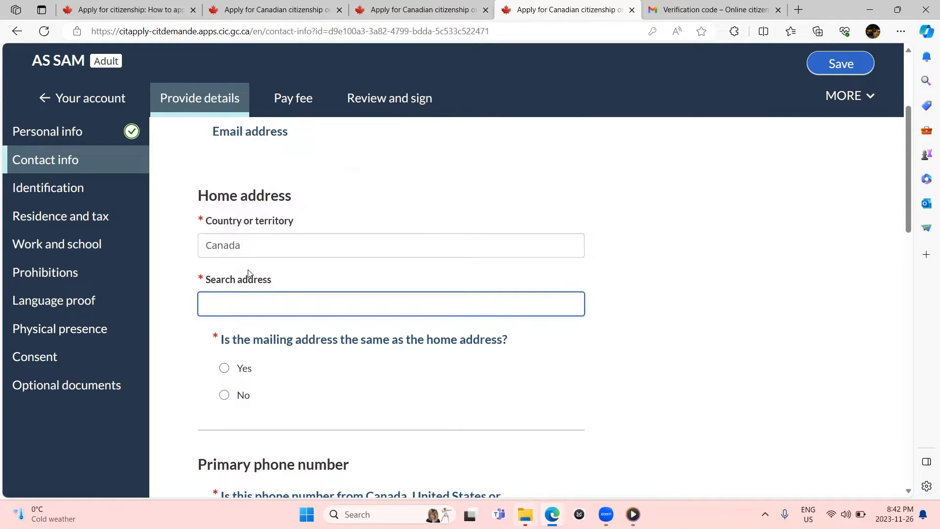
{"action": "type", "text": "500"}
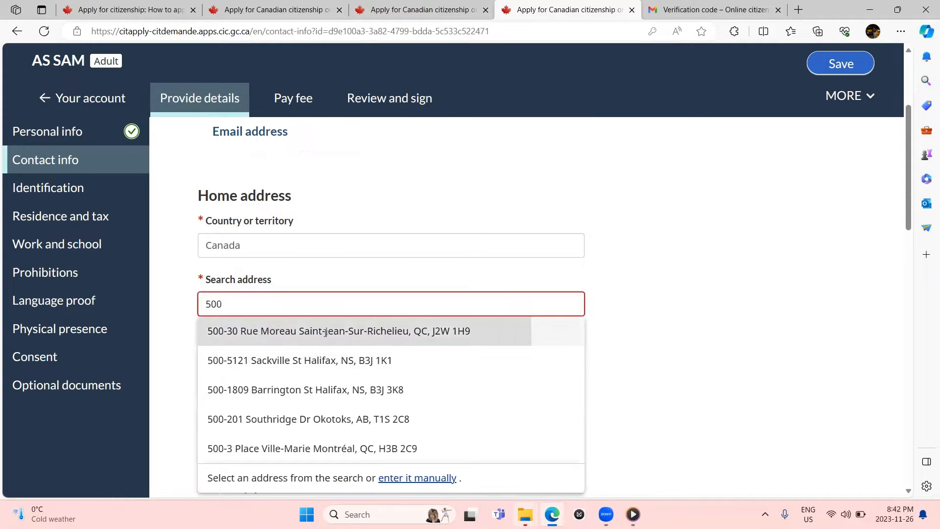
{"action": "left_click", "coordinate": [325, 333]}
{"action": "scroll", "coordinate": [325, 337], "scroll_direction": "down", "scroll_amount": 2}
{"action": "scroll", "coordinate": [324, 337], "scroll_direction": "down", "scroll_amount": 4}
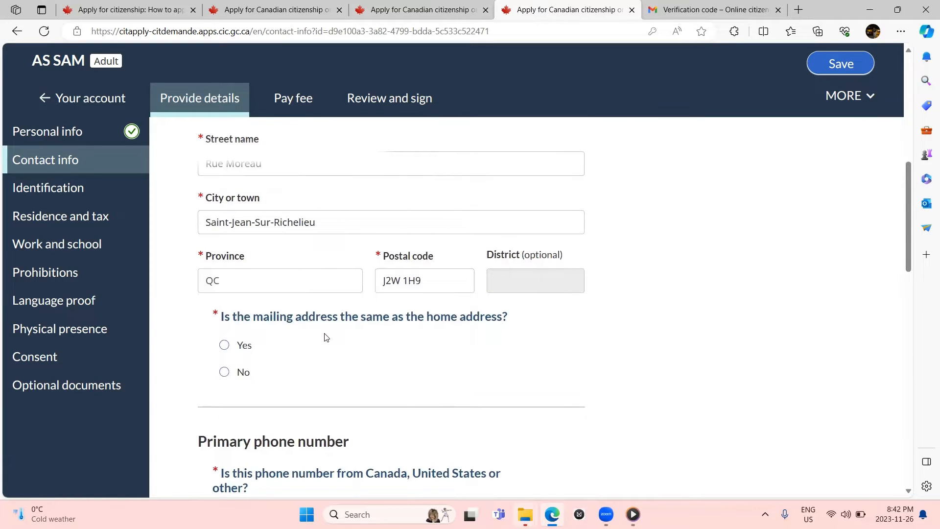
{"action": "left_click", "coordinate": [220, 352]}
{"action": "scroll", "coordinate": [218, 354], "scroll_direction": "down", "scroll_amount": 5}
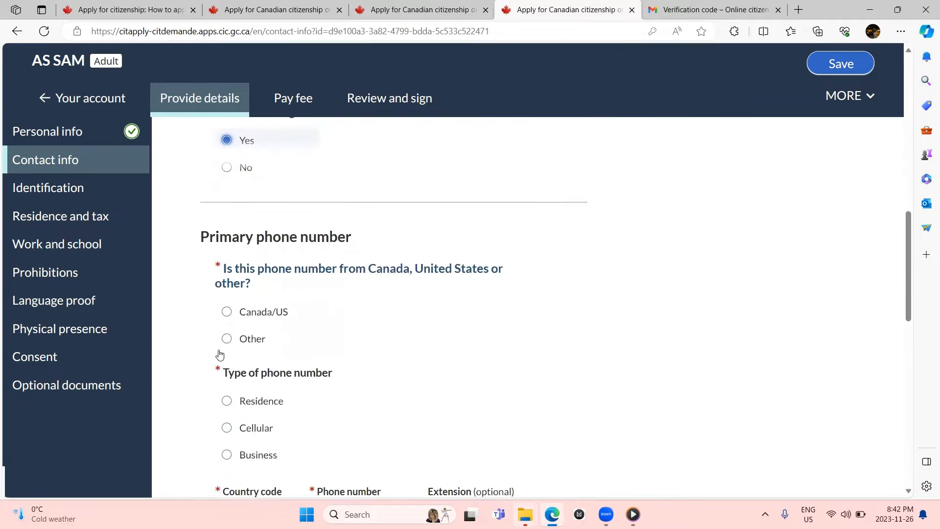
Step: Mark the phone as a Canada/US Cellular number and enter the primary phone number
{"action": "left_click", "coordinate": [260, 272]}
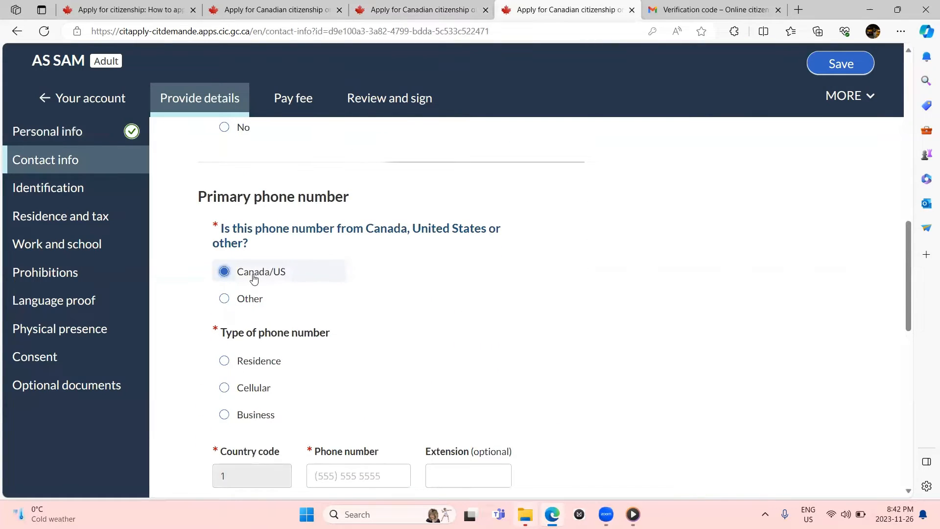
{"action": "scroll", "coordinate": [254, 276], "scroll_direction": "down", "scroll_amount": 3}
{"action": "left_click", "coordinate": [226, 244]}
{"action": "left_click", "coordinate": [348, 331]}
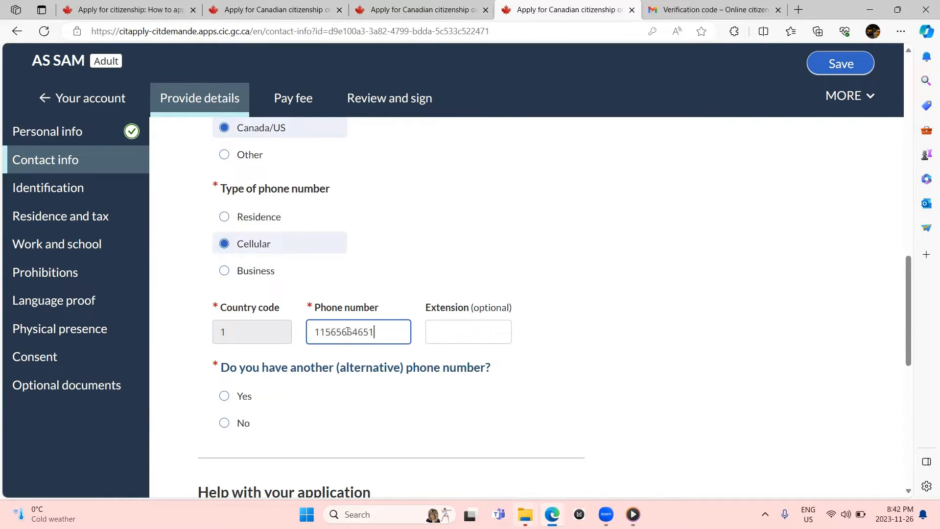
{"action": "scroll", "coordinate": [348, 331], "scroll_direction": "down", "scroll_amount": 2}
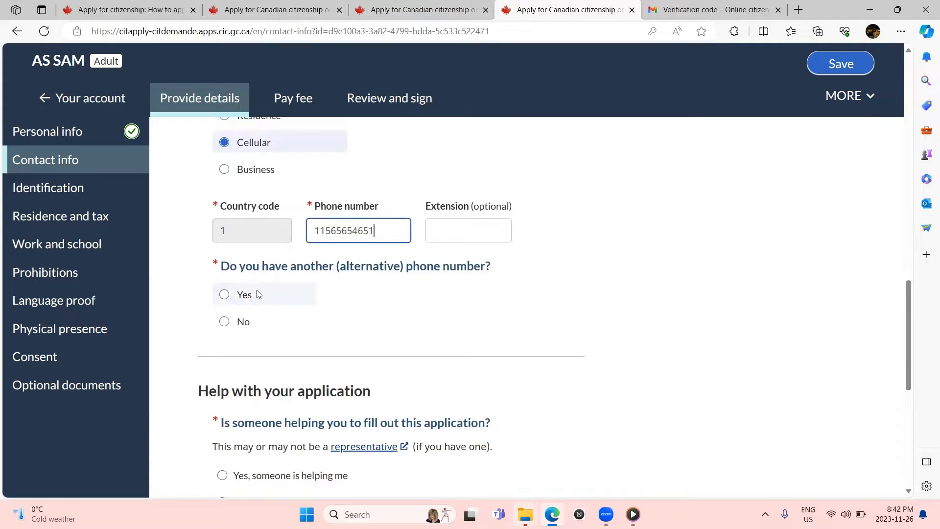
{"action": "scroll", "coordinate": [258, 294], "scroll_direction": "down", "scroll_amount": 1}
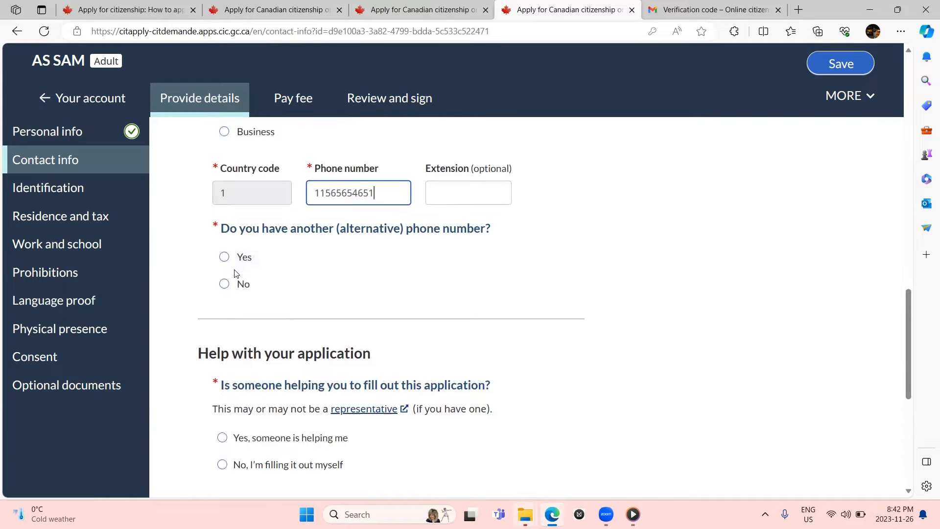
{"action": "left_click", "coordinate": [225, 283]}
Step: Answer No to an alternative phone and replace the invalid number with a valid 10-digit one
{"action": "scroll", "coordinate": [225, 284], "scroll_direction": "down", "scroll_amount": 3}
{"action": "scroll", "coordinate": [230, 274], "scroll_direction": "up", "scroll_amount": 2}
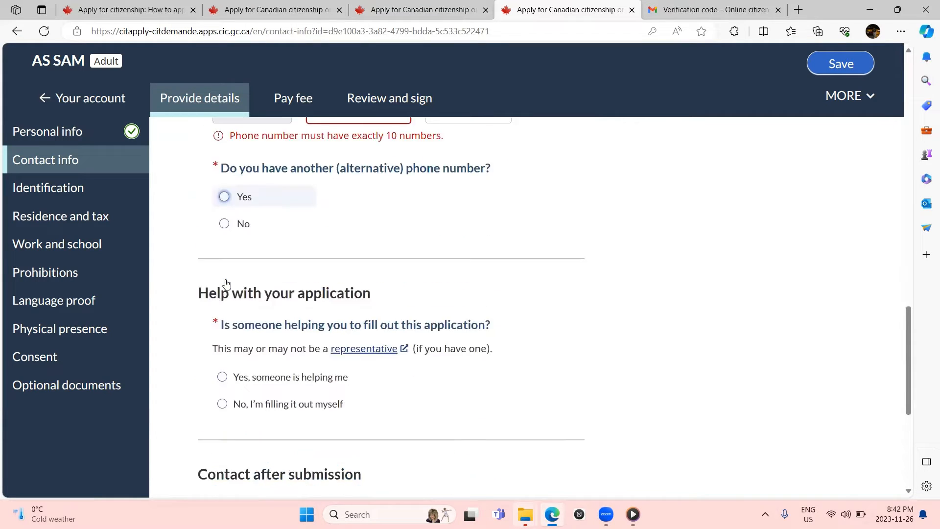
{"action": "left_click", "coordinate": [235, 265]}
{"action": "left_click", "coordinate": [380, 144]}
{"action": "key", "text": "BackSpace"}
{"action": "key", "text": "BackSpace"}
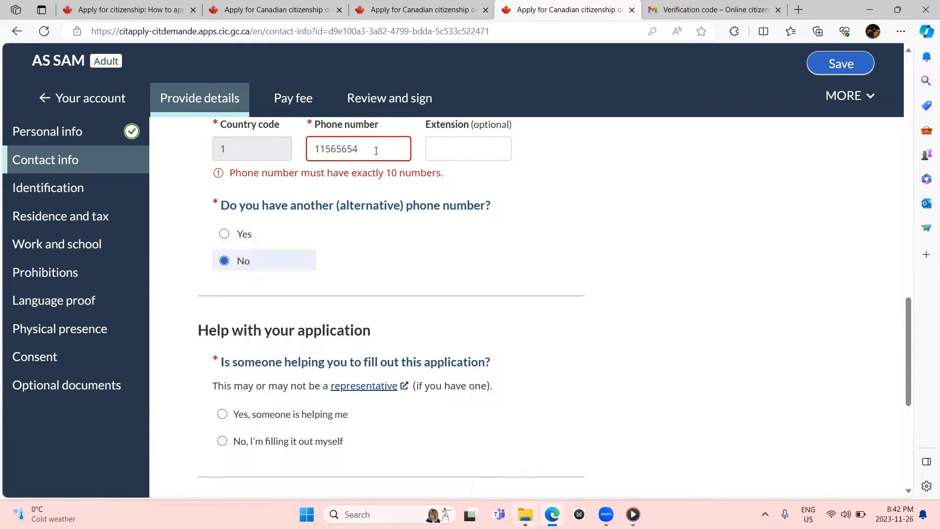
{"action": "type", "text": "10"}
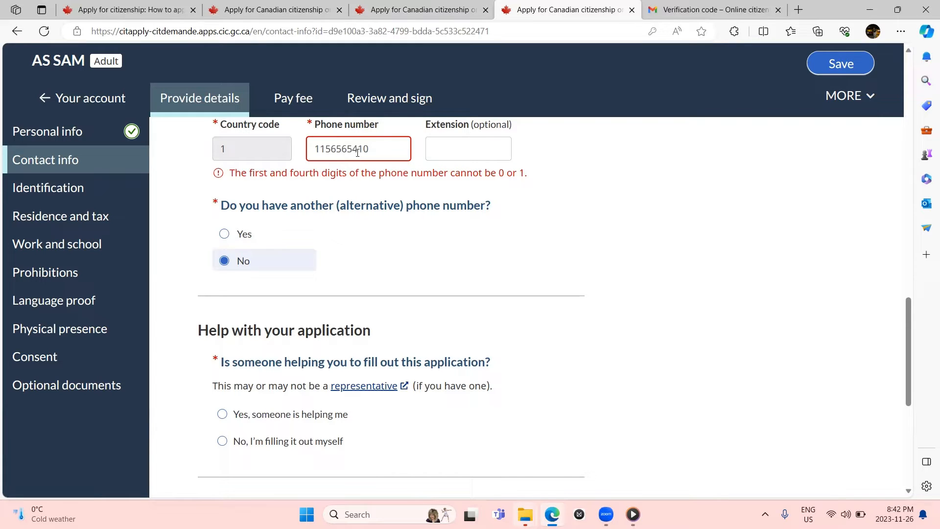
{"action": "left_click_drag", "start_coordinate": [372, 150], "coordinate": [292, 139]}
{"action": "key", "text": "BackSpace"}
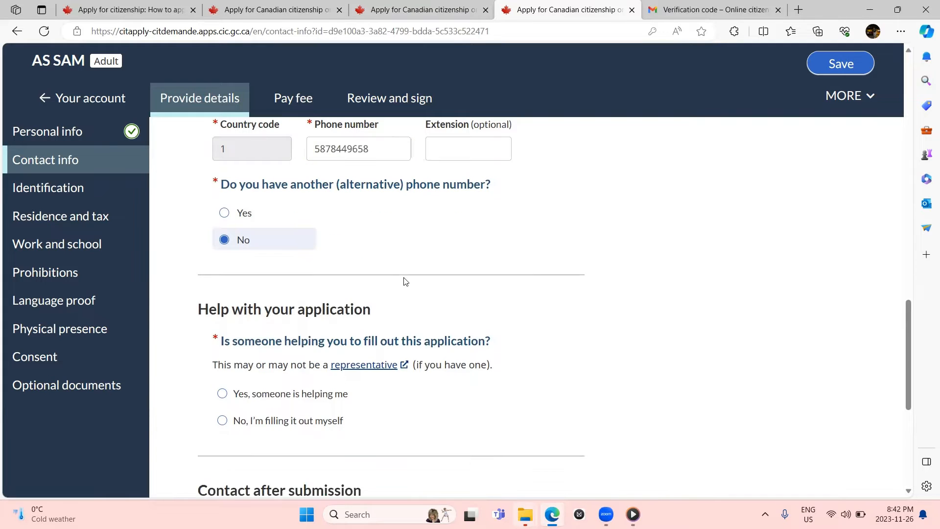
{"action": "scroll", "coordinate": [405, 282], "scroll_direction": "down", "scroll_amount": 2}
{"action": "scroll", "coordinate": [404, 280], "scroll_direction": "down", "scroll_amount": 1}
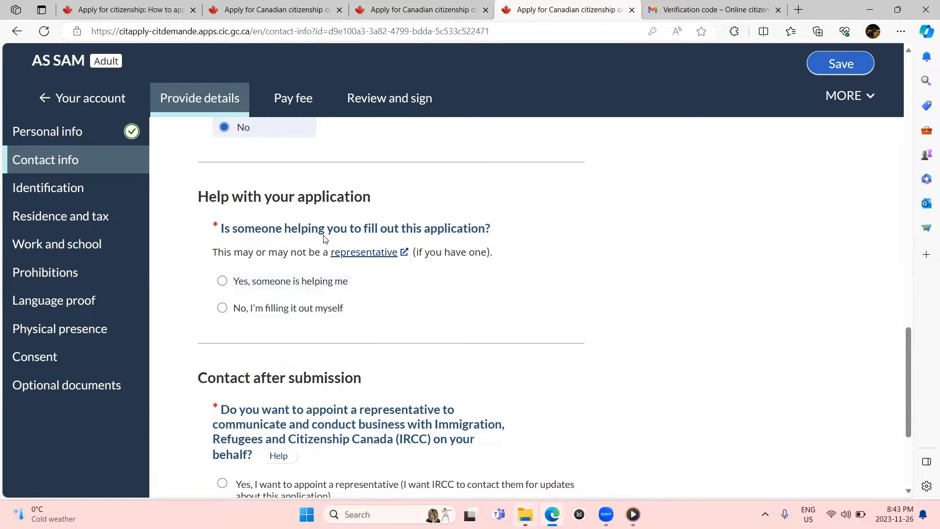
Step: Answer that you are filling out the application yourself
{"action": "scroll", "coordinate": [326, 240], "scroll_direction": "down", "scroll_amount": 2}
{"action": "left_click", "coordinate": [293, 258]}
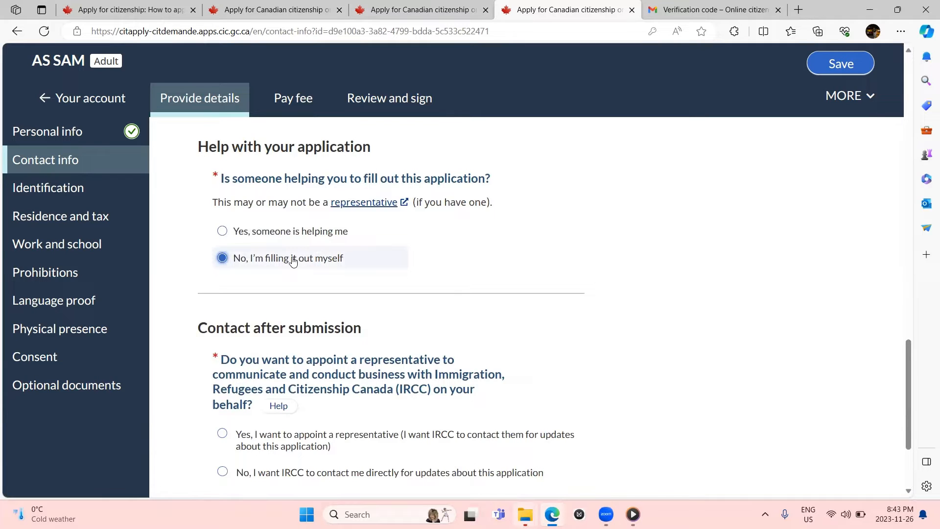
{"action": "scroll", "coordinate": [294, 262], "scroll_direction": "down", "scroll_amount": 1}
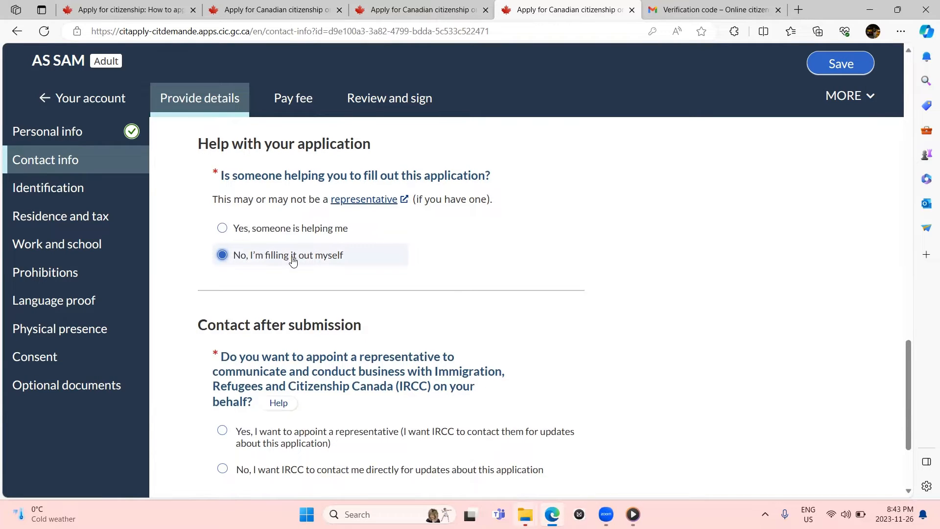
{"action": "scroll", "coordinate": [294, 261], "scroll_direction": "down", "scroll_amount": 1}
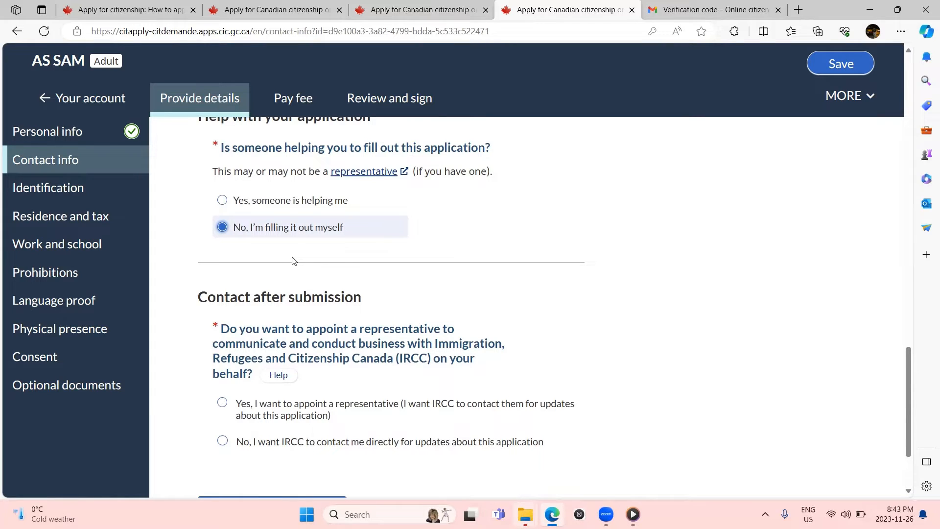
{"action": "scroll", "coordinate": [294, 261], "scroll_direction": "down", "scroll_amount": 3}
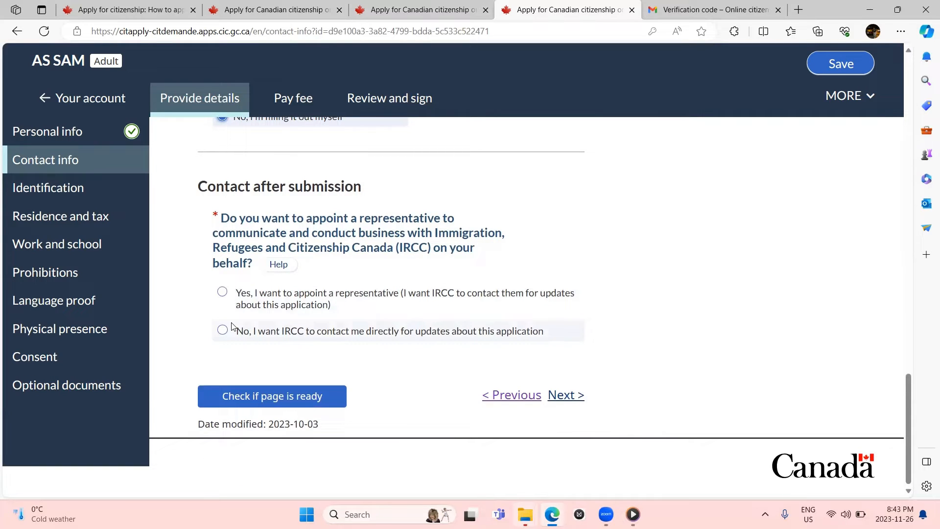
Step: Decline a representative, choosing to have IRCC contact you directly
{"action": "left_click", "coordinate": [252, 294]}
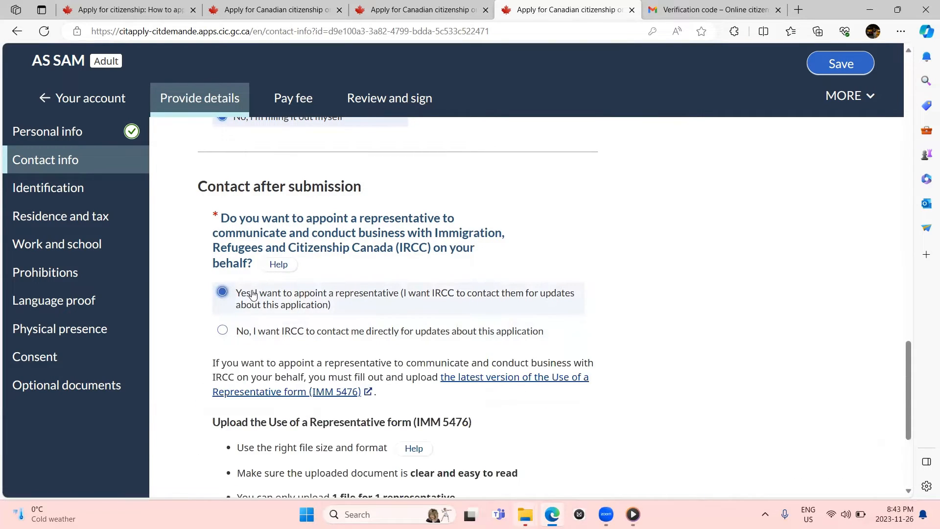
{"action": "scroll", "coordinate": [253, 294], "scroll_direction": "down", "scroll_amount": 1}
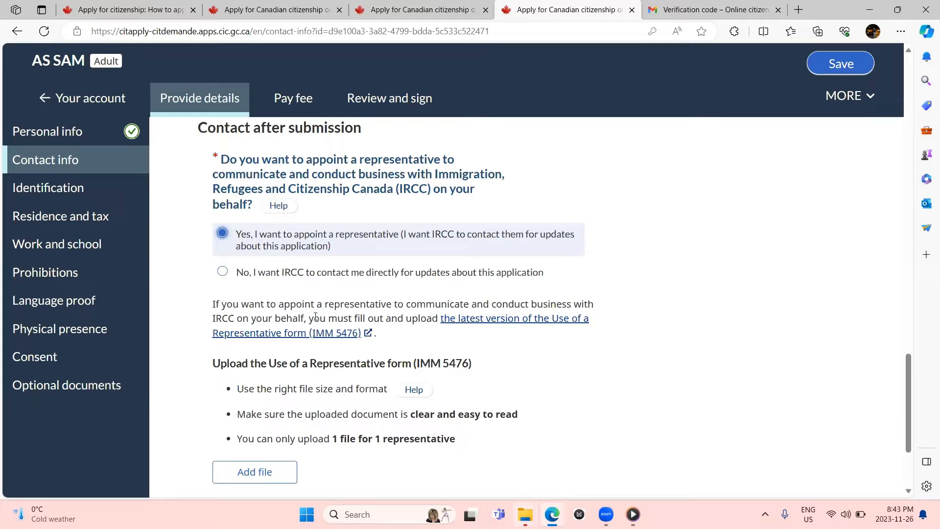
{"action": "scroll", "coordinate": [326, 343], "scroll_direction": "down", "scroll_amount": 1}
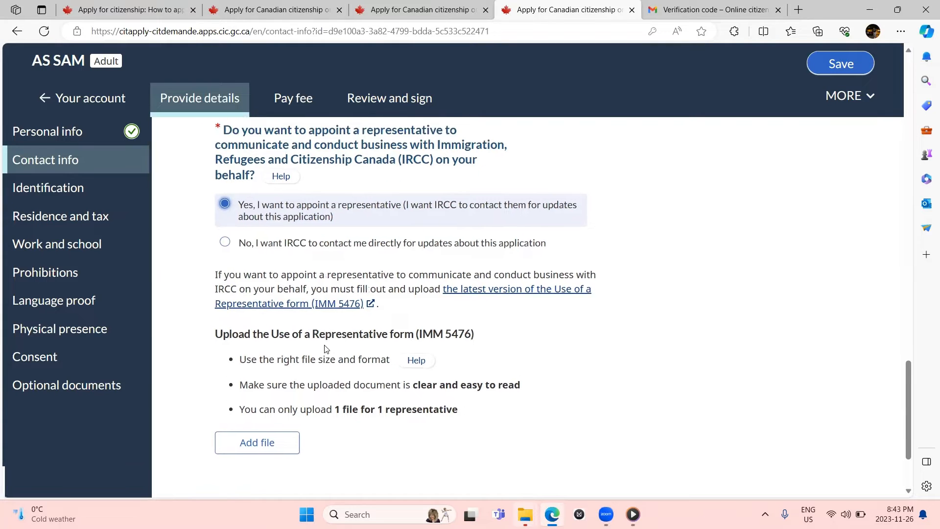
{"action": "scroll", "coordinate": [325, 349], "scroll_direction": "down", "scroll_amount": 1}
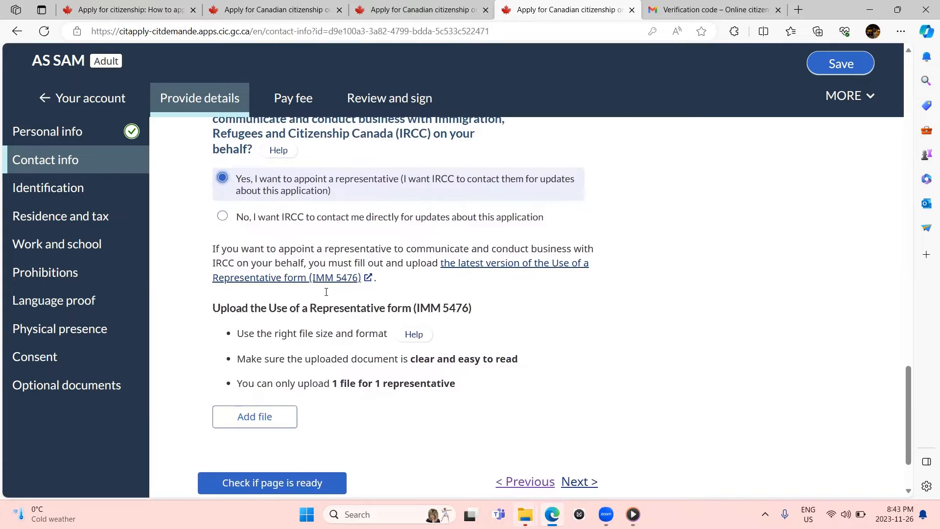
{"action": "left_click", "coordinate": [316, 219]}
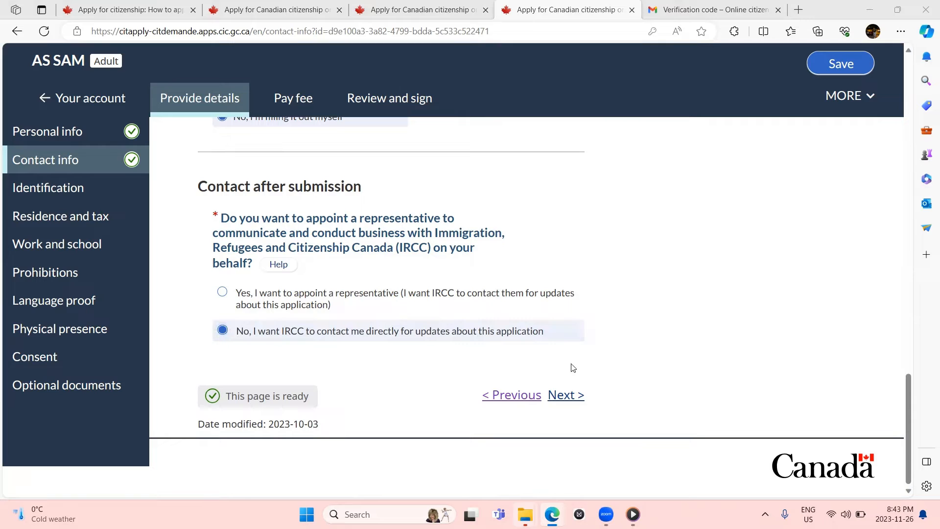
Step: Open the Identification page and scroll through the photo and photographer sections to Personal ID 1
{"action": "left_click", "coordinate": [564, 395]}
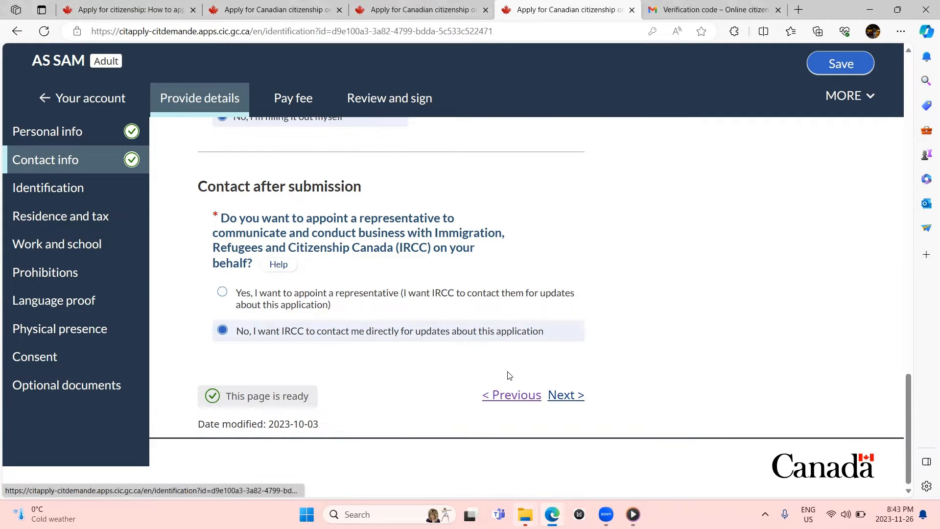
{"action": "left_click_drag", "start_coordinate": [506, 374], "coordinate": [422, 334]}
{"action": "scroll", "coordinate": [664, 344], "scroll_direction": "down", "scroll_amount": 3}
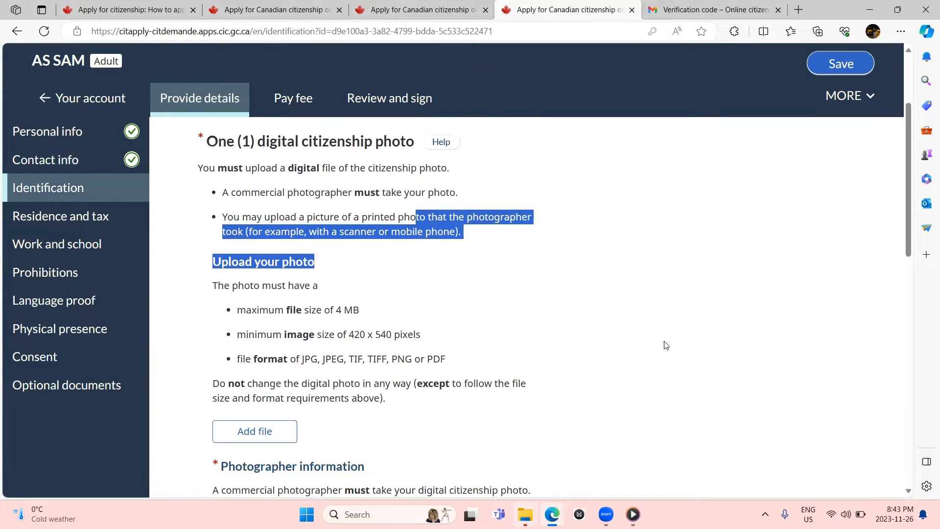
{"action": "scroll", "coordinate": [664, 344], "scroll_direction": "up", "scroll_amount": 1}
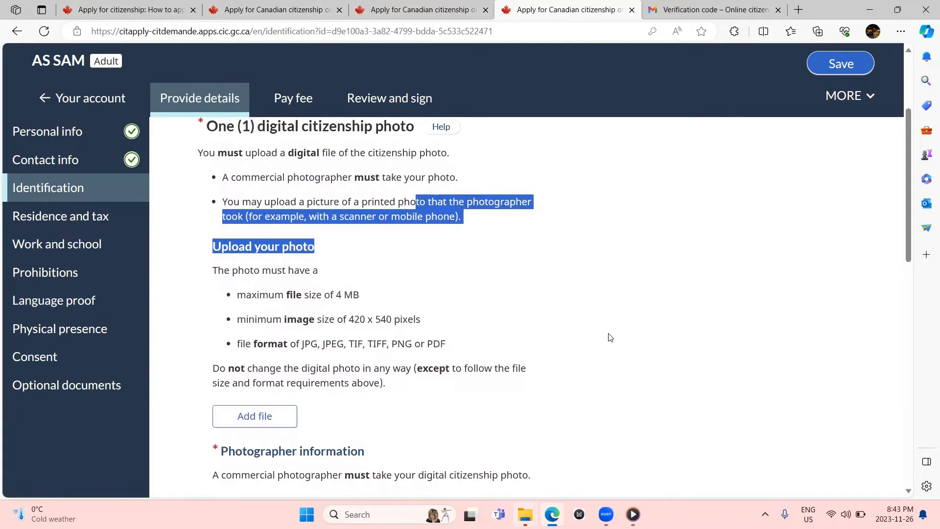
{"action": "scroll", "coordinate": [466, 320], "scroll_direction": "down", "scroll_amount": 1}
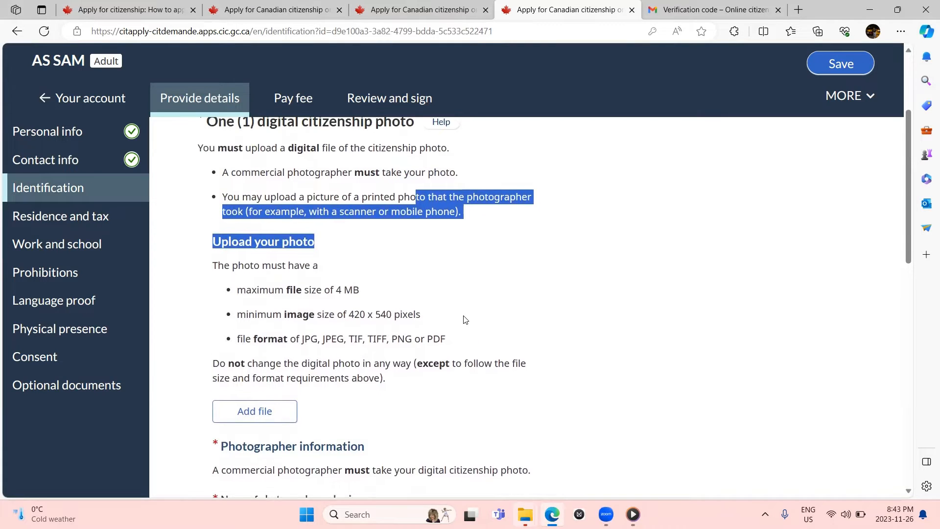
{"action": "scroll", "coordinate": [465, 319], "scroll_direction": "up", "scroll_amount": 1}
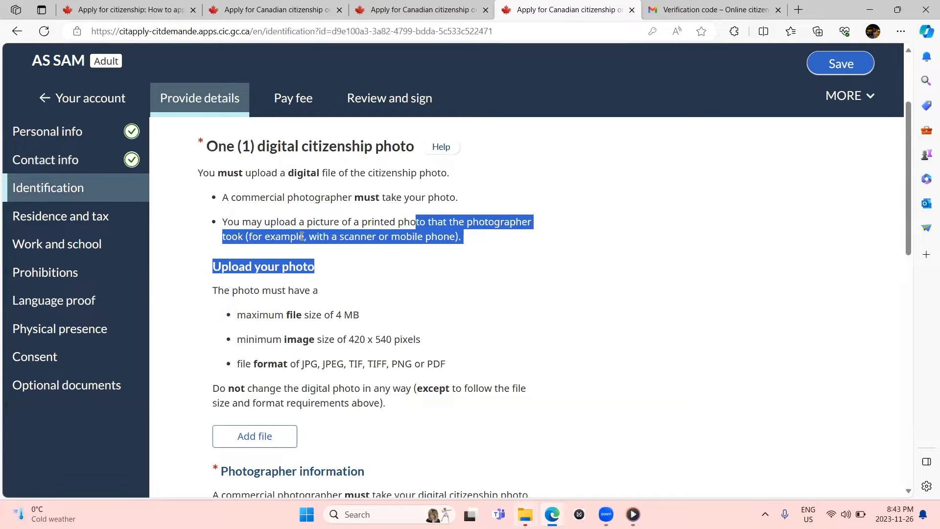
{"action": "scroll", "coordinate": [301, 236], "scroll_direction": "down", "scroll_amount": 1}
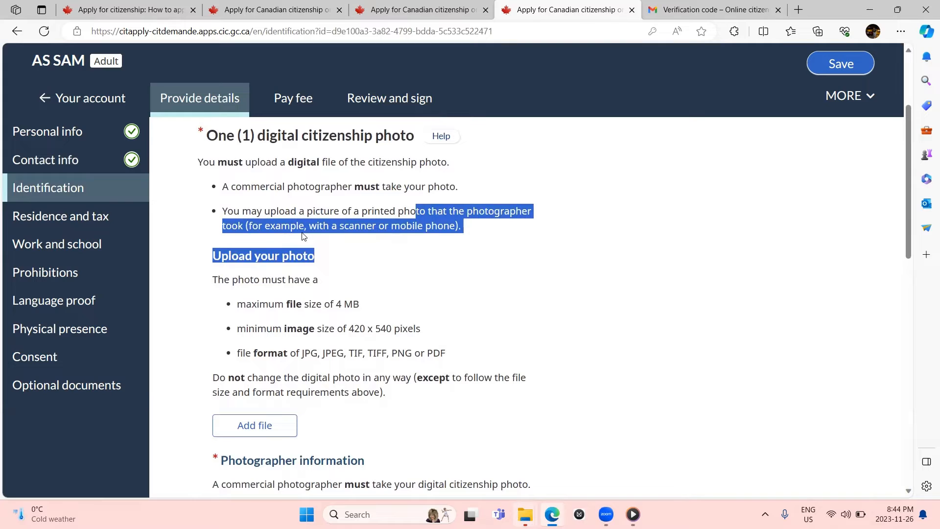
{"action": "scroll", "coordinate": [302, 236], "scroll_direction": "down", "scroll_amount": 3}
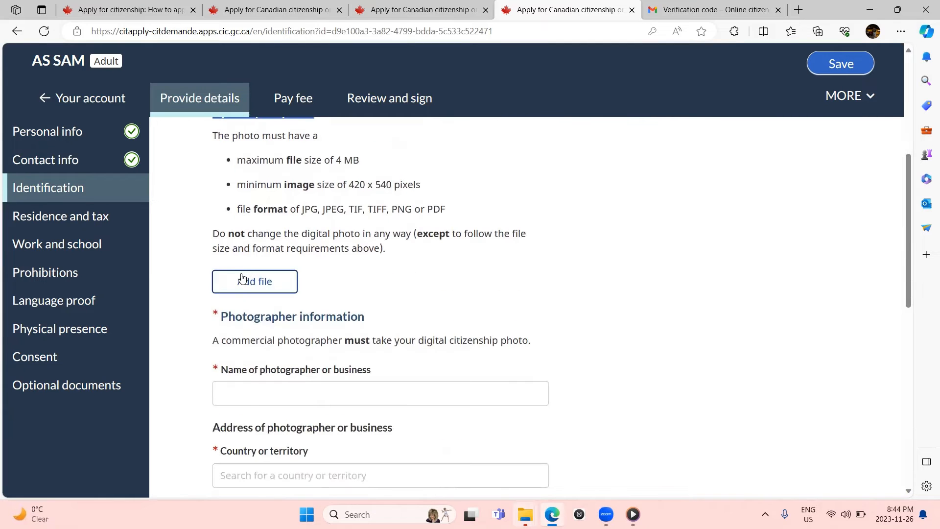
{"action": "scroll", "coordinate": [245, 279], "scroll_direction": "down", "scroll_amount": 3}
{"action": "scroll", "coordinate": [242, 278], "scroll_direction": "up", "scroll_amount": 1}
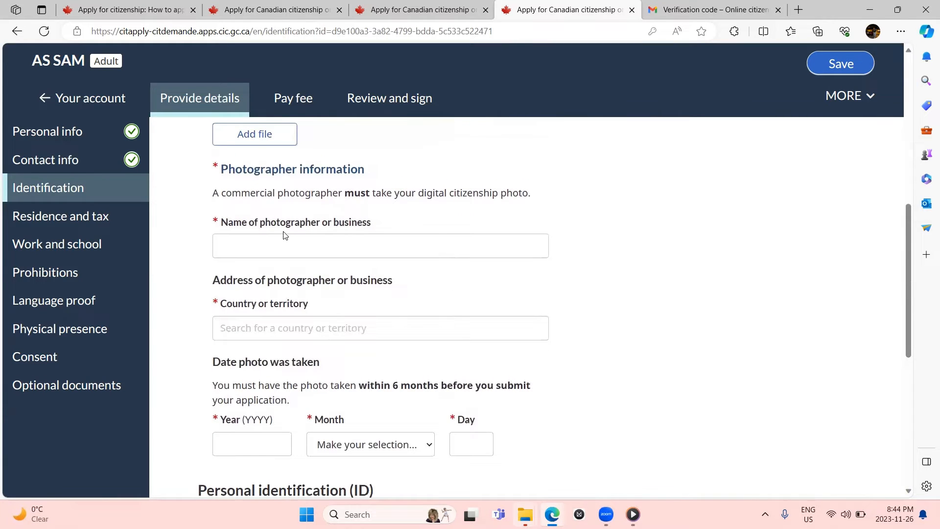
{"action": "scroll", "coordinate": [262, 303], "scroll_direction": "down", "scroll_amount": 1}
{"action": "scroll", "coordinate": [262, 304], "scroll_direction": "down", "scroll_amount": 5}
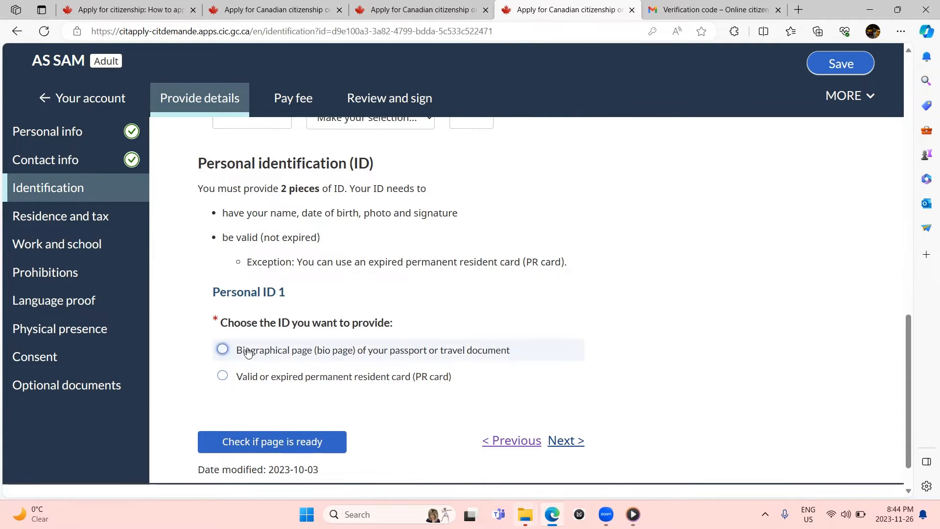
Step: Choose PR card as the first ID and driver's licence as the second, then open Residence and tax
{"action": "scroll", "coordinate": [248, 352], "scroll_direction": "down", "scroll_amount": 1}
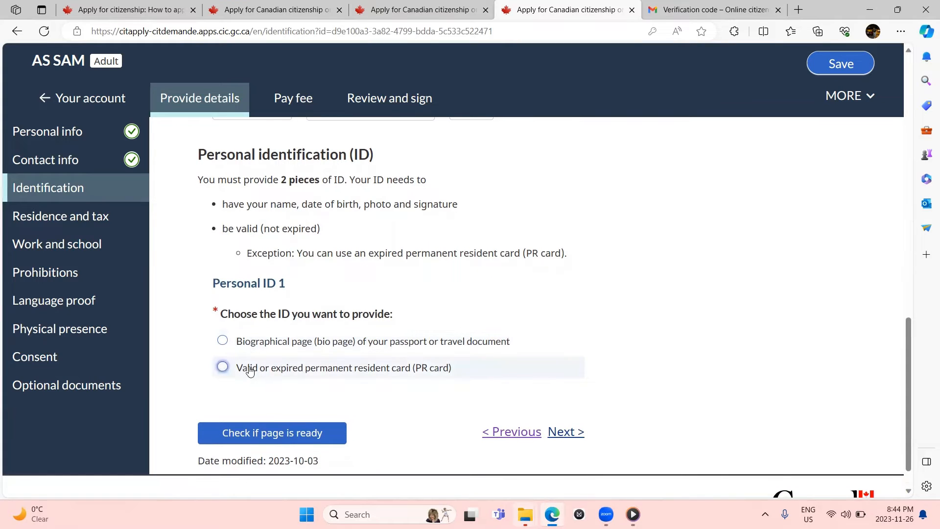
{"action": "left_click", "coordinate": [250, 370]}
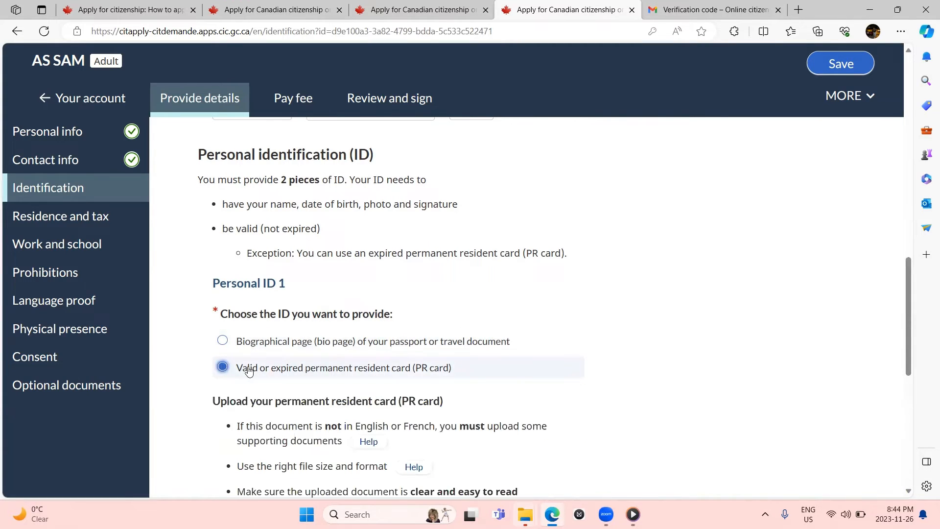
{"action": "scroll", "coordinate": [247, 371], "scroll_direction": "down", "scroll_amount": 1}
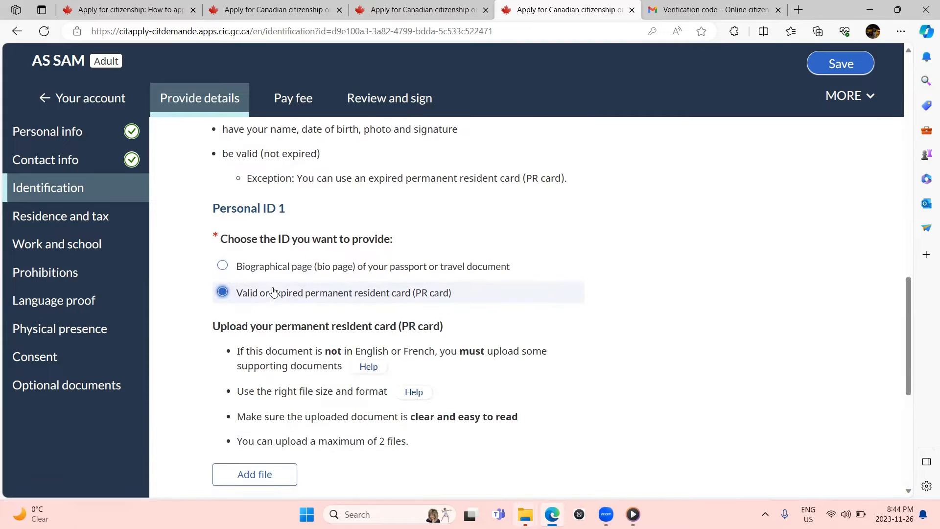
{"action": "left_click", "coordinate": [272, 267]}
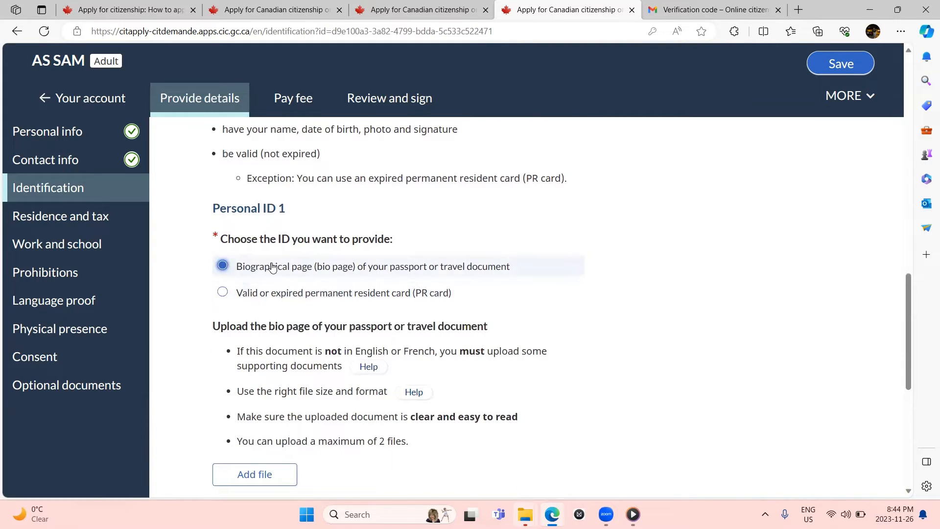
{"action": "left_click", "coordinate": [264, 291]}
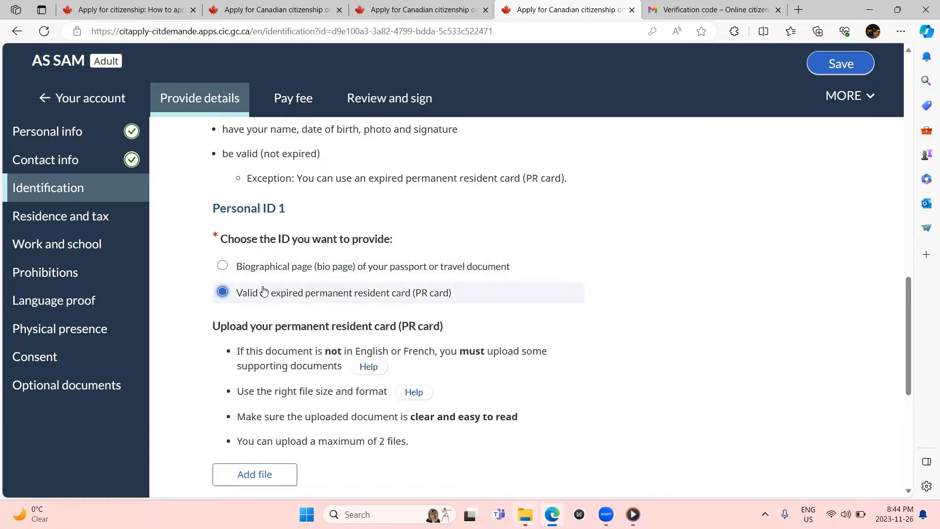
{"action": "scroll", "coordinate": [264, 291], "scroll_direction": "down", "scroll_amount": 3}
{"action": "scroll", "coordinate": [264, 291], "scroll_direction": "down", "scroll_amount": 2}
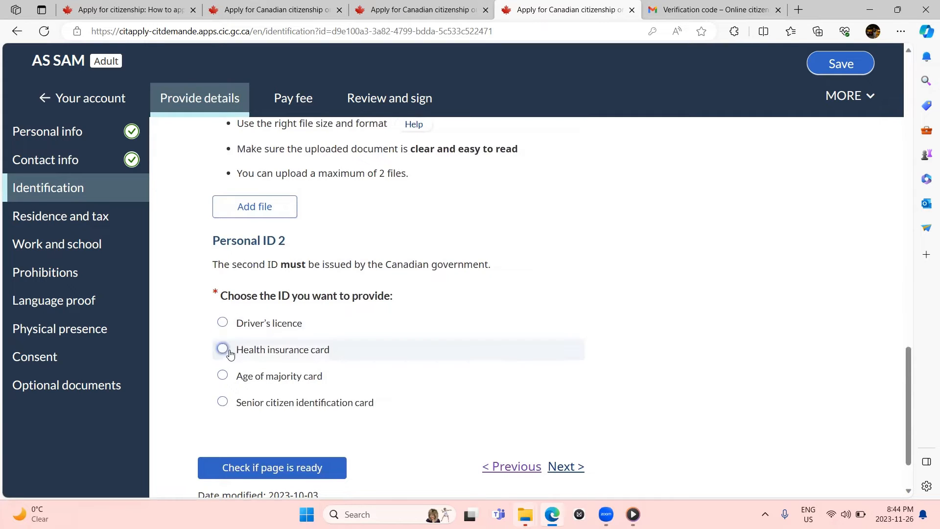
{"action": "left_click", "coordinate": [238, 326]}
{"action": "scroll", "coordinate": [241, 331], "scroll_direction": "down", "scroll_amount": 2}
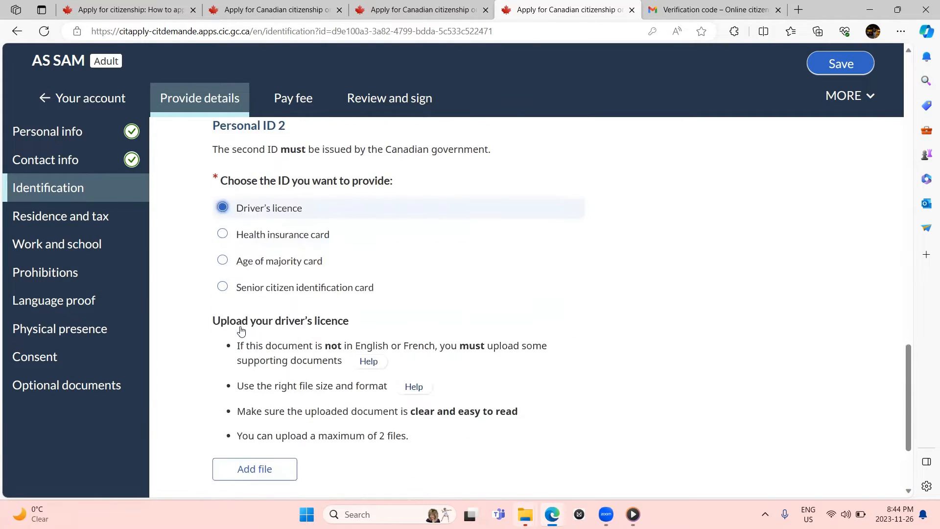
{"action": "scroll", "coordinate": [241, 330], "scroll_direction": "down", "scroll_amount": 2}
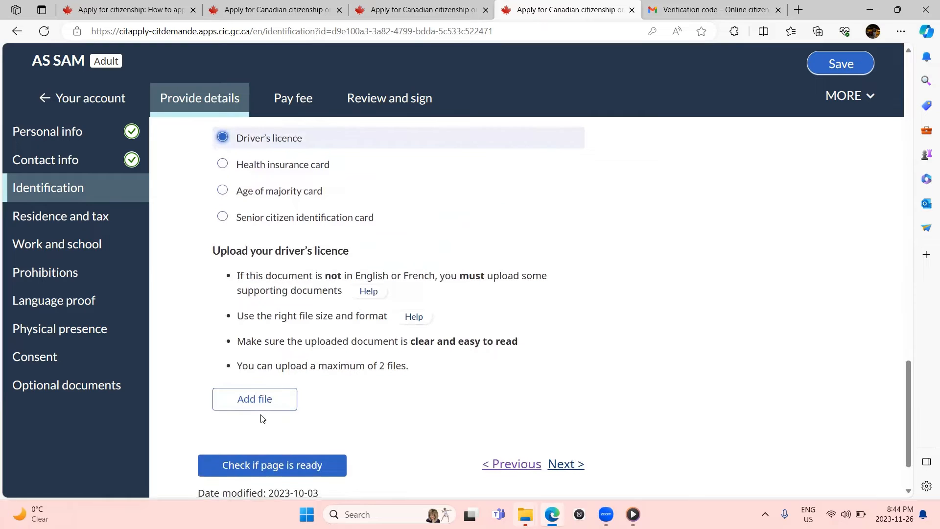
{"action": "left_click", "coordinate": [105, 225]}
Step: Work down the Residence and tax page and answer Yes under Travel documents or passports
{"action": "scroll", "coordinate": [105, 225], "scroll_direction": "down", "scroll_amount": 4}
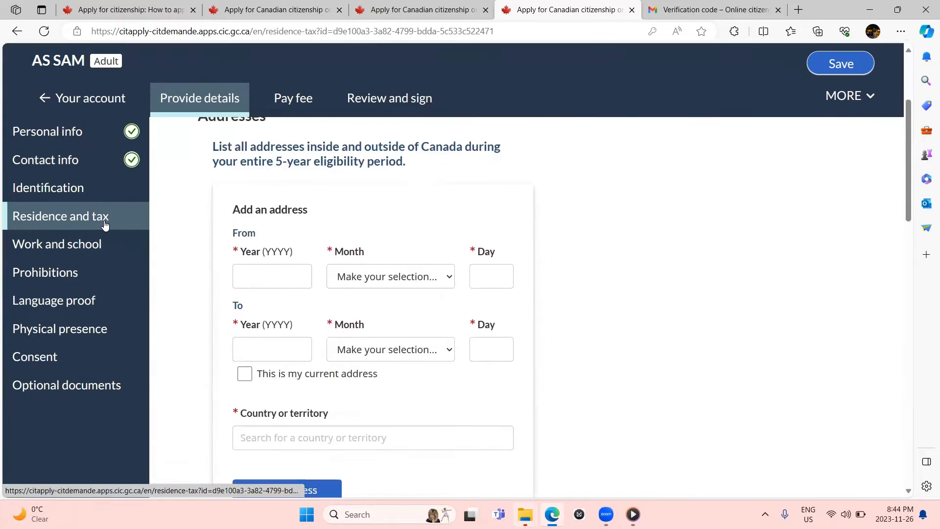
{"action": "scroll", "coordinate": [105, 225], "scroll_direction": "up", "scroll_amount": 1}
{"action": "scroll", "coordinate": [105, 225], "scroll_direction": "up", "scroll_amount": 3}
{"action": "scroll", "coordinate": [105, 224], "scroll_direction": "down", "scroll_amount": 1}
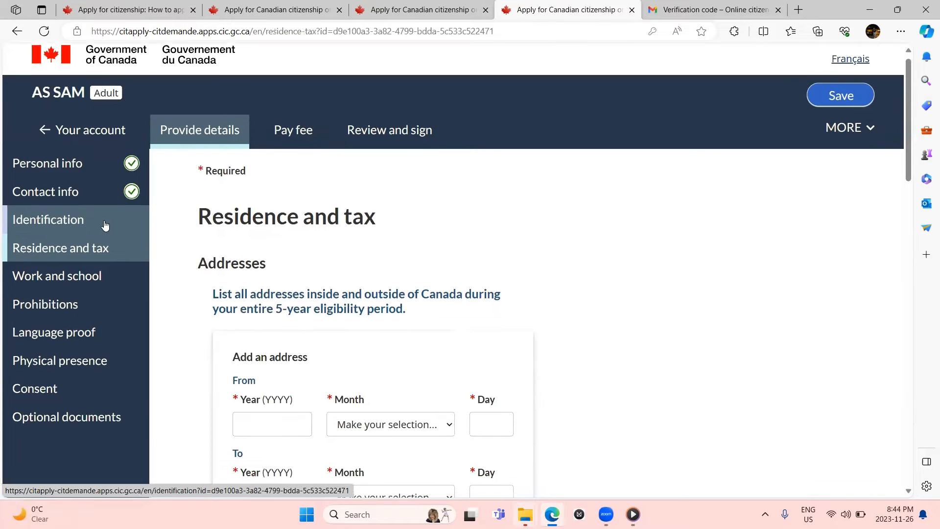
{"action": "scroll", "coordinate": [406, 356], "scroll_direction": "down", "scroll_amount": 4}
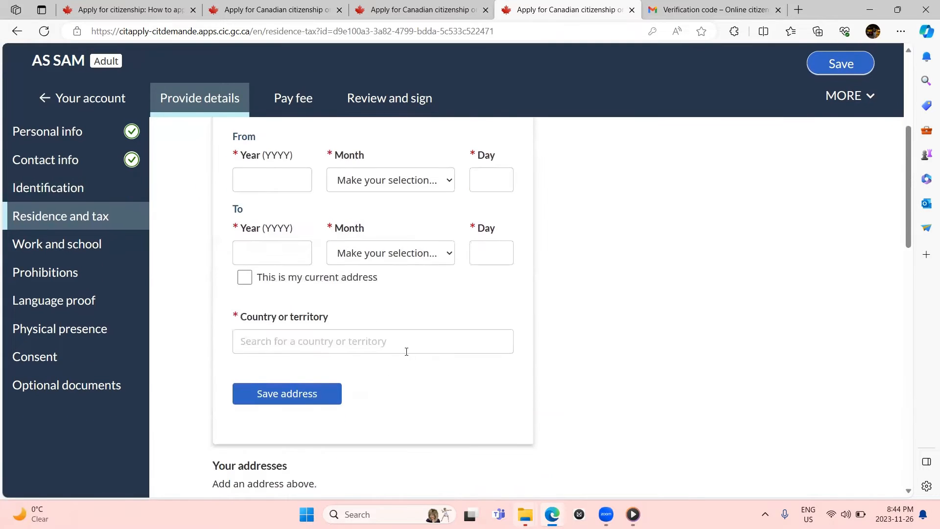
{"action": "scroll", "coordinate": [406, 357], "scroll_direction": "up", "scroll_amount": 2}
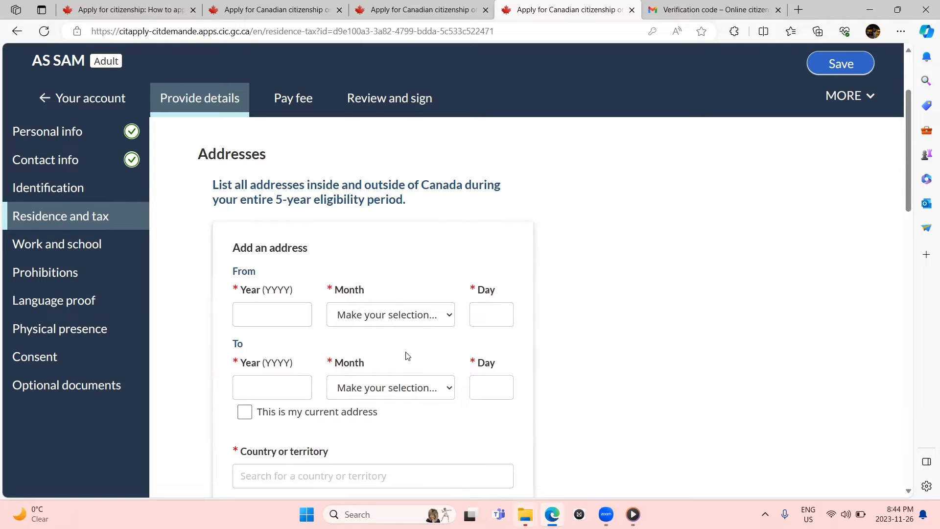
{"action": "scroll", "coordinate": [406, 356], "scroll_direction": "down", "scroll_amount": 1}
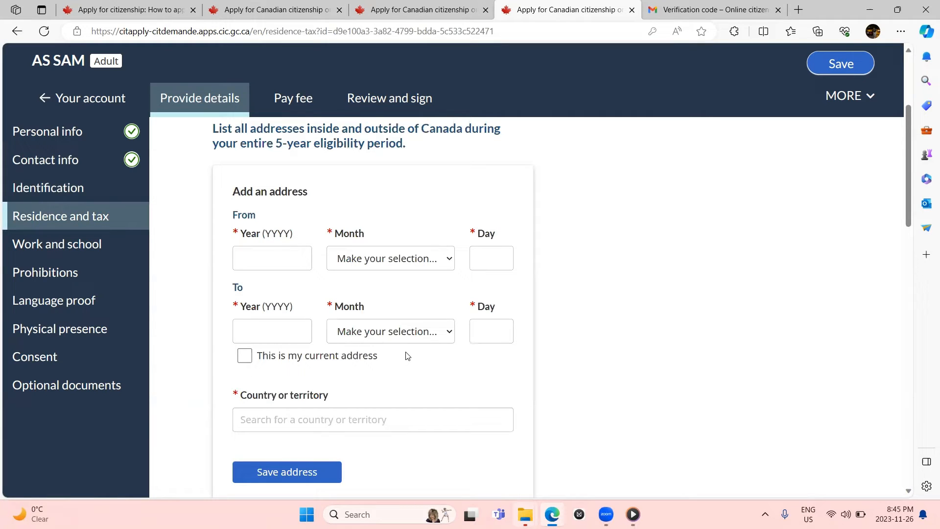
{"action": "scroll", "coordinate": [406, 356], "scroll_direction": "down", "scroll_amount": 2}
{"action": "scroll", "coordinate": [406, 356], "scroll_direction": "up", "scroll_amount": 1}
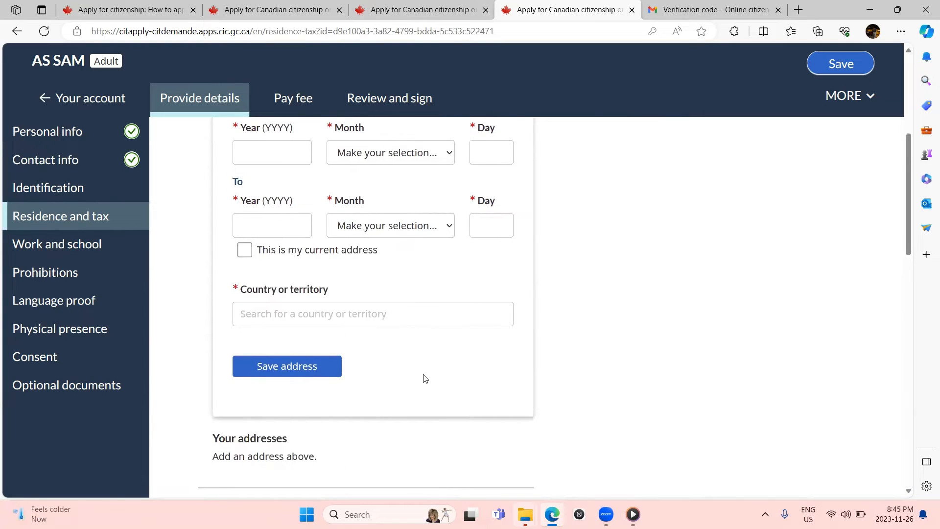
{"action": "scroll", "coordinate": [425, 378], "scroll_direction": "down", "scroll_amount": 5}
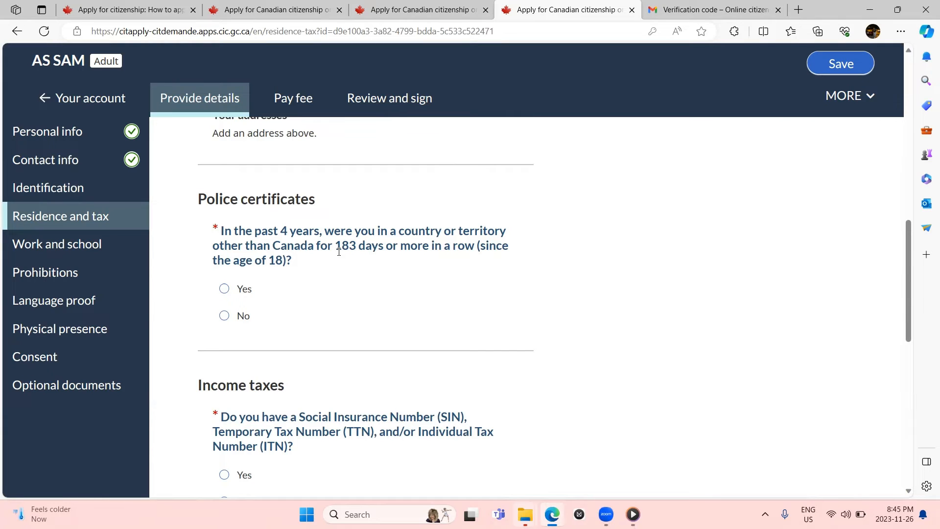
{"action": "scroll", "coordinate": [339, 252], "scroll_direction": "down", "scroll_amount": 2}
{"action": "scroll", "coordinate": [339, 252], "scroll_direction": "down", "scroll_amount": 1}
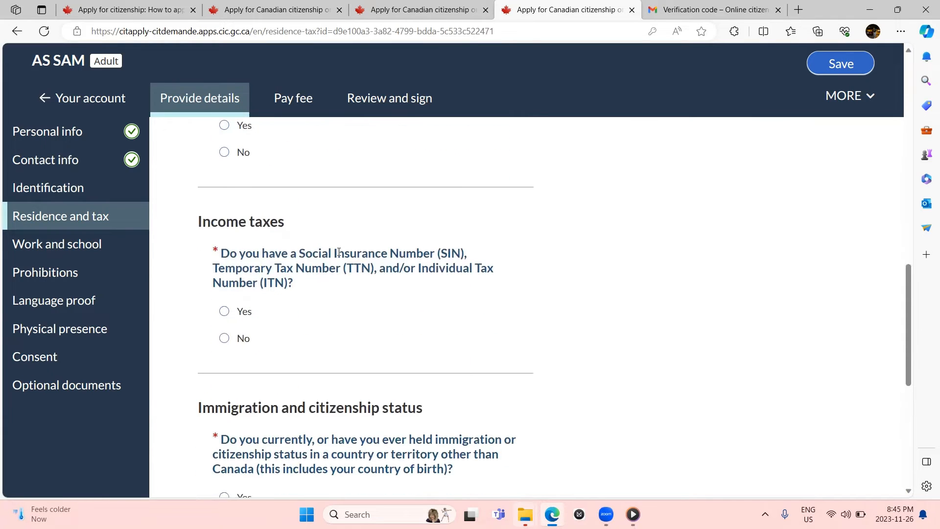
{"action": "scroll", "coordinate": [267, 308], "scroll_direction": "down", "scroll_amount": 2}
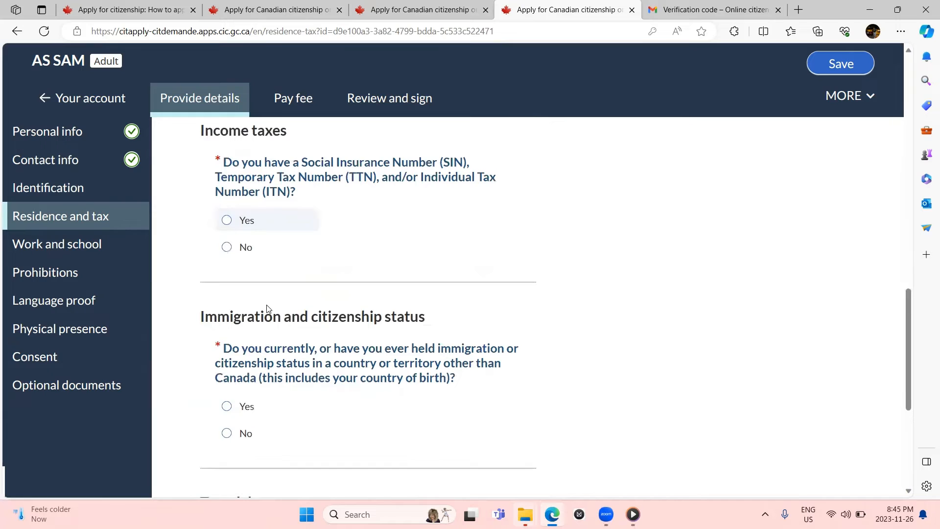
{"action": "scroll", "coordinate": [266, 309], "scroll_direction": "down", "scroll_amount": 1}
{"action": "scroll", "coordinate": [267, 307], "scroll_direction": "down", "scroll_amount": 1}
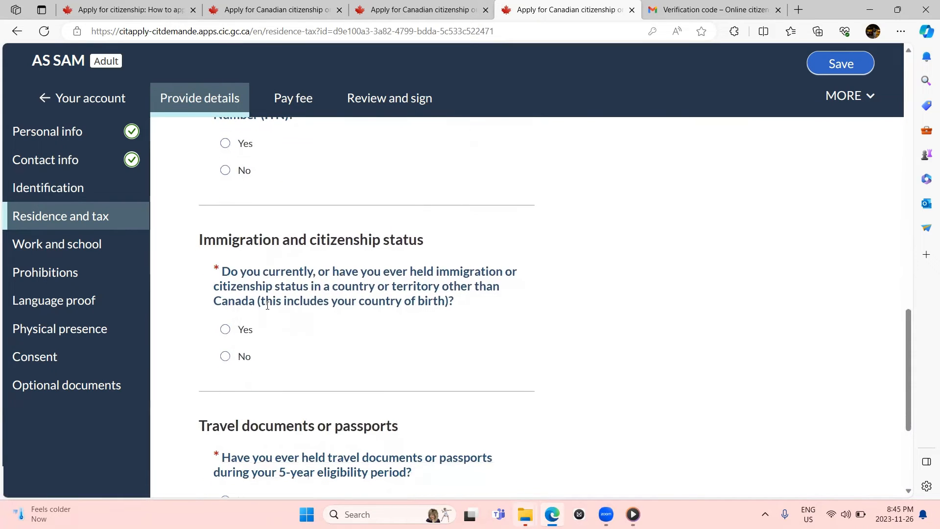
{"action": "scroll", "coordinate": [267, 305], "scroll_direction": "down", "scroll_amount": 1}
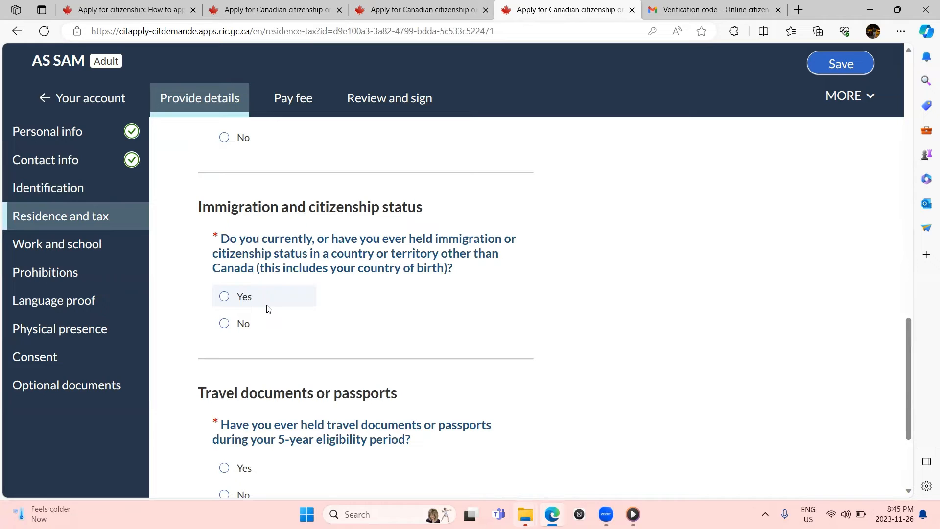
{"action": "scroll", "coordinate": [267, 308], "scroll_direction": "down", "scroll_amount": 1}
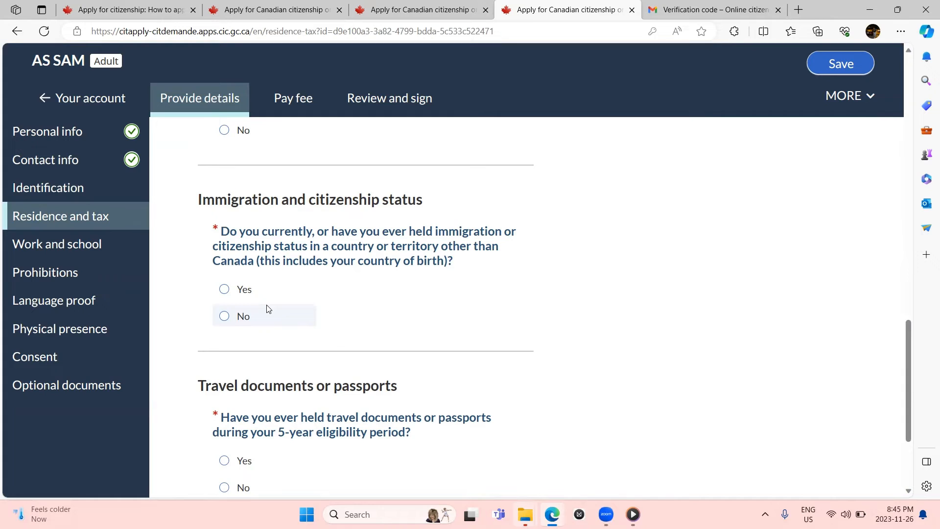
{"action": "scroll", "coordinate": [268, 308], "scroll_direction": "down", "scroll_amount": 2}
{"action": "scroll", "coordinate": [252, 310], "scroll_direction": "down", "scroll_amount": 1}
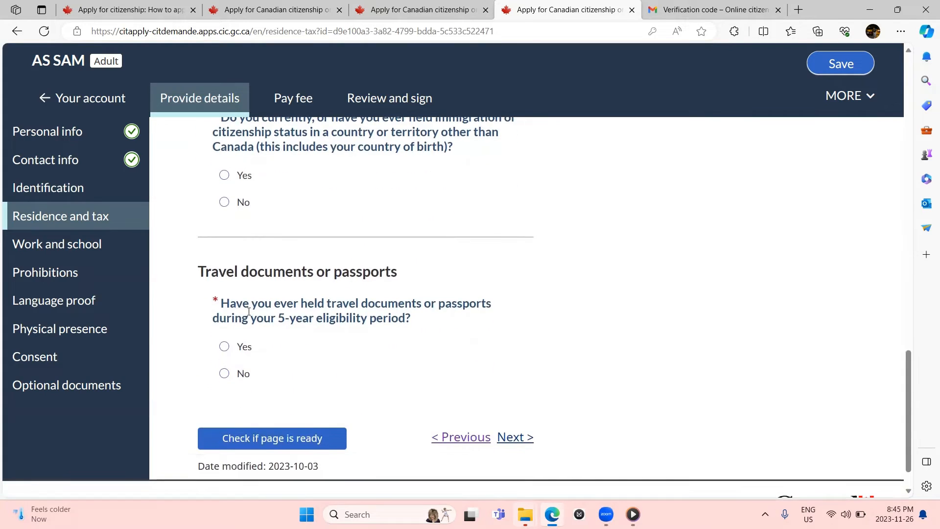
{"action": "left_click", "coordinate": [224, 347]}
{"action": "scroll", "coordinate": [225, 353], "scroll_direction": "down", "scroll_amount": 1}
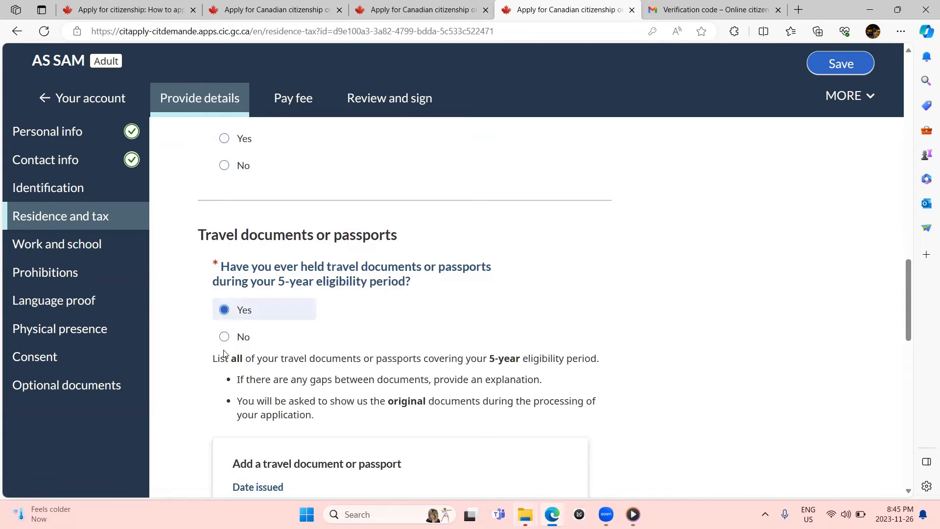
{"action": "scroll", "coordinate": [223, 353], "scroll_direction": "down", "scroll_amount": 2}
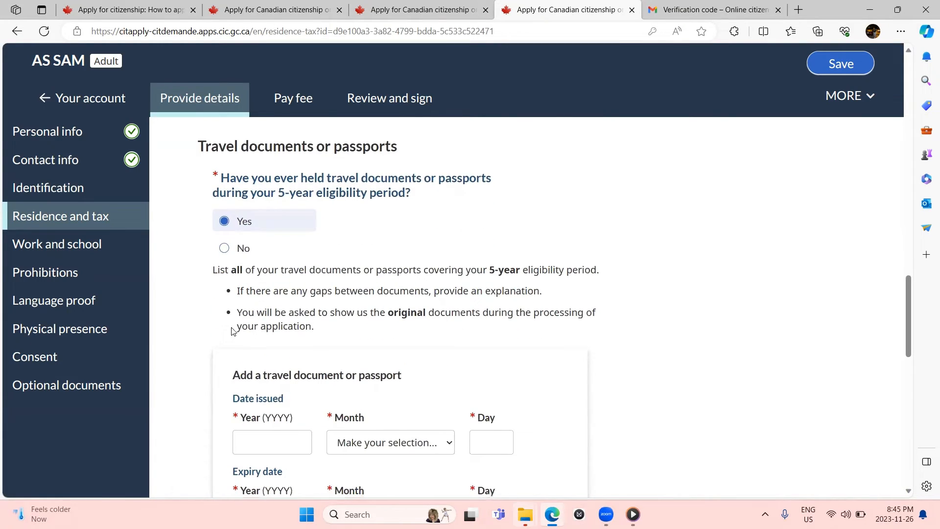
{"action": "scroll", "coordinate": [234, 329], "scroll_direction": "down", "scroll_amount": 2}
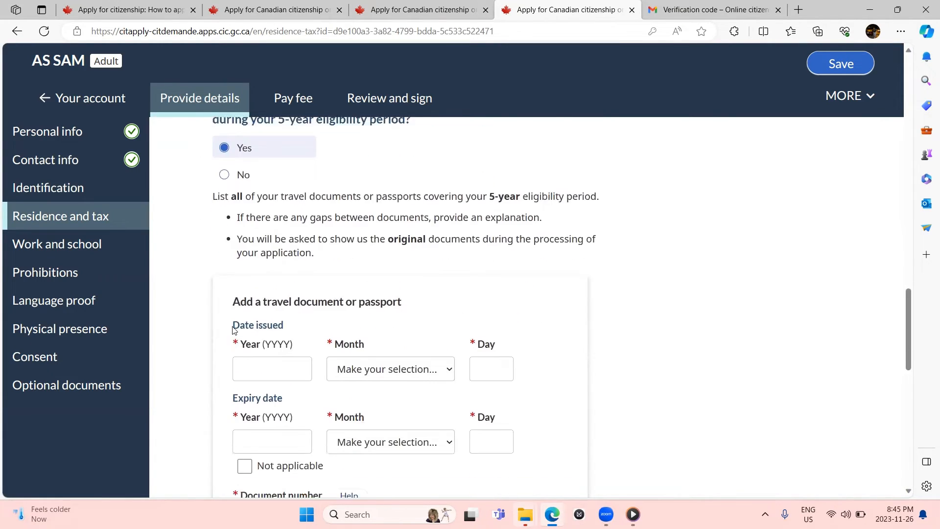
Step: Open and scroll through the Work and school page
{"action": "left_click", "coordinate": [100, 243]}
{"action": "scroll", "coordinate": [318, 314], "scroll_direction": "down", "scroll_amount": 1}
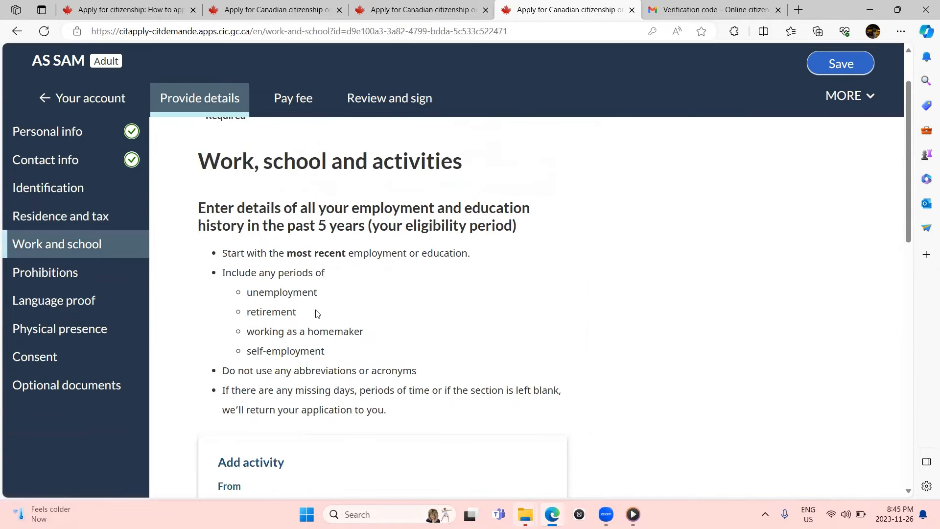
{"action": "scroll", "coordinate": [318, 314], "scroll_direction": "down", "scroll_amount": 7}
{"action": "scroll", "coordinate": [317, 314], "scroll_direction": "down", "scroll_amount": 7}
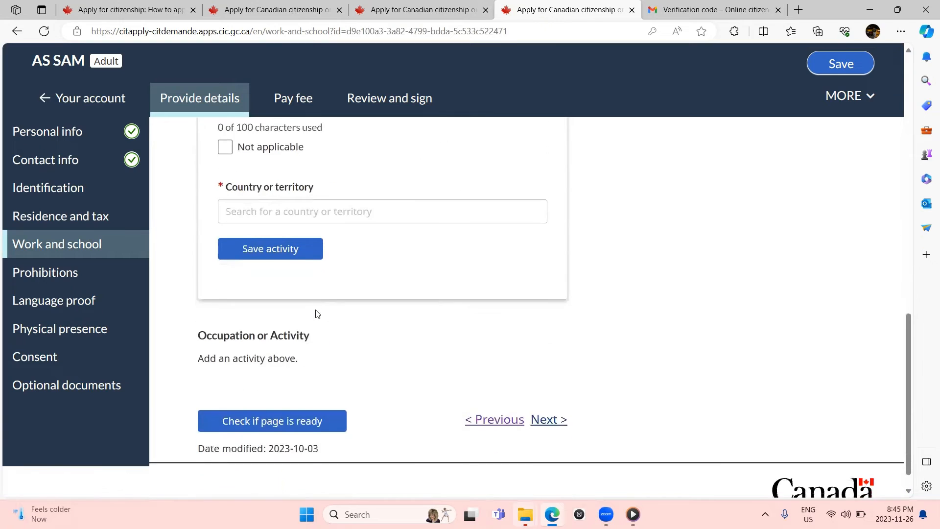
Step: Review the Prohibitions page, then go to the Language proof page
{"action": "left_click", "coordinate": [119, 280]}
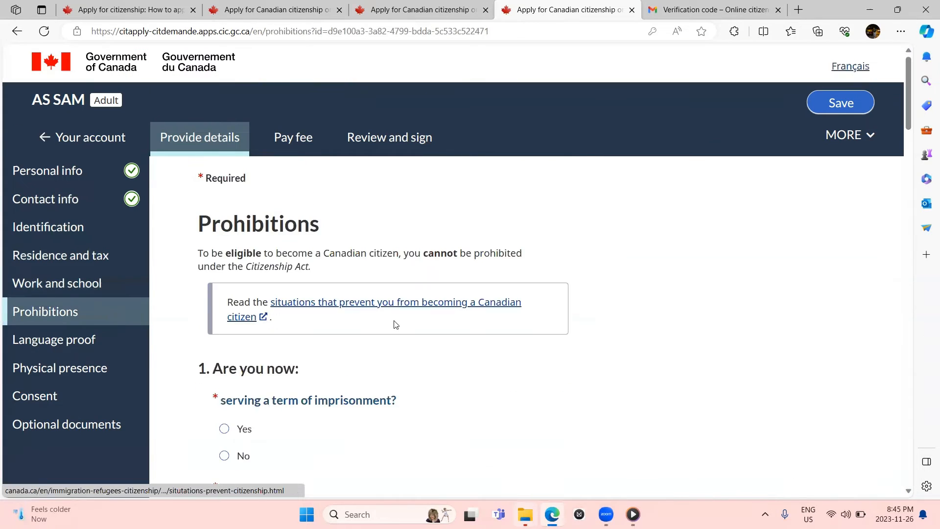
{"action": "scroll", "coordinate": [395, 328], "scroll_direction": "down", "scroll_amount": 5}
{"action": "scroll", "coordinate": [397, 328], "scroll_direction": "down", "scroll_amount": 20}
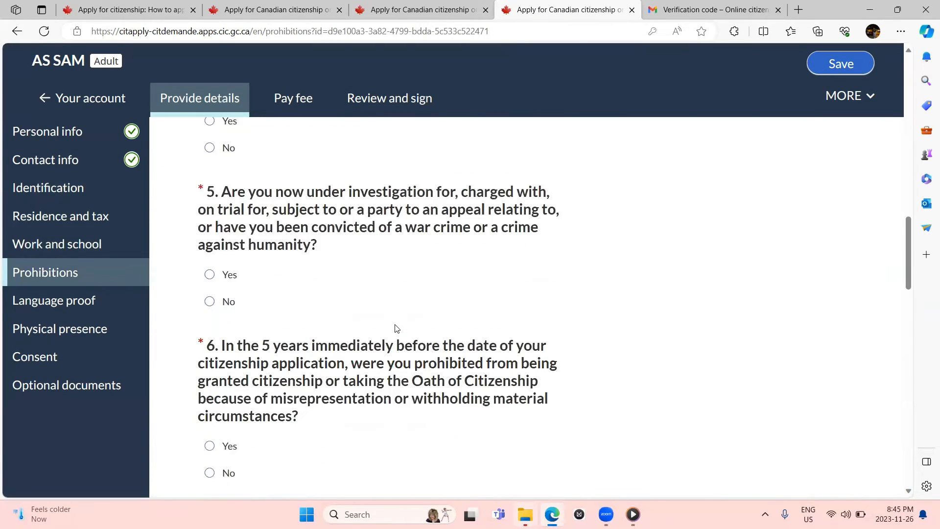
{"action": "scroll", "coordinate": [396, 328], "scroll_direction": "up", "scroll_amount": 8}
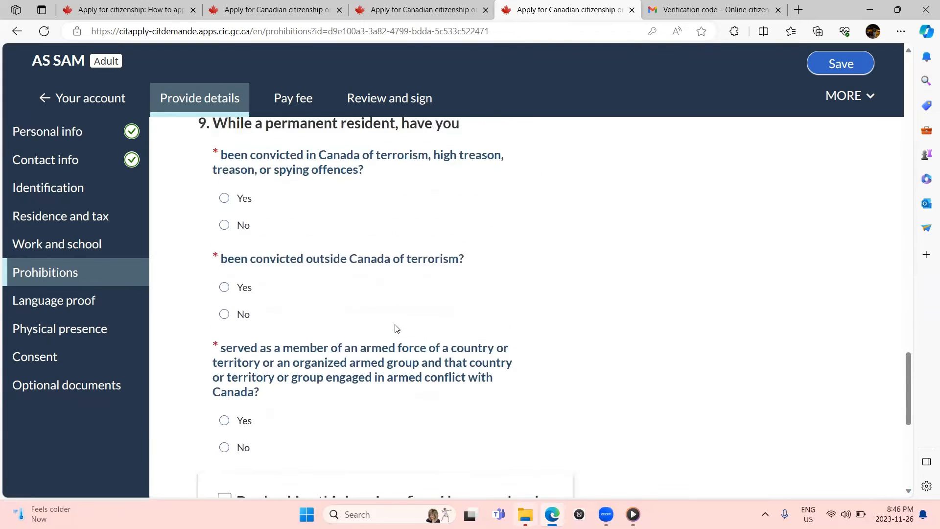
{"action": "scroll", "coordinate": [397, 328], "scroll_direction": "up", "scroll_amount": 15}
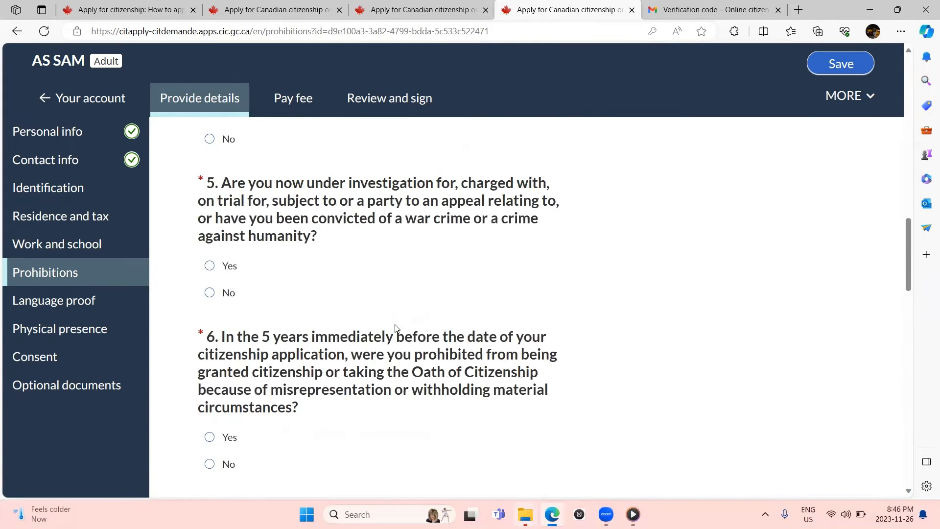
{"action": "scroll", "coordinate": [397, 328], "scroll_direction": "down", "scroll_amount": 5}
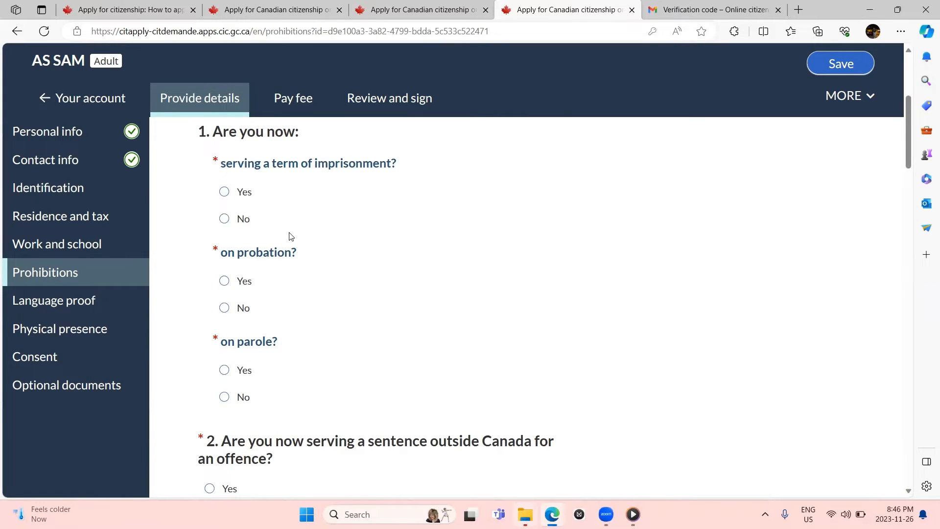
{"action": "scroll", "coordinate": [289, 238], "scroll_direction": "down", "scroll_amount": 1}
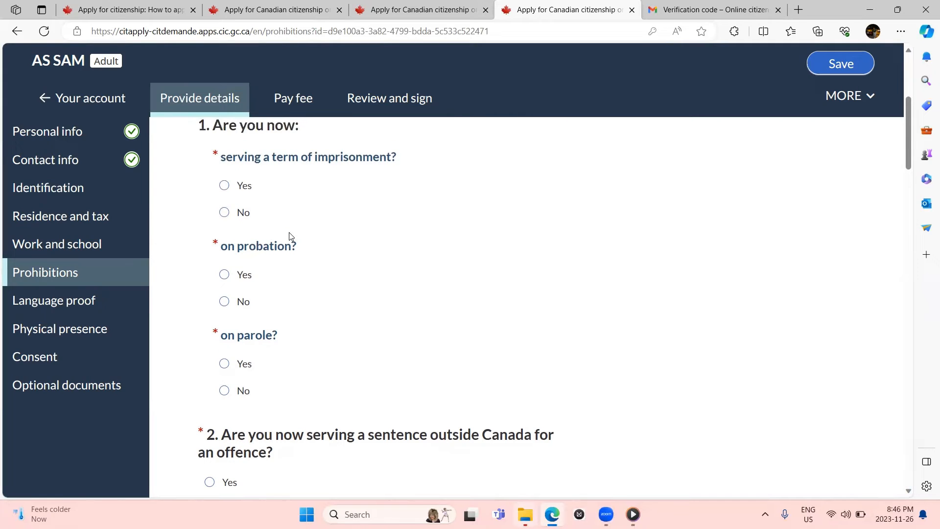
{"action": "scroll", "coordinate": [290, 237], "scroll_direction": "down", "scroll_amount": 1}
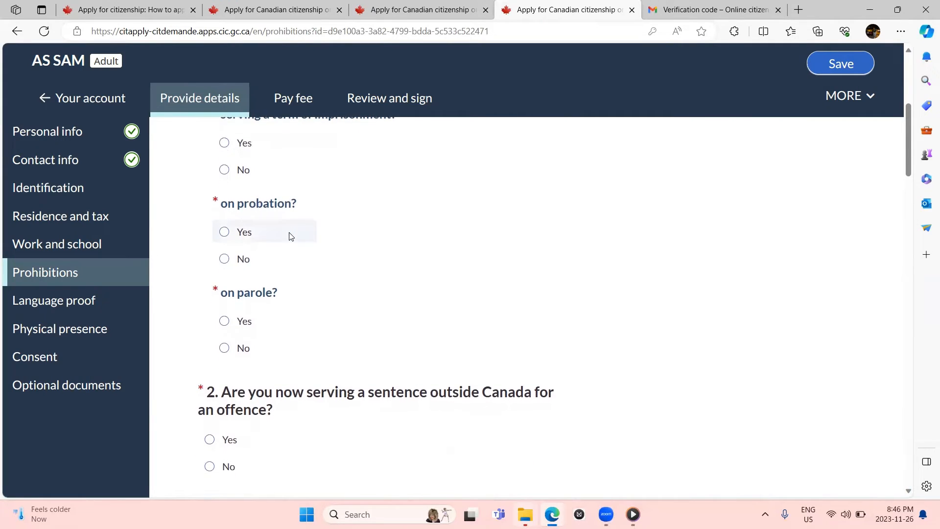
{"action": "scroll", "coordinate": [290, 237], "scroll_direction": "down", "scroll_amount": 3}
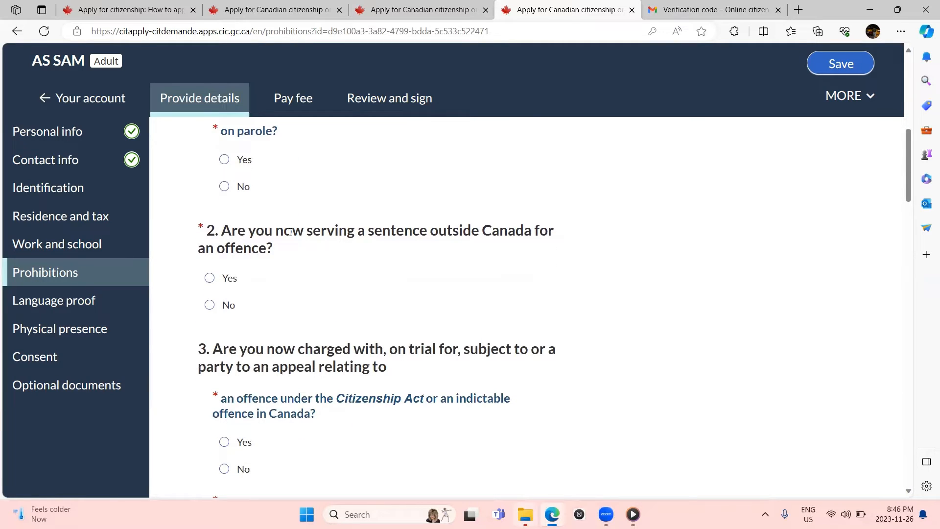
{"action": "scroll", "coordinate": [290, 235], "scroll_direction": "down", "scroll_amount": 4}
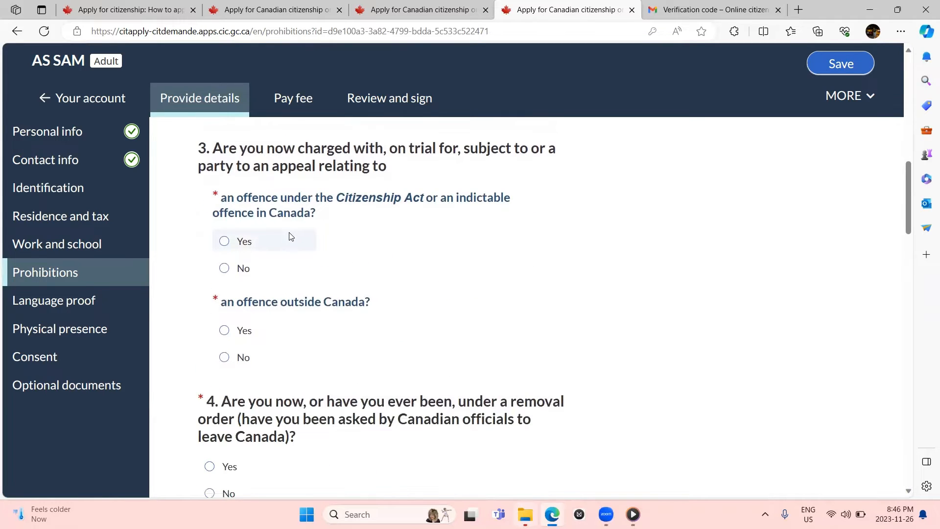
{"action": "scroll", "coordinate": [290, 237], "scroll_direction": "down", "scroll_amount": 20}
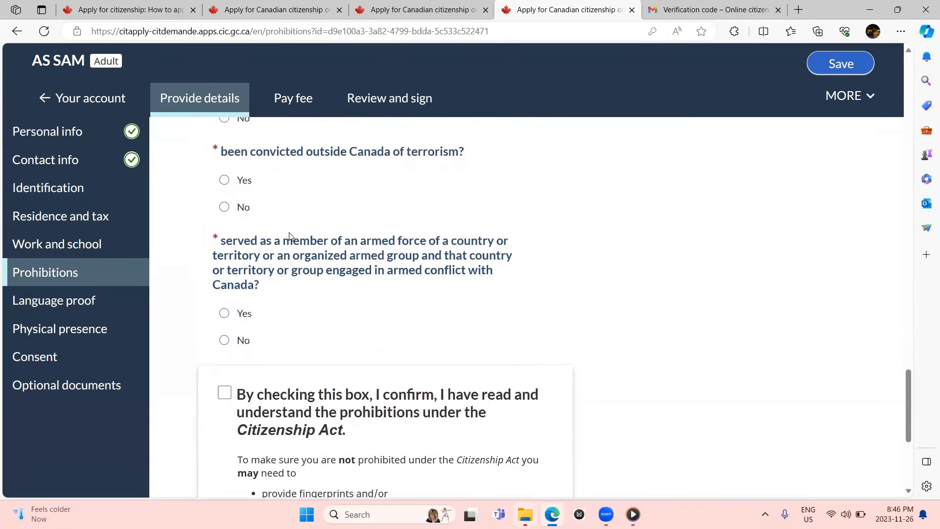
{"action": "scroll", "coordinate": [289, 237], "scroll_direction": "down", "scroll_amount": 4}
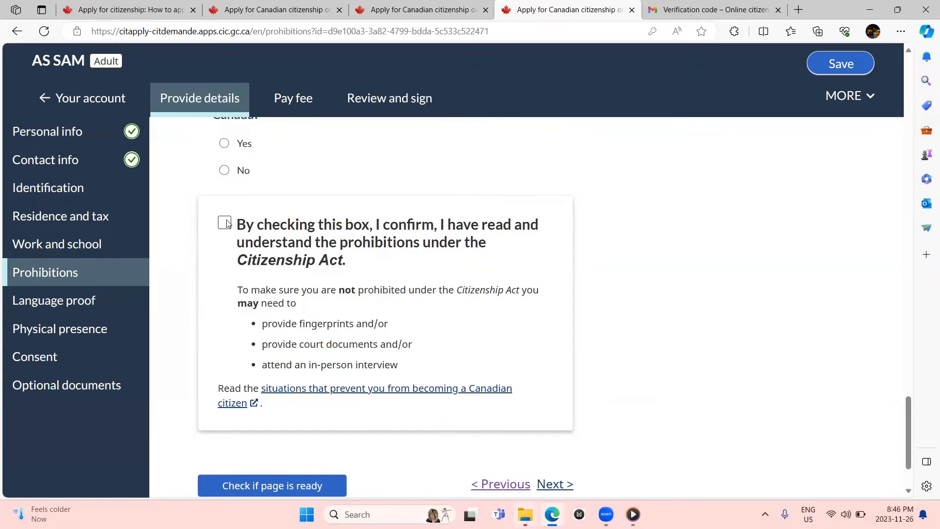
{"action": "left_click", "coordinate": [105, 304]}
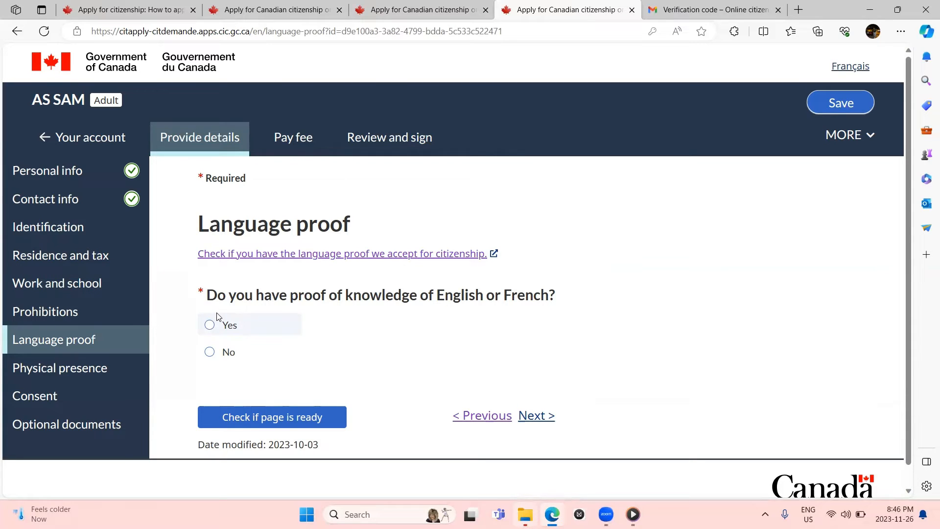
Step: Open the Physical presence calculator page from the left menu
{"action": "scroll", "coordinate": [217, 316], "scroll_direction": "down", "scroll_amount": 1}
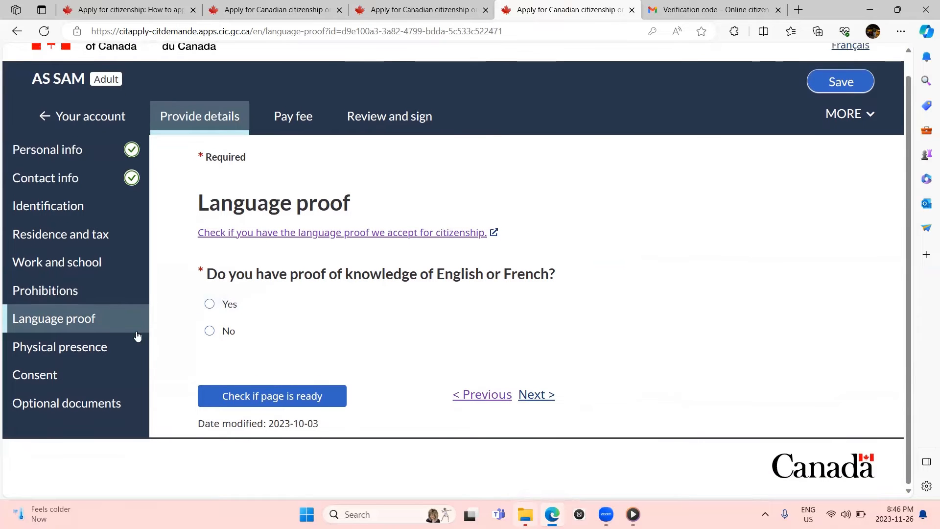
{"action": "left_click", "coordinate": [103, 347]}
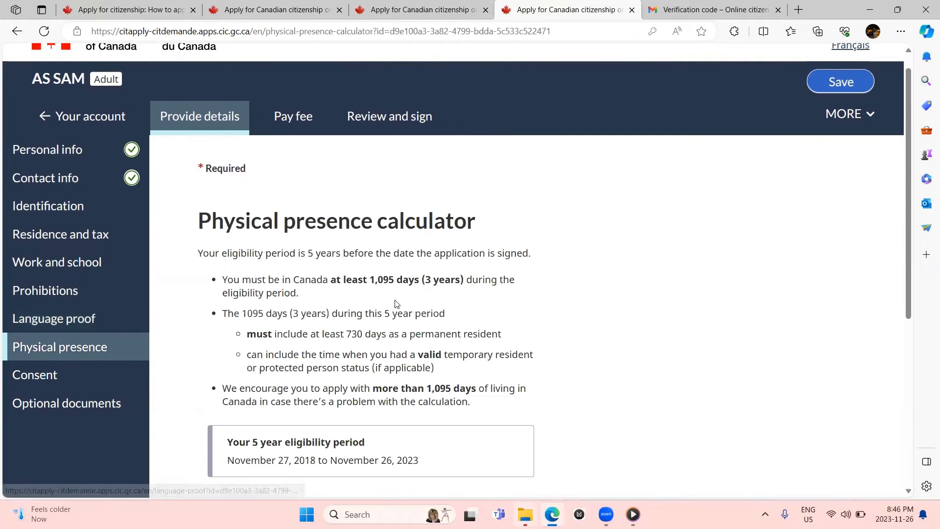
{"action": "scroll", "coordinate": [394, 301], "scroll_direction": "down", "scroll_amount": 1}
{"action": "scroll", "coordinate": [395, 300], "scroll_direction": "down", "scroll_amount": 5}
{"action": "scroll", "coordinate": [394, 300], "scroll_direction": "up", "scroll_amount": 1}
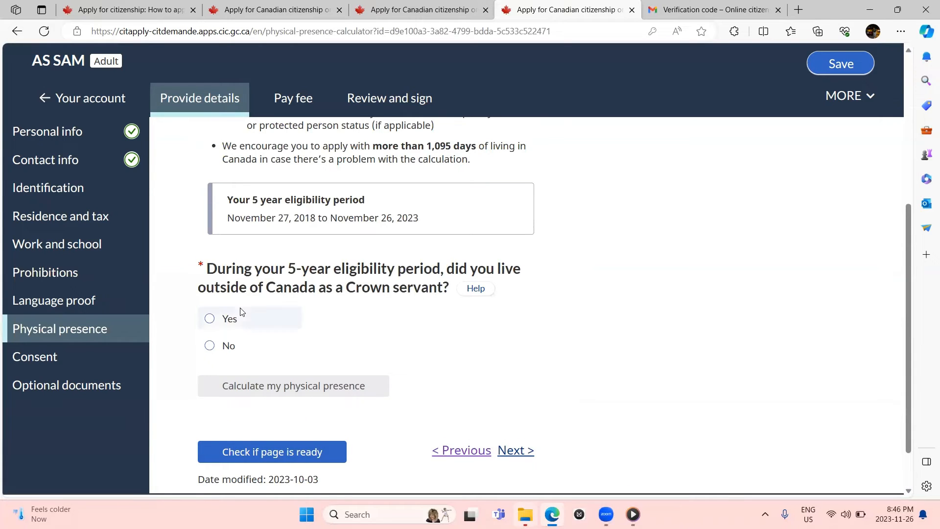
Step: Answer No to both Crown servant questions, for yourself and for a family member
{"action": "left_click", "coordinate": [210, 346]}
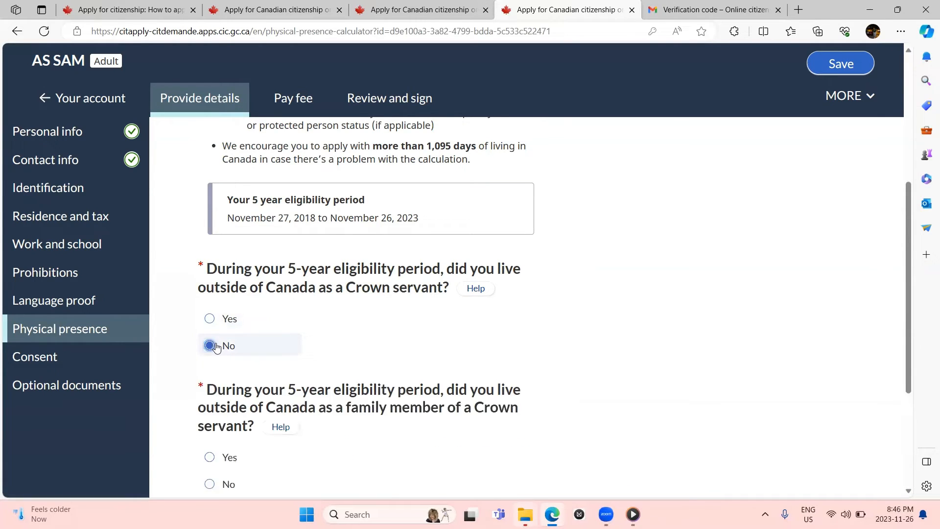
{"action": "scroll", "coordinate": [216, 346], "scroll_direction": "down", "scroll_amount": 2}
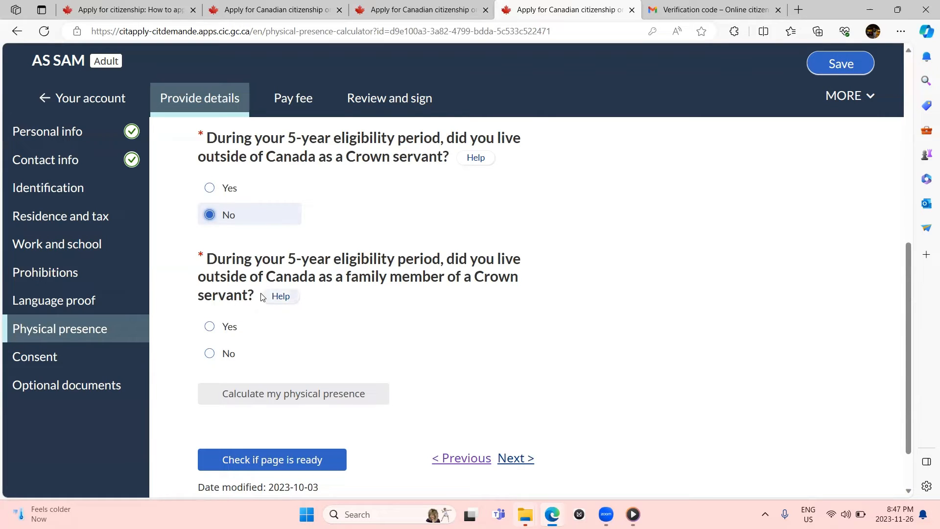
{"action": "left_click", "coordinate": [209, 354]}
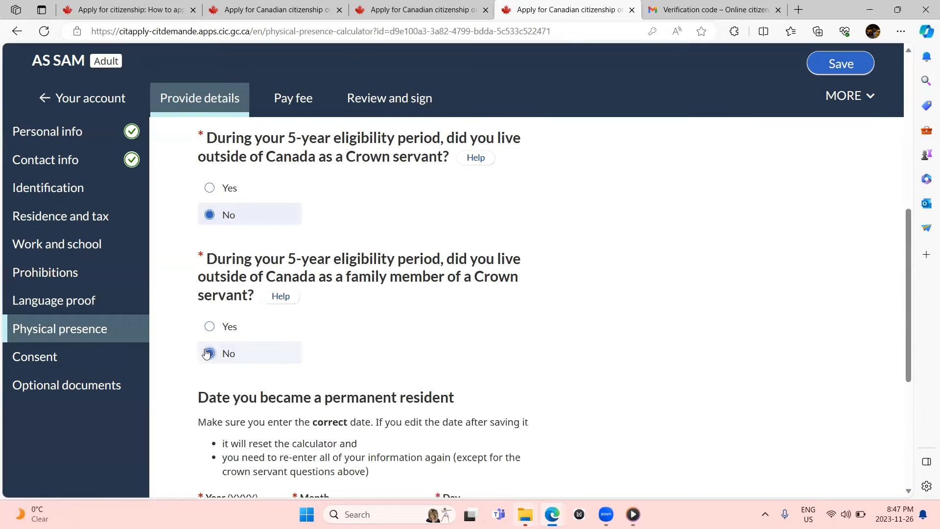
{"action": "scroll", "coordinate": [207, 352], "scroll_direction": "down", "scroll_amount": 3}
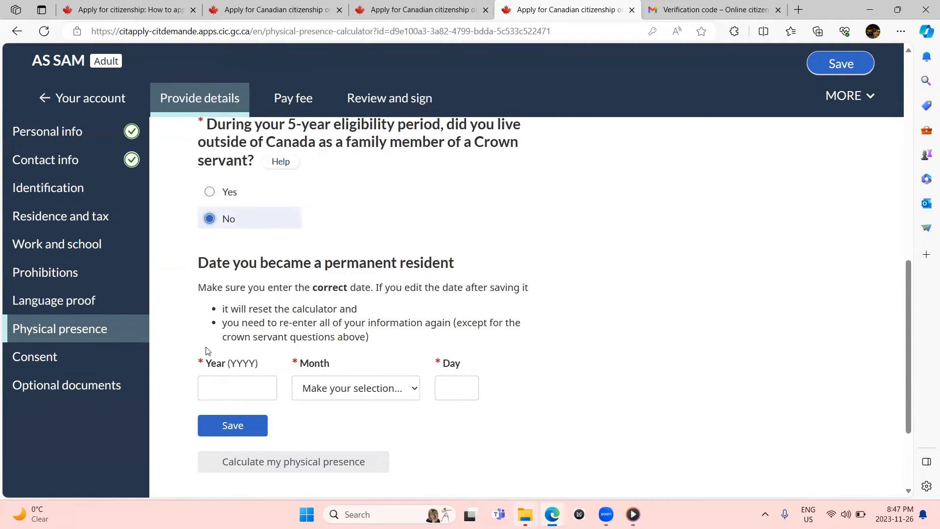
{"action": "scroll", "coordinate": [206, 350], "scroll_direction": "down", "scroll_amount": 1}
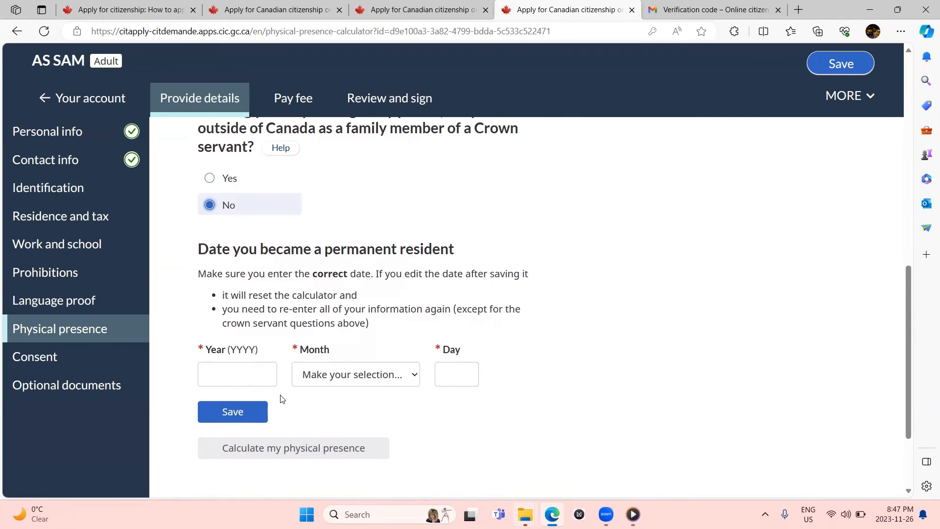
Step: Enter and save October 20, 2019 as the permanent resident date
{"action": "left_click", "coordinate": [257, 383]}
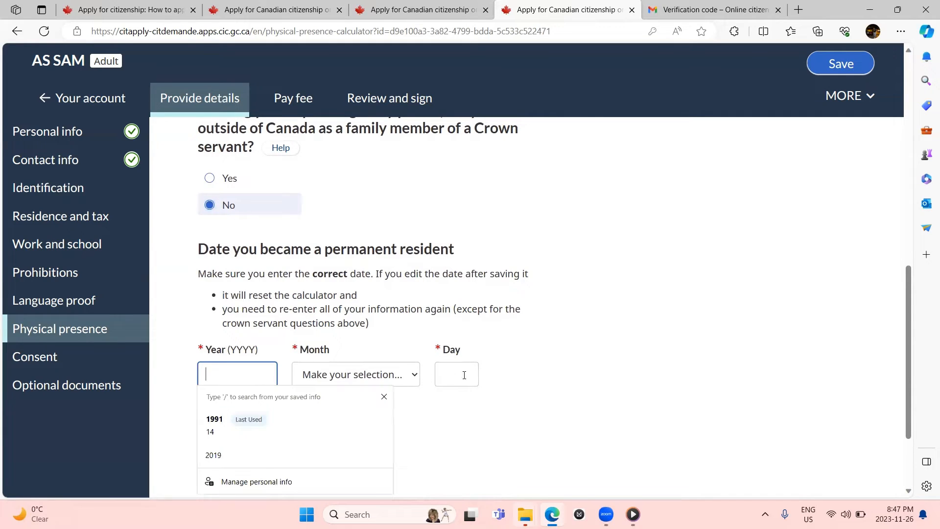
{"action": "left_click", "coordinate": [519, 386]}
{"action": "scroll", "coordinate": [518, 385], "scroll_direction": "down", "scroll_amount": 1}
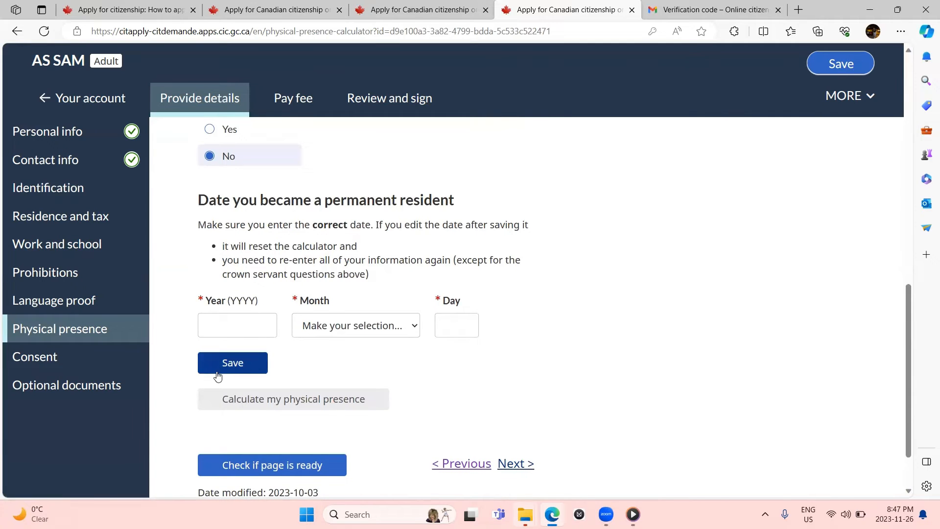
{"action": "scroll", "coordinate": [220, 375], "scroll_direction": "down", "scroll_amount": 1}
{"action": "left_click", "coordinate": [247, 289]}
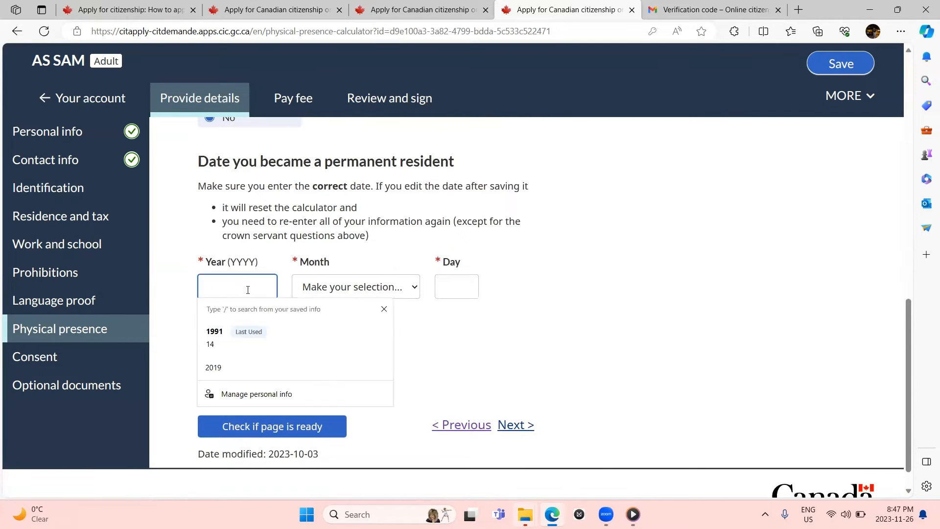
{"action": "type", "text": "2019"}
{"action": "left_click", "coordinate": [332, 284]}
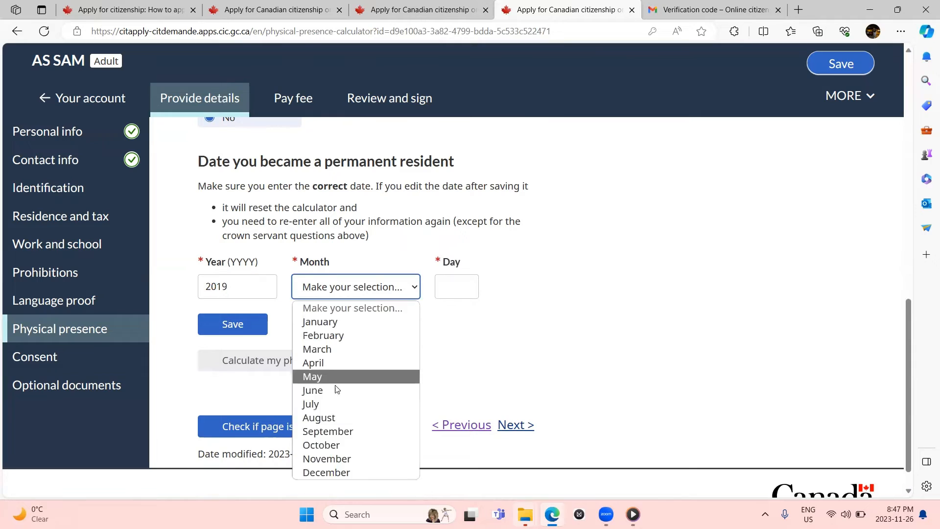
{"action": "left_click", "coordinate": [337, 443]}
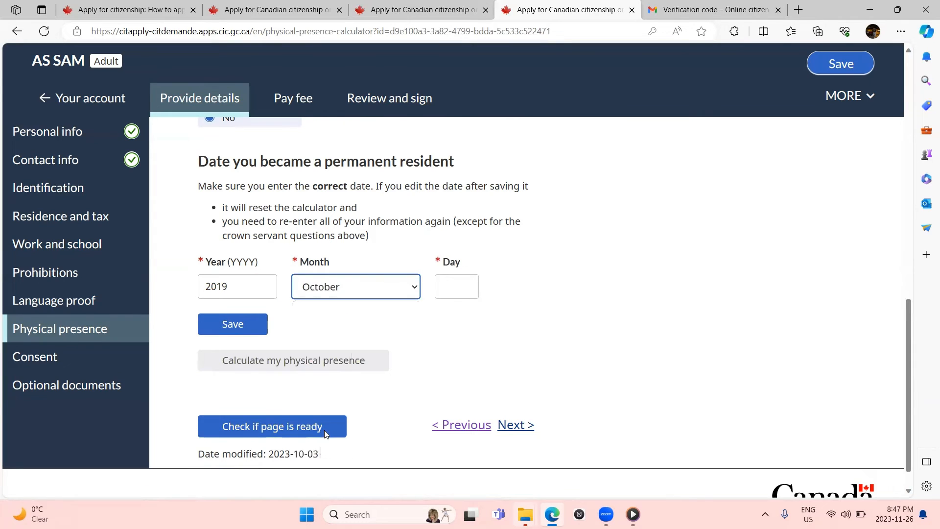
{"action": "left_click", "coordinate": [454, 286]}
{"action": "type", "text": "20"}
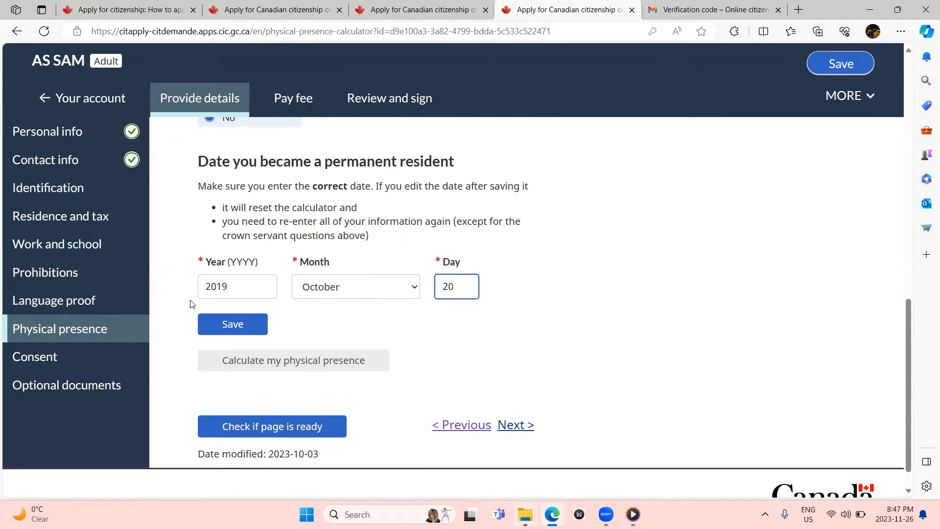
{"action": "left_click", "coordinate": [211, 328]}
Step: Answer No to prior temporary resident status, prior protected person status and serving a sentence
{"action": "scroll", "coordinate": [211, 332], "scroll_direction": "down", "scroll_amount": 4}
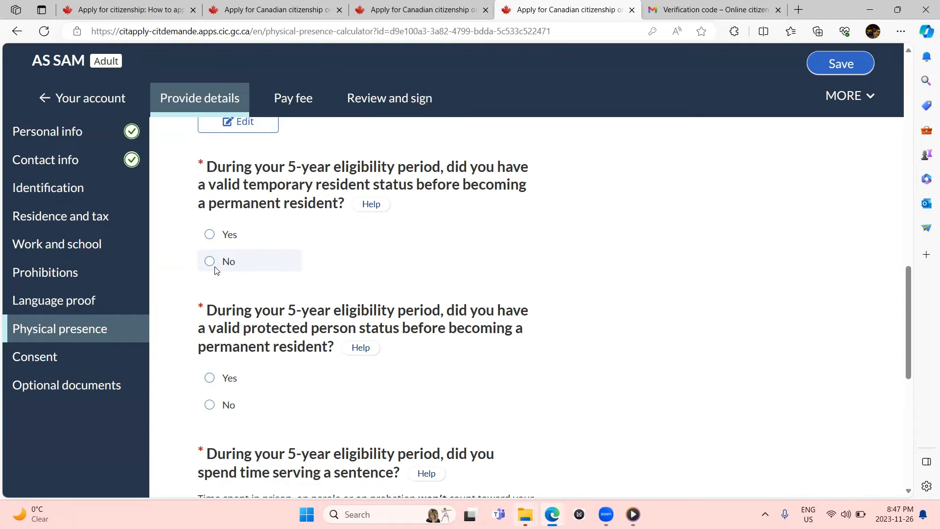
{"action": "scroll", "coordinate": [215, 271], "scroll_direction": "down", "scroll_amount": 1}
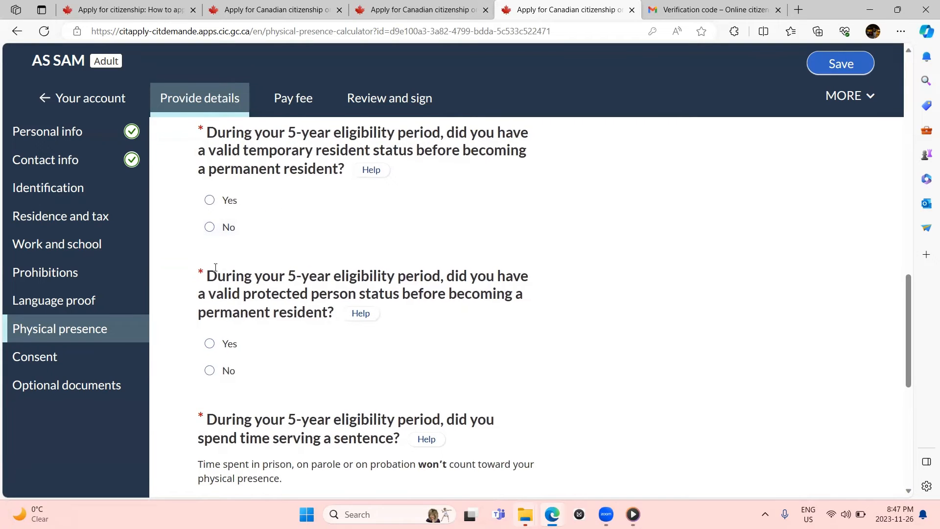
{"action": "scroll", "coordinate": [215, 267], "scroll_direction": "down", "scroll_amount": 1}
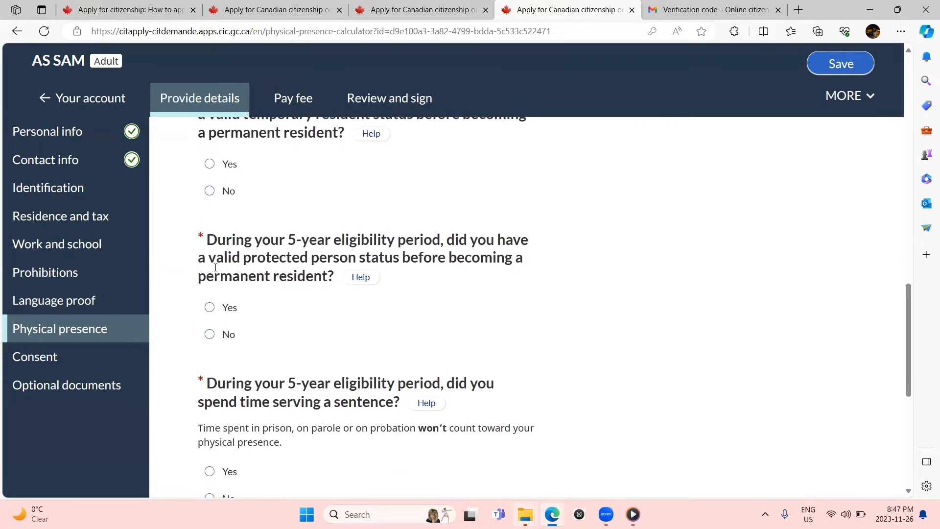
{"action": "left_click", "coordinate": [209, 190]}
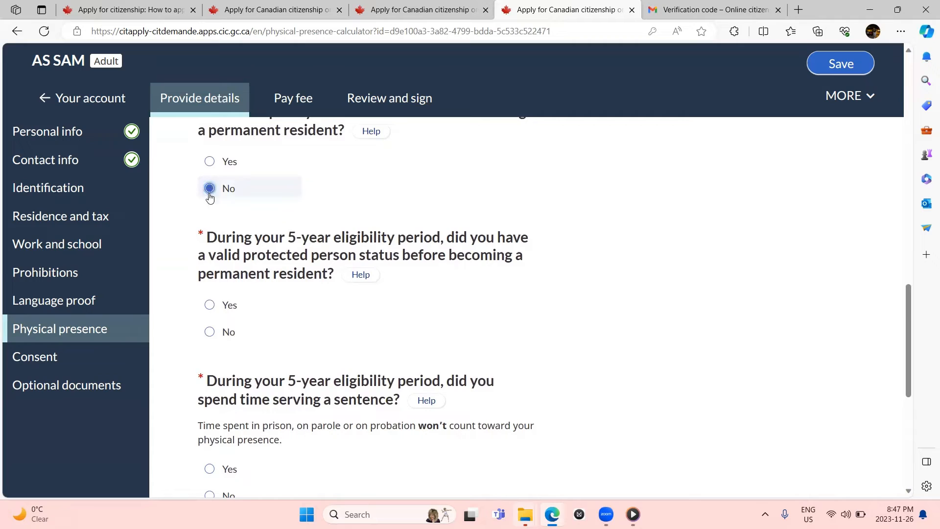
{"action": "left_click", "coordinate": [210, 332]}
{"action": "scroll", "coordinate": [214, 333], "scroll_direction": "down", "scroll_amount": 3}
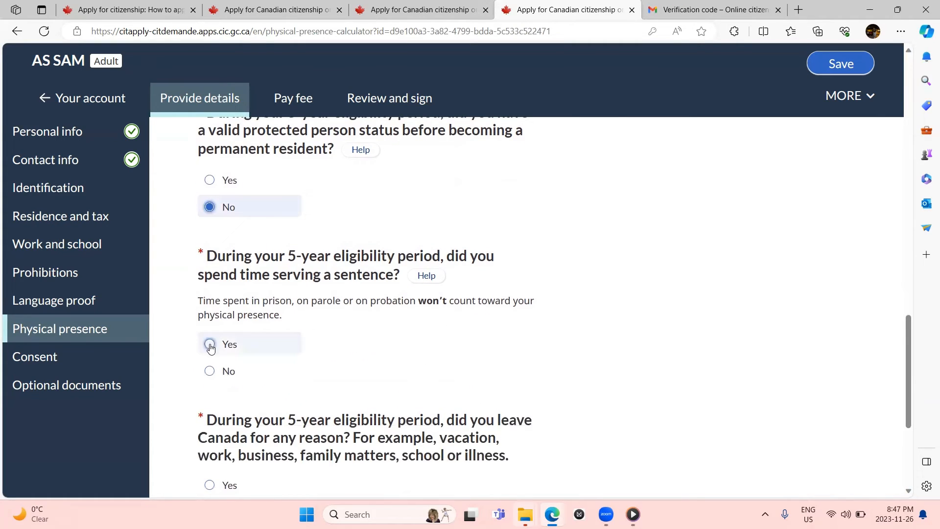
{"action": "left_click", "coordinate": [209, 370]}
Step: Answer Yes to having left Canada and bring up the Add an absence form
{"action": "scroll", "coordinate": [207, 372], "scroll_direction": "down", "scroll_amount": 2}
{"action": "scroll", "coordinate": [206, 373], "scroll_direction": "down", "scroll_amount": 2}
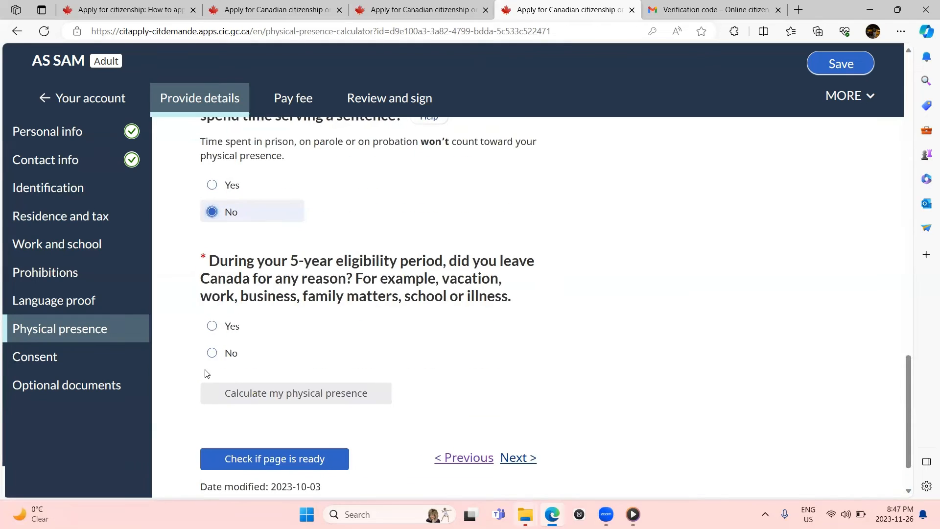
{"action": "left_click", "coordinate": [210, 326]}
{"action": "scroll", "coordinate": [214, 332], "scroll_direction": "down", "scroll_amount": 1}
{"action": "scroll", "coordinate": [214, 333], "scroll_direction": "down", "scroll_amount": 2}
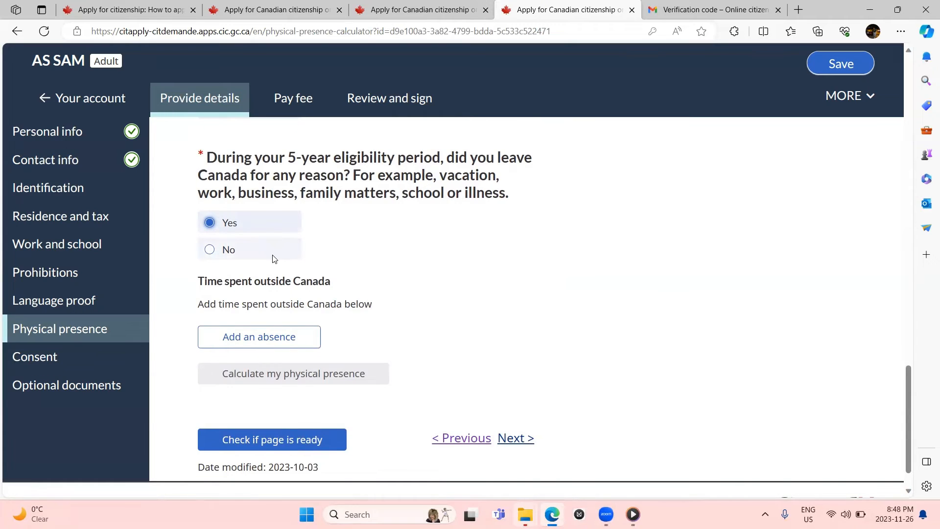
{"action": "scroll", "coordinate": [274, 260], "scroll_direction": "down", "scroll_amount": 1}
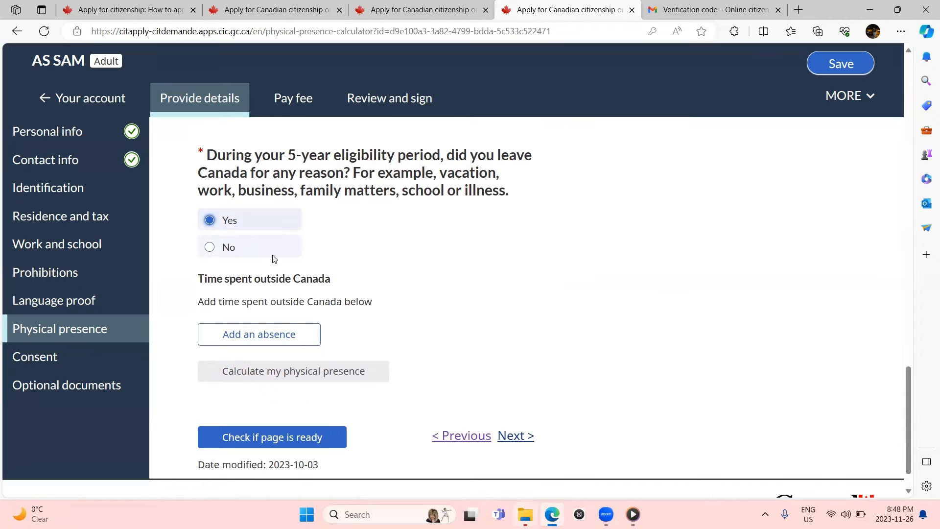
{"action": "left_click", "coordinate": [253, 334]}
Step: Choose Pakistan as the country of the absence
{"action": "scroll", "coordinate": [256, 337], "scroll_direction": "down", "scroll_amount": 2}
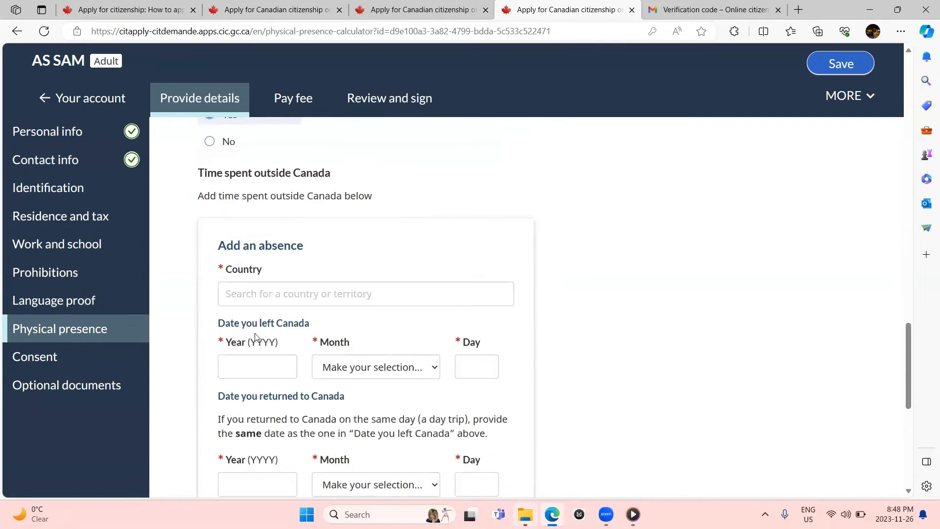
{"action": "left_click", "coordinate": [269, 288]}
{"action": "type", "text": "PAKI"}
{"action": "key", "text": "BackSpace"}
{"action": "key", "text": "BackSpace"}
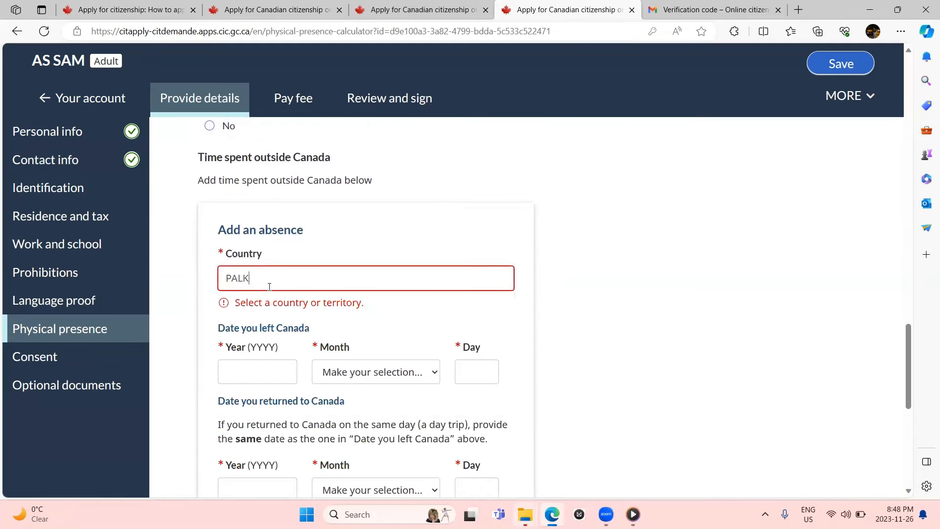
{"action": "type", "text": "KI"}
{"action": "left_click", "coordinate": [265, 301]}
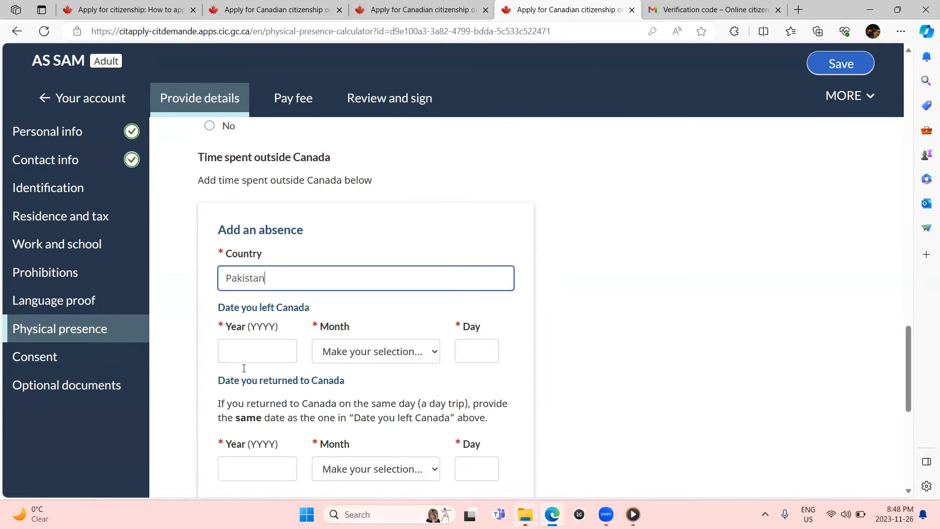
Step: Set the date of leaving Canada to October 20, 2020
{"action": "left_click", "coordinate": [248, 347]}
{"action": "type", "text": "2020"}
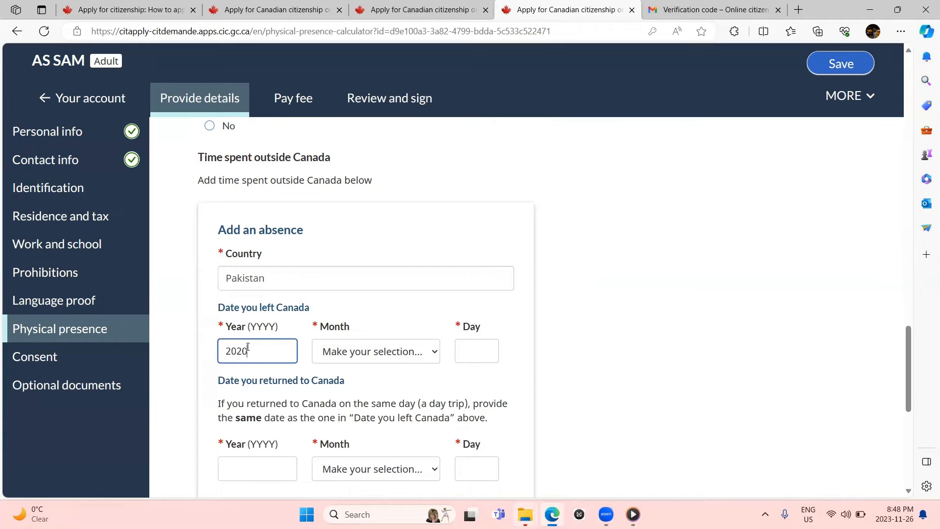
{"action": "key", "text": "Tab"}
{"action": "key", "text": "o"}
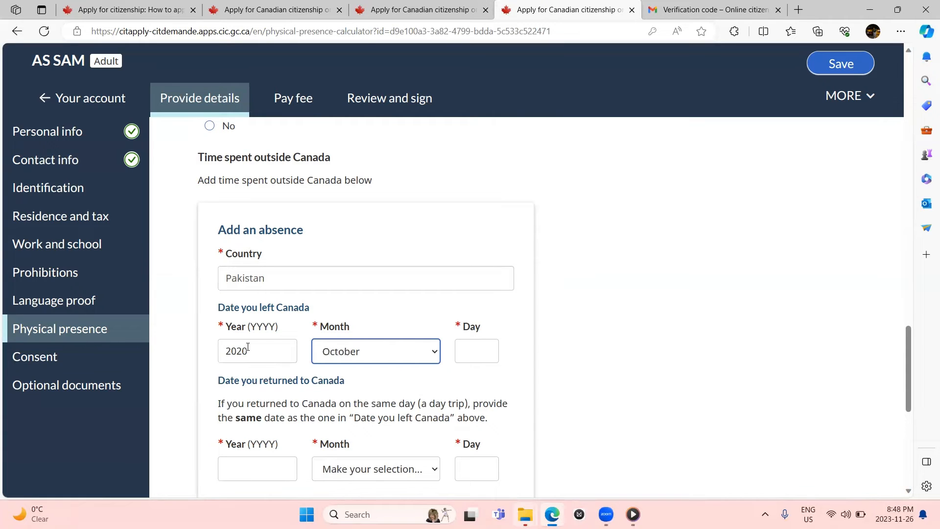
{"action": "left_click", "coordinate": [499, 352]}
{"action": "type", "text": "2"}
{"action": "scroll", "coordinate": [498, 357], "scroll_direction": "down", "scroll_amount": 5}
Step: Set the date of returning to Canada to December 5, 2020
{"action": "left_click", "coordinate": [267, 227]}
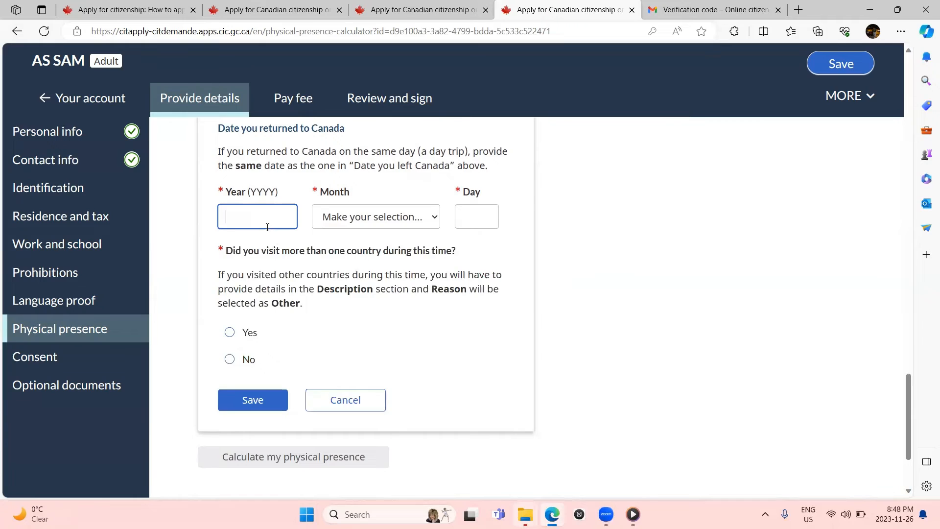
{"action": "scroll", "coordinate": [267, 227], "scroll_direction": "up", "scroll_amount": 2}
{"action": "type", "text": "2020"}
{"action": "key", "text": "Tab"}
{"action": "key", "text": "d"}
{"action": "key", "text": "Tab"}
{"action": "type", "text": "10"}
Step: Mark one country visited, give 'Visited a family member' as the reason, and save the absence
{"action": "scroll", "coordinate": [364, 294], "scroll_direction": "down", "scroll_amount": 5}
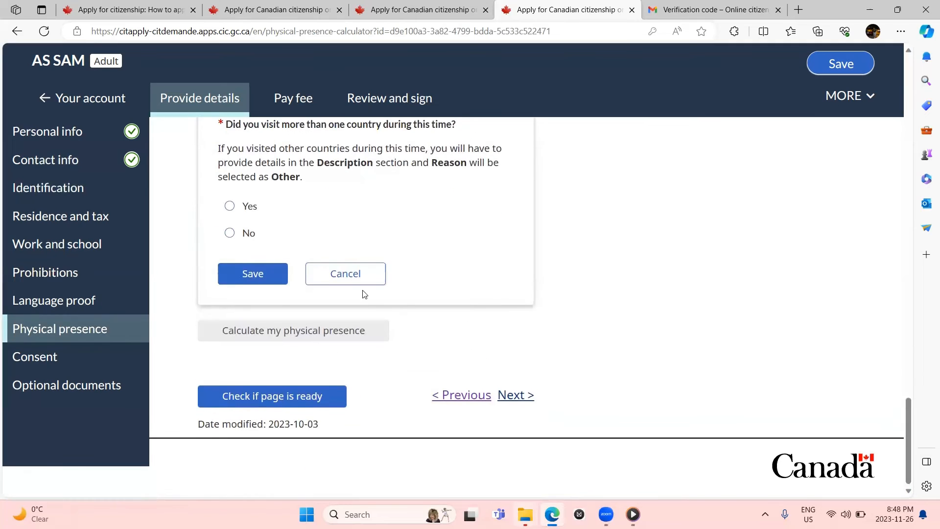
{"action": "left_click", "coordinate": [239, 241]}
{"action": "scroll", "coordinate": [265, 252], "scroll_direction": "down", "scroll_amount": 1}
{"action": "left_click", "coordinate": [271, 265]}
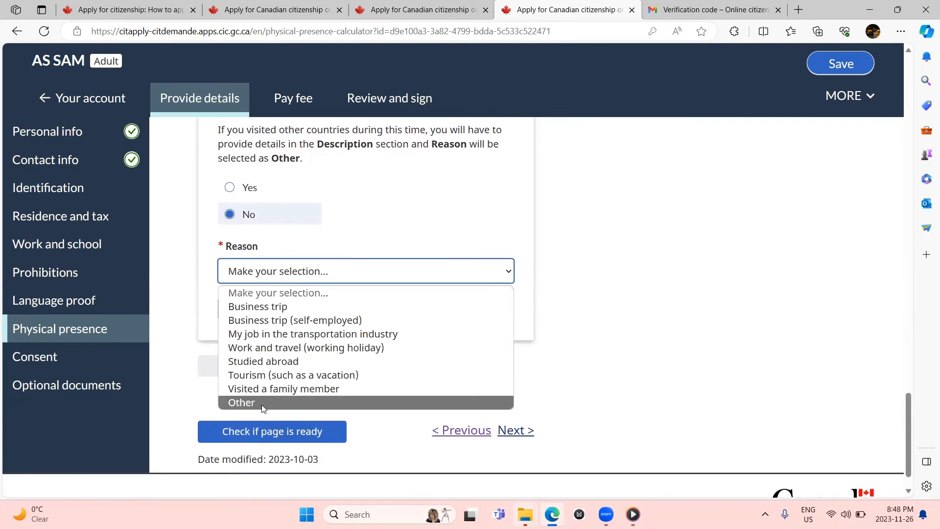
{"action": "left_click", "coordinate": [271, 391]}
{"action": "left_click", "coordinate": [253, 310]}
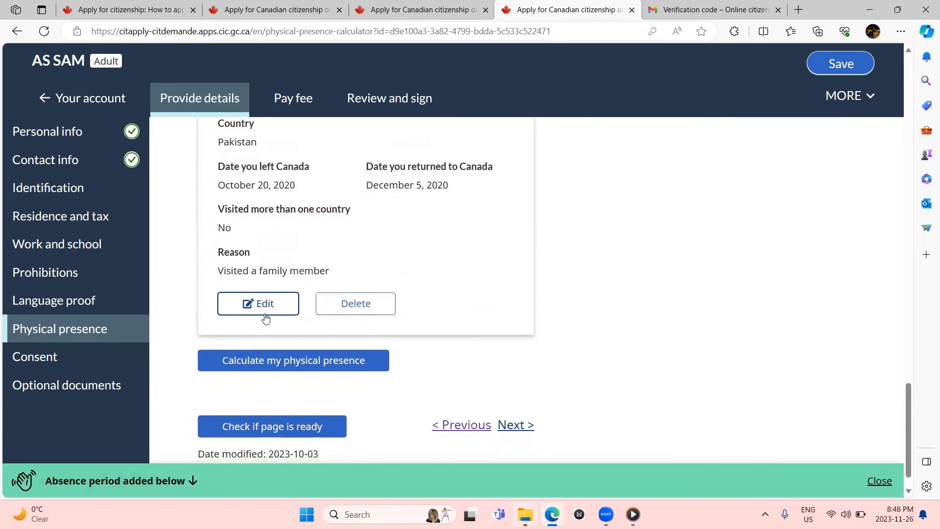
{"action": "scroll", "coordinate": [264, 319], "scroll_direction": "down", "scroll_amount": 1}
{"action": "left_click", "coordinate": [348, 339]}
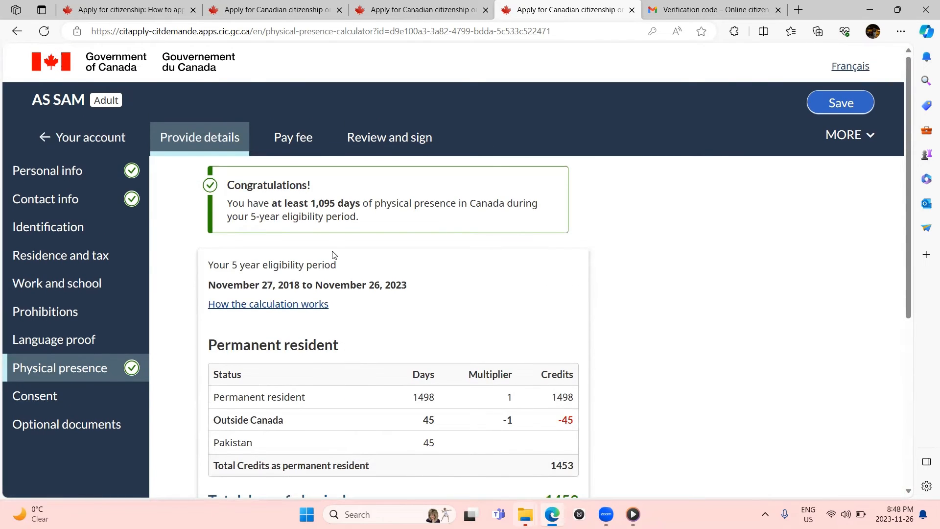
{"action": "scroll", "coordinate": [404, 376], "scroll_direction": "down", "scroll_amount": 5}
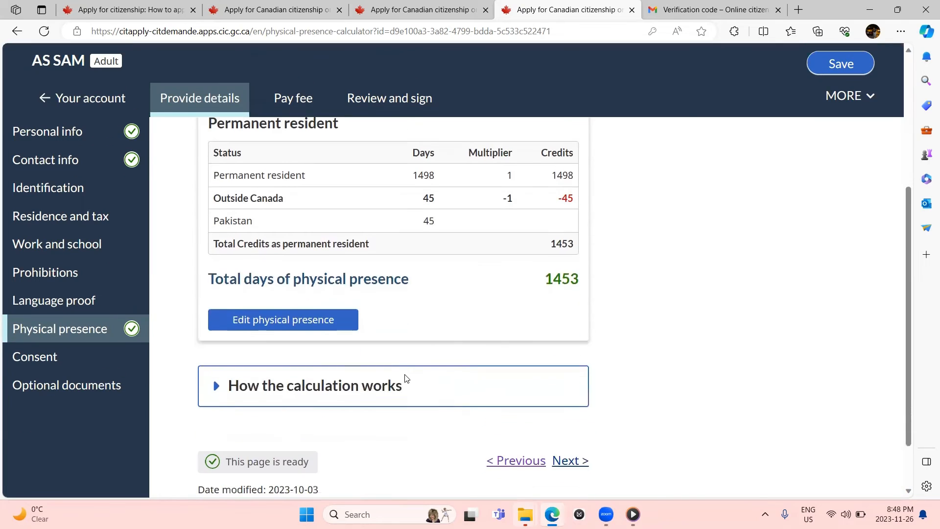
{"action": "scroll", "coordinate": [404, 377], "scroll_direction": "up", "scroll_amount": 1}
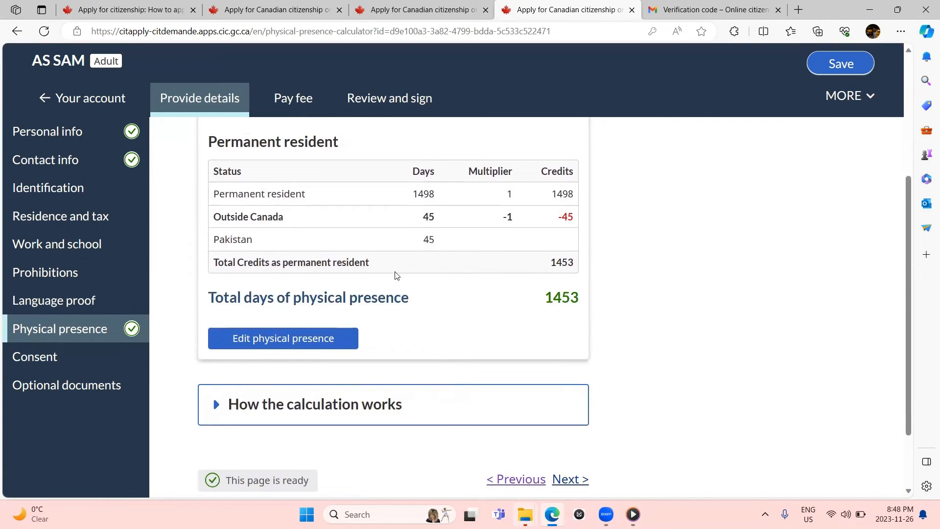
Step: Open Consent and read through the authorization questions to the paper or electronic certificate choice
{"action": "left_click", "coordinate": [73, 363]}
{"action": "scroll", "coordinate": [76, 372], "scroll_direction": "down", "scroll_amount": 2}
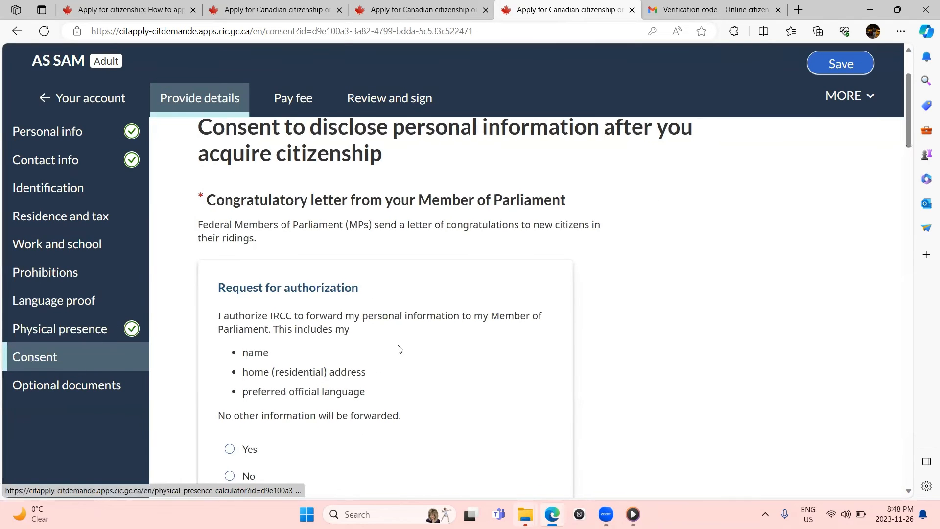
{"action": "scroll", "coordinate": [400, 349], "scroll_direction": "up", "scroll_amount": 2}
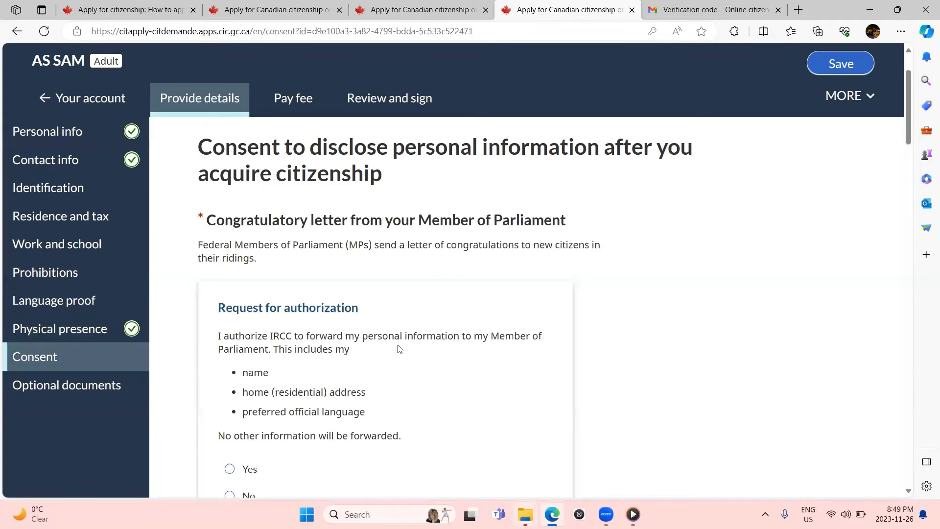
{"action": "scroll", "coordinate": [400, 349], "scroll_direction": "down", "scroll_amount": 1}
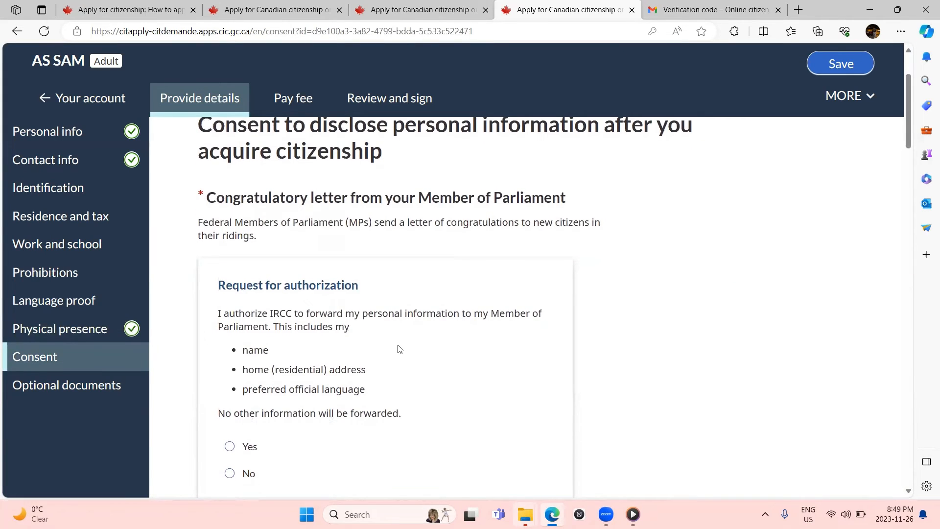
{"action": "scroll", "coordinate": [400, 348], "scroll_direction": "down", "scroll_amount": 3}
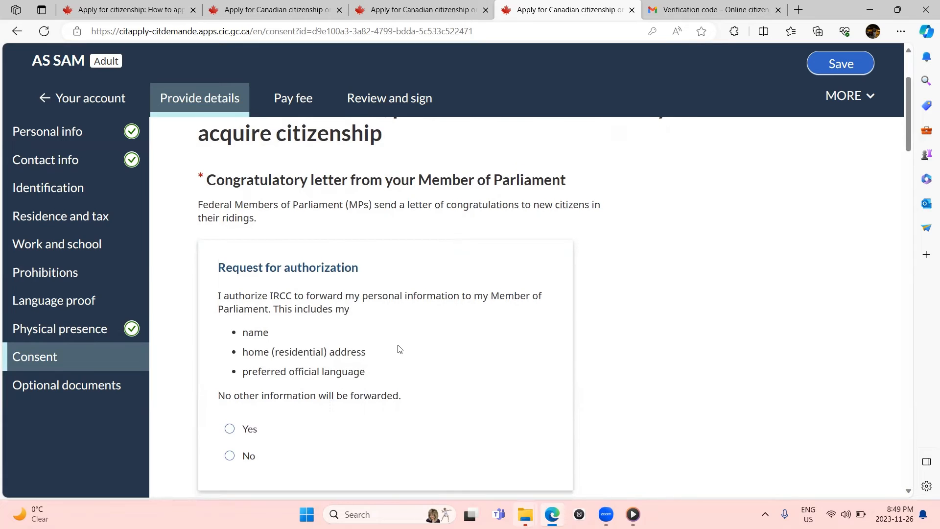
{"action": "scroll", "coordinate": [399, 345], "scroll_direction": "down", "scroll_amount": 1}
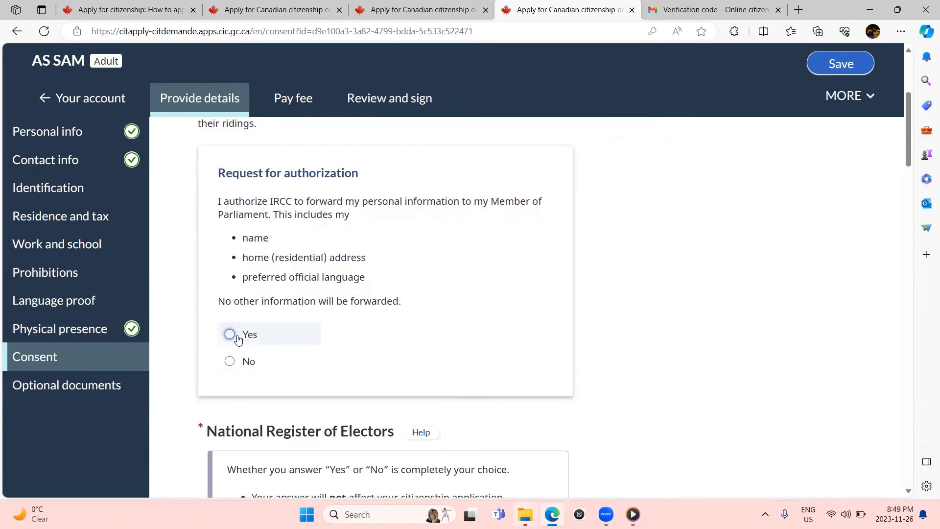
{"action": "scroll", "coordinate": [240, 358], "scroll_direction": "down", "scroll_amount": 4}
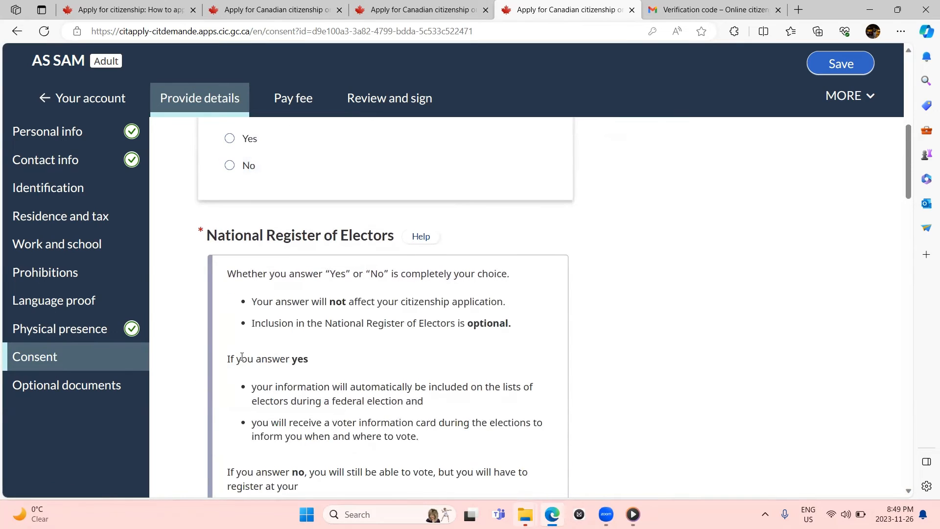
{"action": "scroll", "coordinate": [242, 356], "scroll_direction": "down", "scroll_amount": 1}
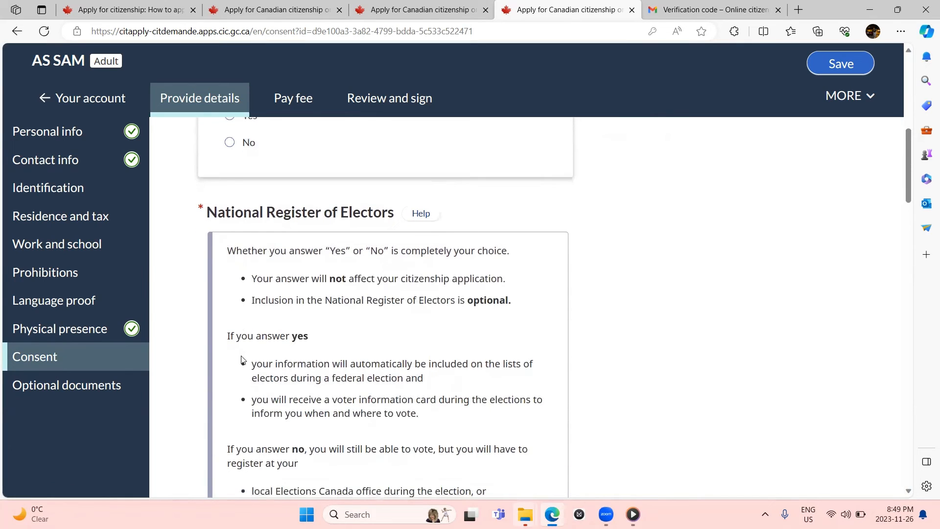
{"action": "scroll", "coordinate": [241, 360], "scroll_direction": "down", "scroll_amount": 10}
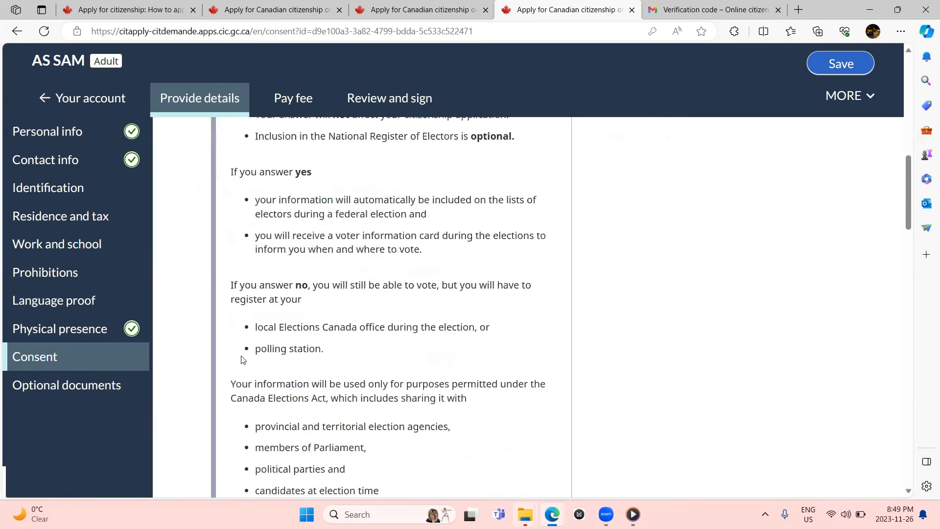
{"action": "scroll", "coordinate": [241, 360], "scroll_direction": "down", "scroll_amount": 11}
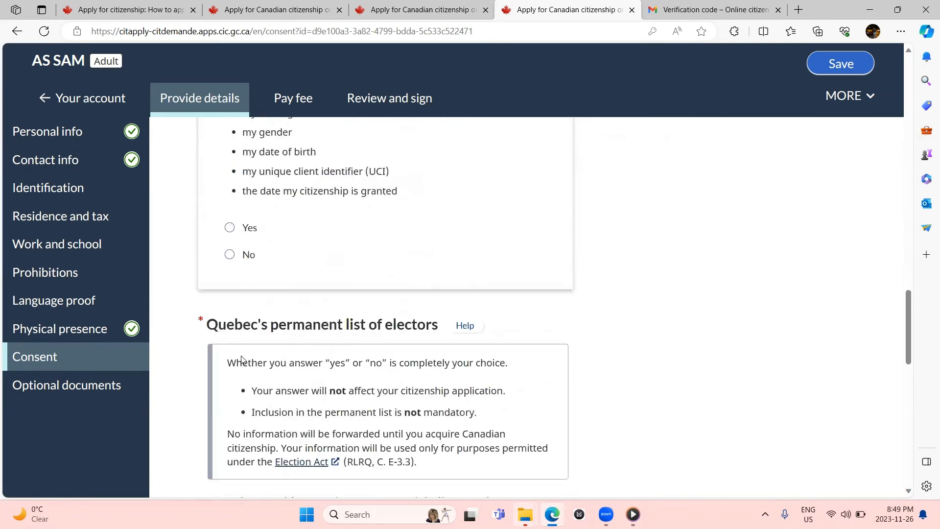
{"action": "scroll", "coordinate": [241, 360], "scroll_direction": "down", "scroll_amount": 12}
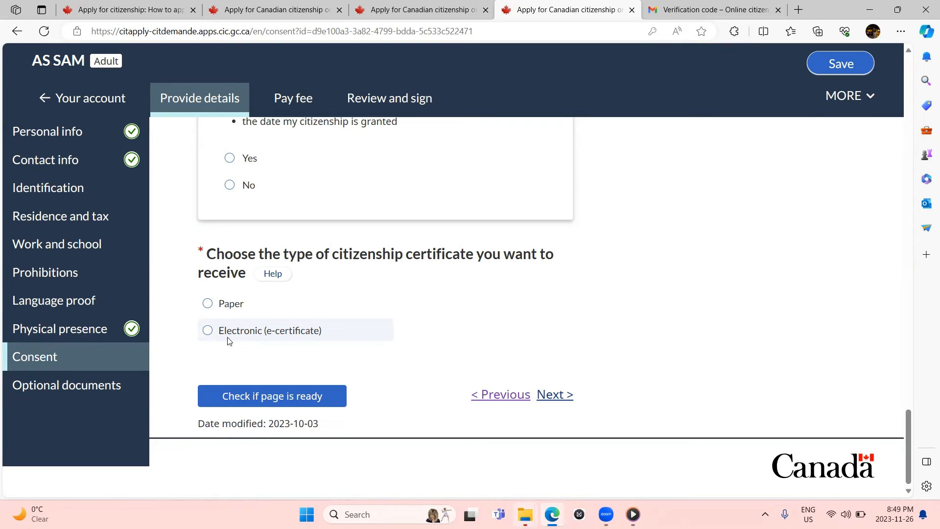
Step: Open the Optional documents page, which allows up to 4 supporting file uploads, and return to its top
{"action": "left_click", "coordinate": [77, 385]}
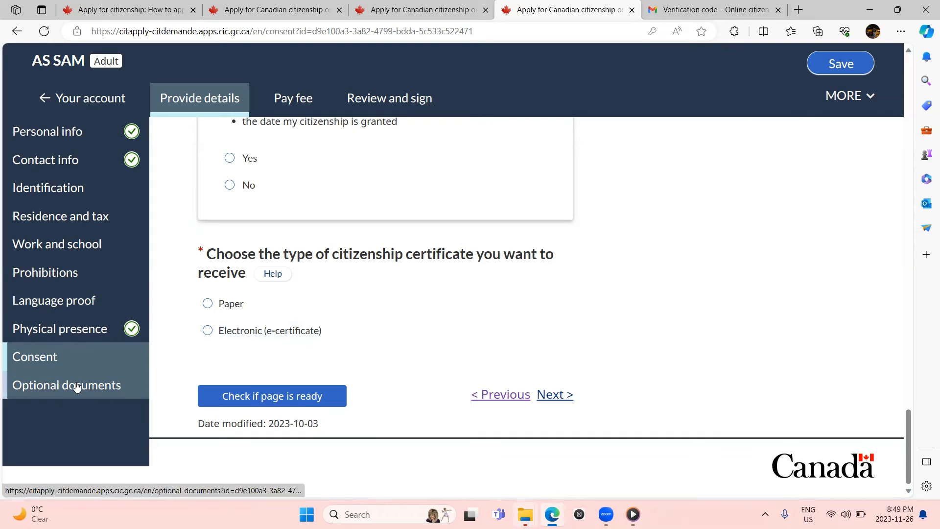
{"action": "scroll", "coordinate": [77, 387], "scroll_direction": "down", "scroll_amount": 1}
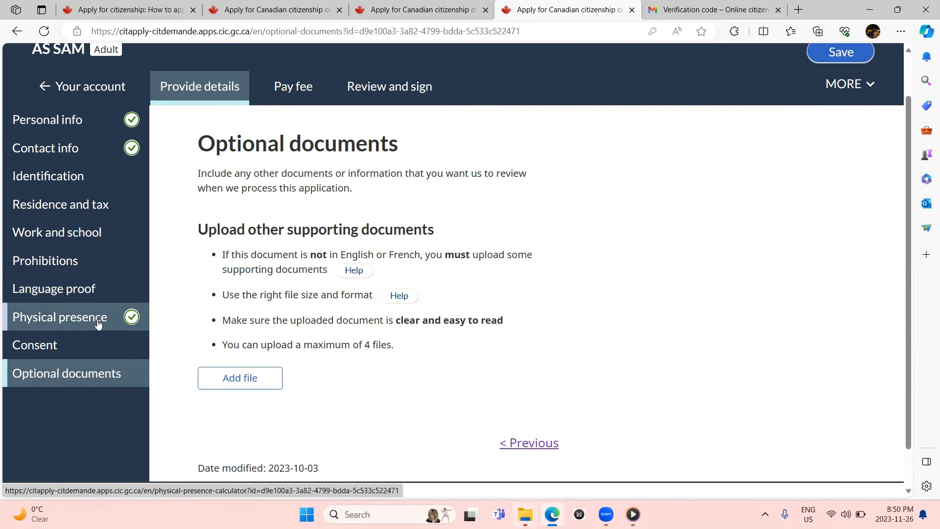
{"action": "scroll", "coordinate": [98, 323], "scroll_direction": "down", "scroll_amount": 2}
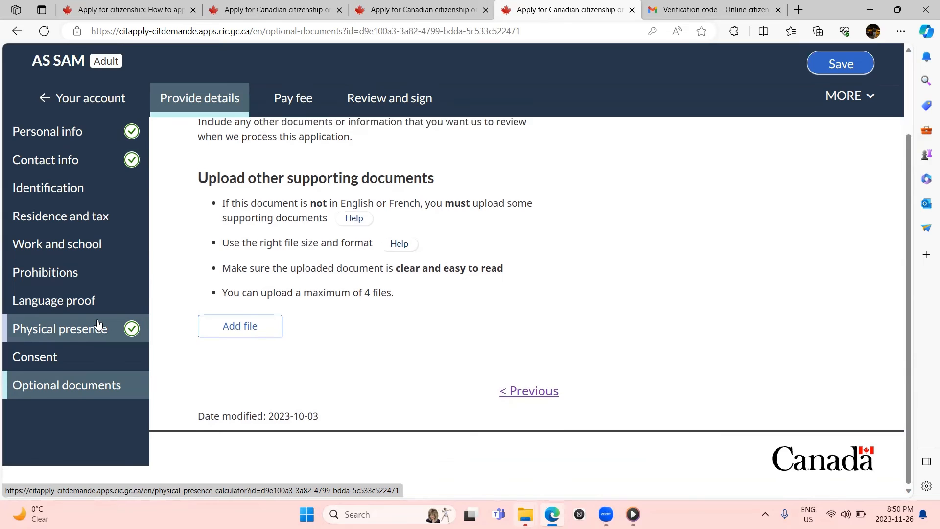
{"action": "scroll", "coordinate": [98, 323], "scroll_direction": "up", "scroll_amount": 3}
{"action": "scroll", "coordinate": [98, 324], "scroll_direction": "up", "scroll_amount": 2}
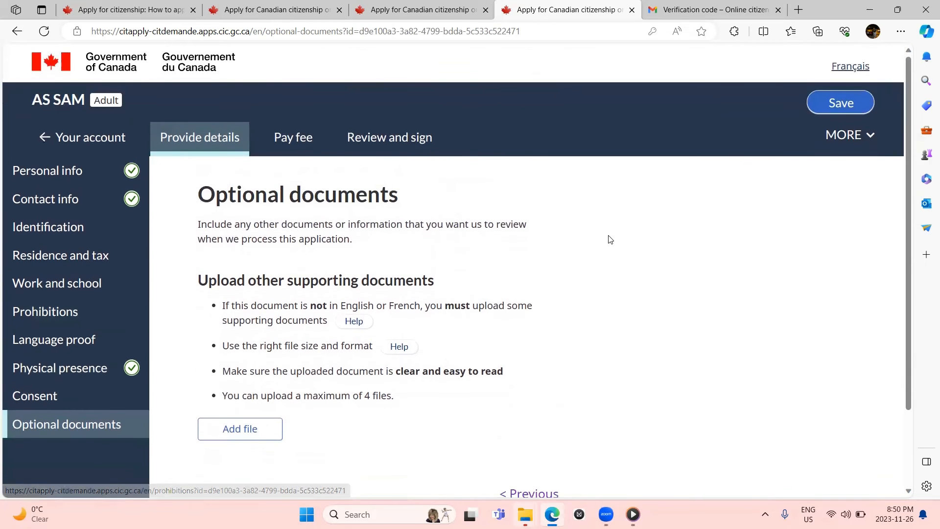
Step: On the Pay fee step, open the online payment link in a new tab, then close the stalled tab
{"action": "left_click", "coordinate": [305, 141]}
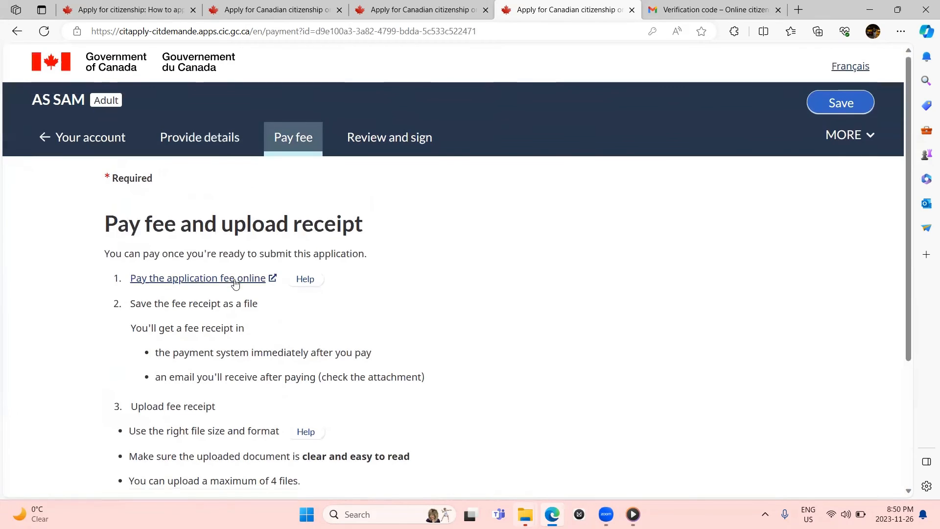
{"action": "right_click", "coordinate": [235, 279]}
{"action": "left_click", "coordinate": [299, 291]}
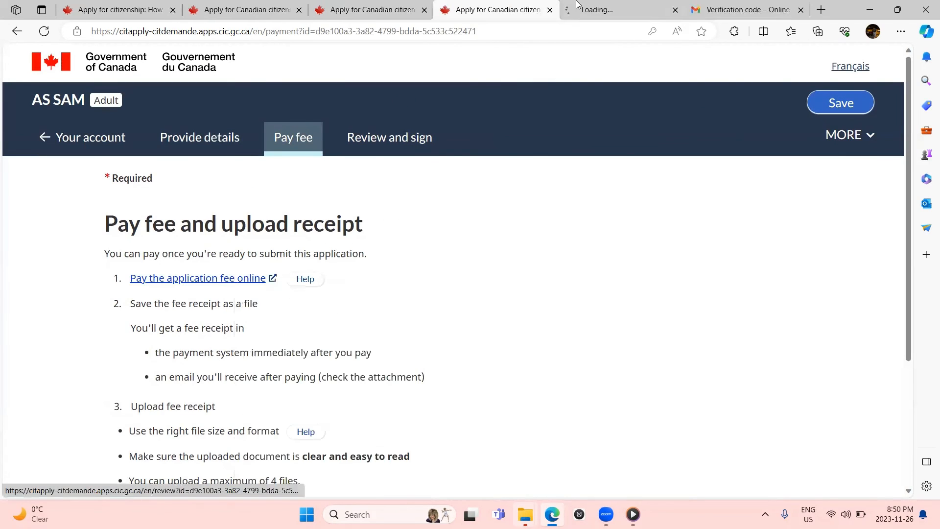
{"action": "left_click", "coordinate": [590, 7]}
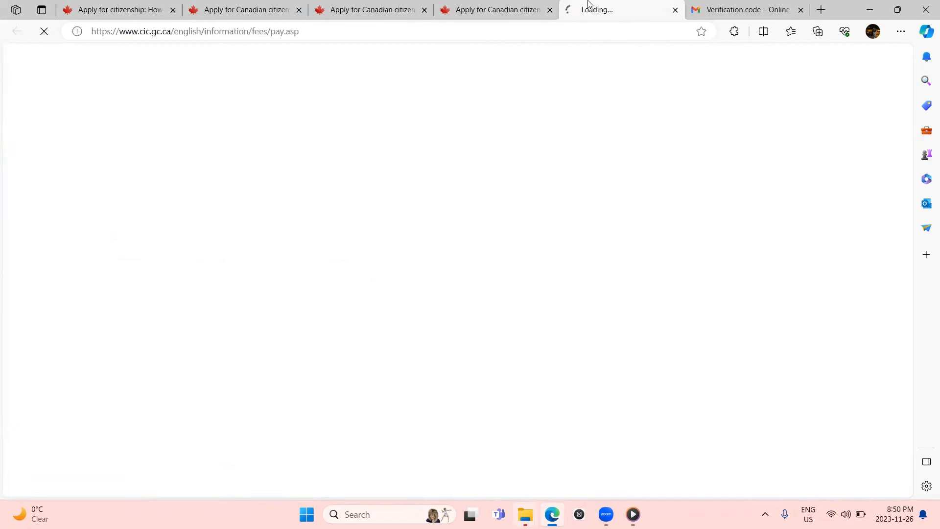
{"action": "left_click", "coordinate": [482, 6]}
{"action": "left_click", "coordinate": [629, 10]}
{"action": "left_click", "coordinate": [557, 4]}
{"action": "left_click", "coordinate": [696, 6]}
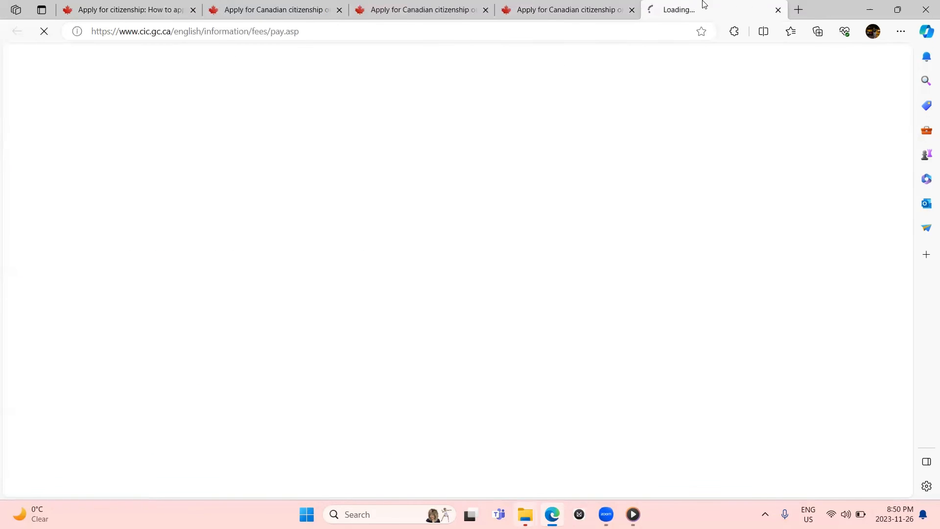
{"action": "left_click", "coordinate": [778, 10]}
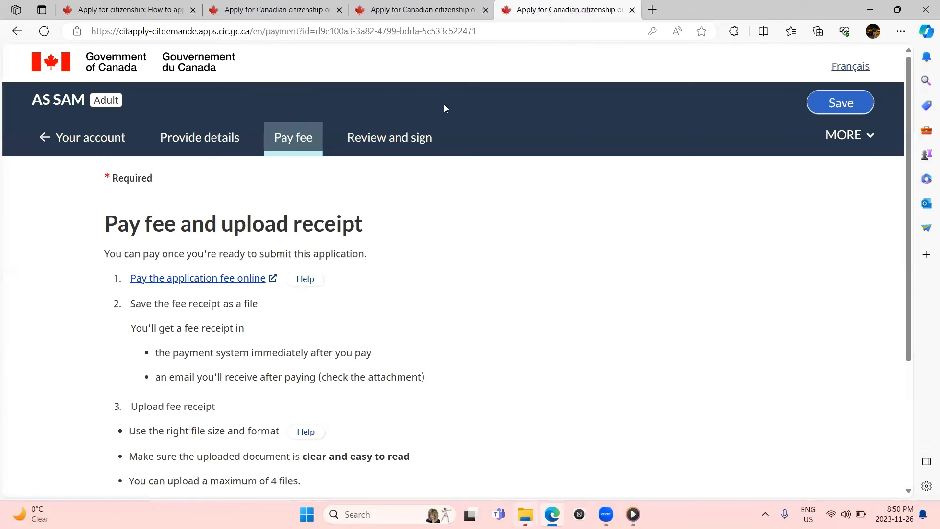
Step: Reopen the fee payment site in a new tab and return to the Pay fee page
{"action": "right_click", "coordinate": [226, 288]}
{"action": "left_click", "coordinate": [259, 293]}
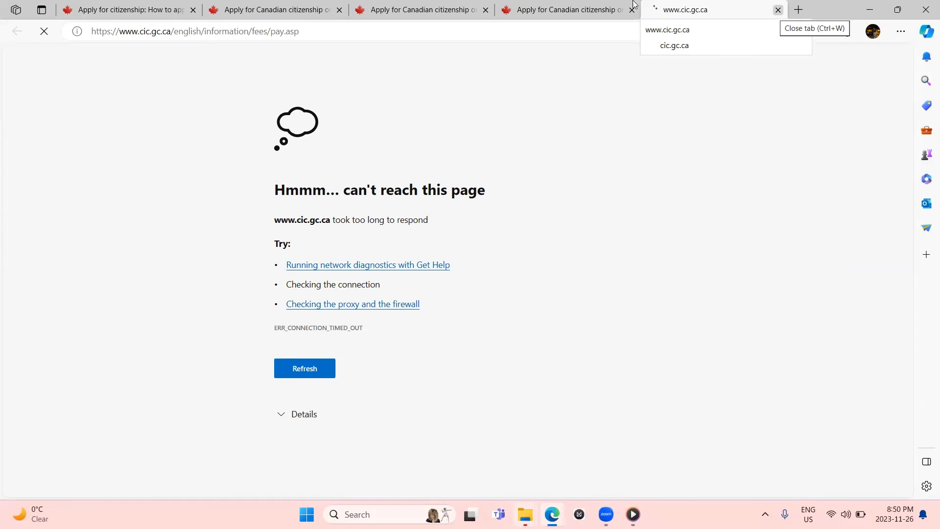
{"action": "left_click", "coordinate": [583, 7]}
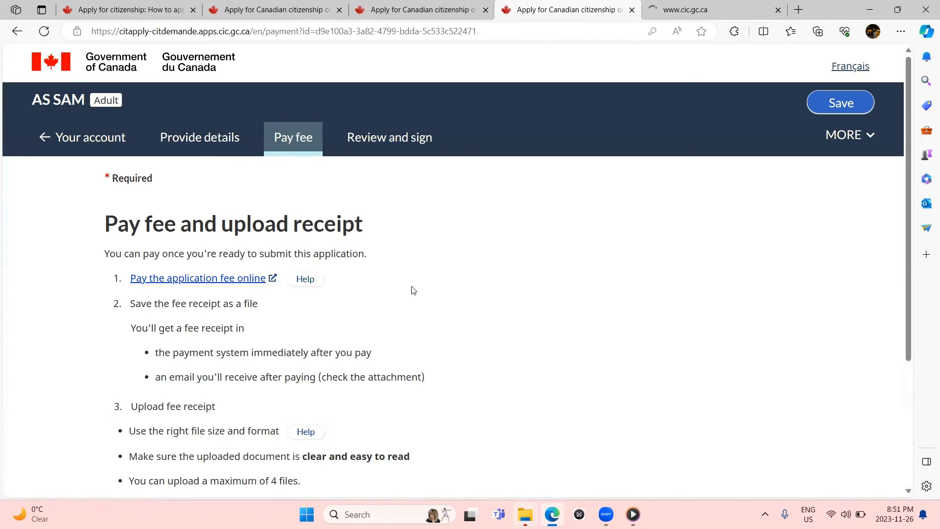
{"action": "left_click", "coordinate": [465, 10]}
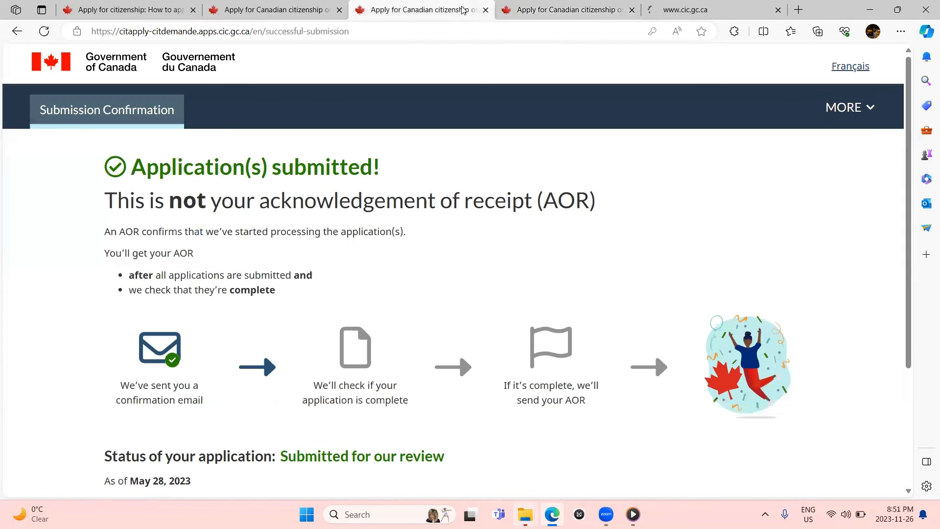
{"action": "left_click", "coordinate": [566, 9]}
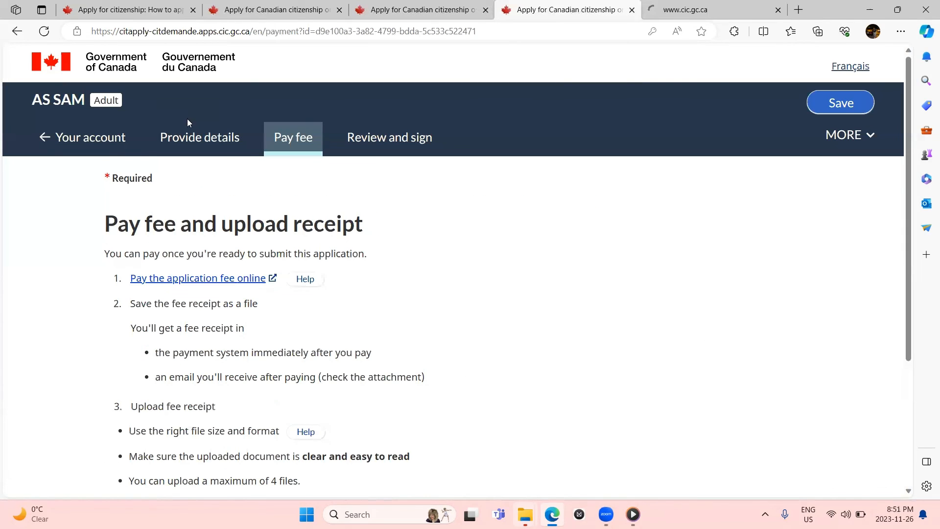
{"action": "scroll", "coordinate": [382, 377], "scroll_direction": "down", "scroll_amount": 4}
{"action": "scroll", "coordinate": [382, 377], "scroll_direction": "up", "scroll_amount": 2}
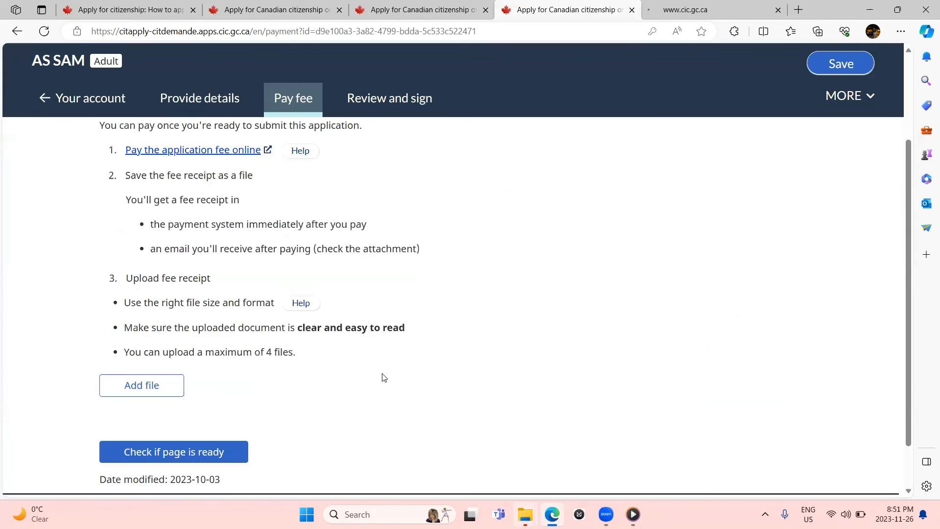
{"action": "left_click", "coordinate": [410, 100]}
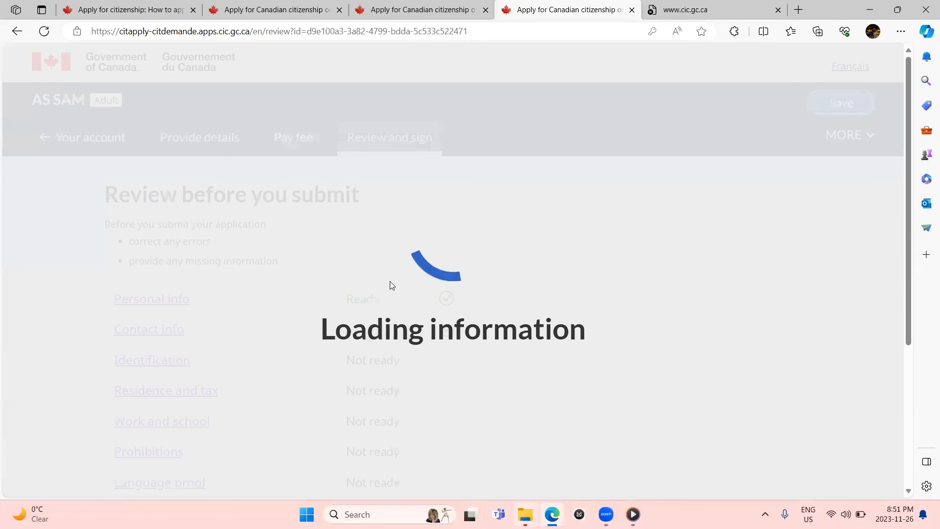
Step: Scroll the Review and sign section status list down to the Continue button
{"action": "scroll", "coordinate": [368, 333], "scroll_direction": "down", "scroll_amount": 5}
{"action": "scroll", "coordinate": [367, 333], "scroll_direction": "up", "scroll_amount": 2}
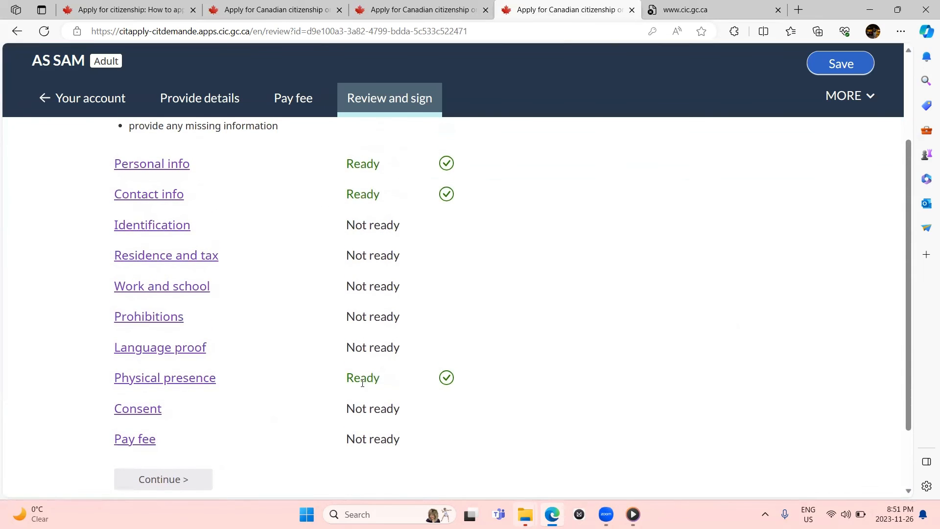
{"action": "scroll", "coordinate": [343, 338], "scroll_direction": "down", "scroll_amount": 2}
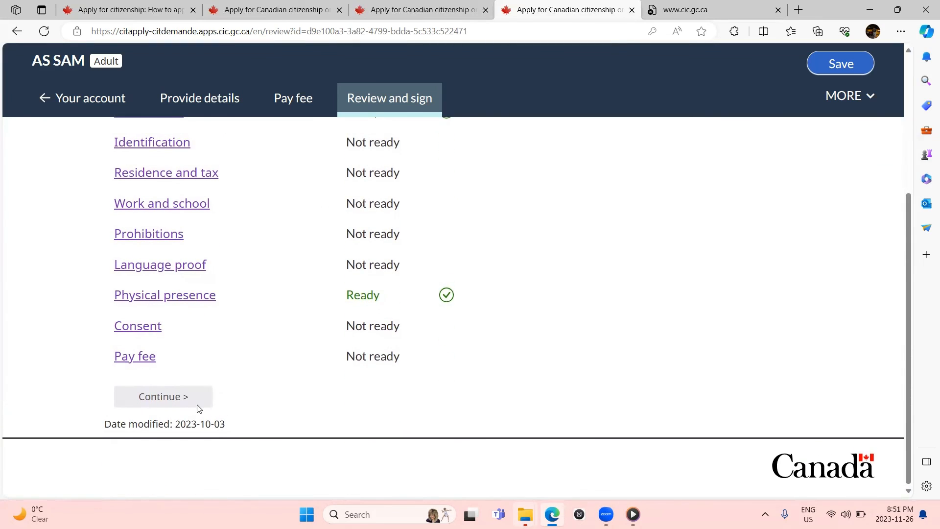